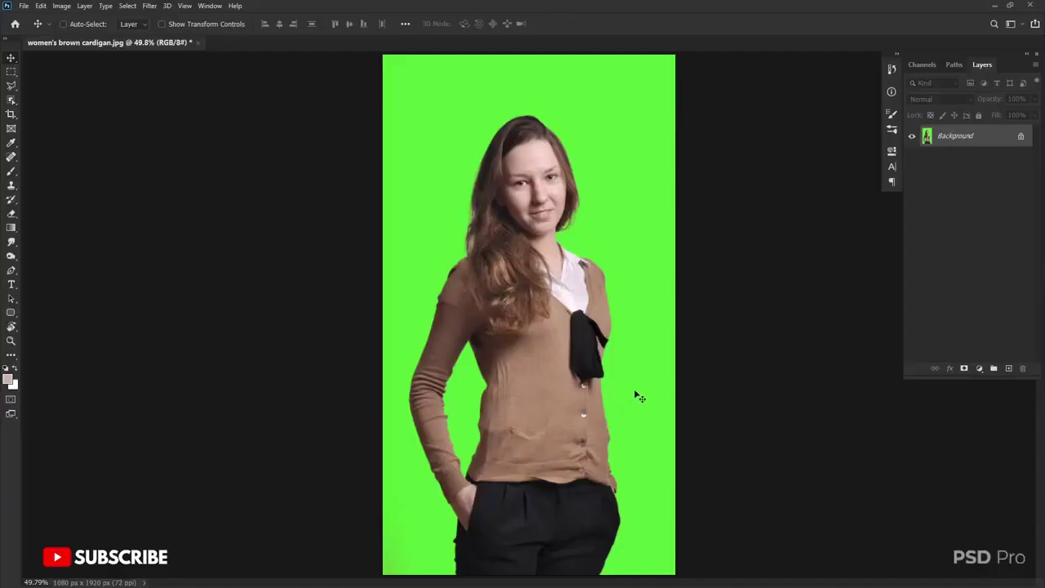
- Duplicate the Background layer and rename the copy Girl
{"action": "left_click_drag", "start_coordinate": [994, 138], "coordinate": [1008, 369]}
{"action": "double_click", "coordinate": [973, 137]}
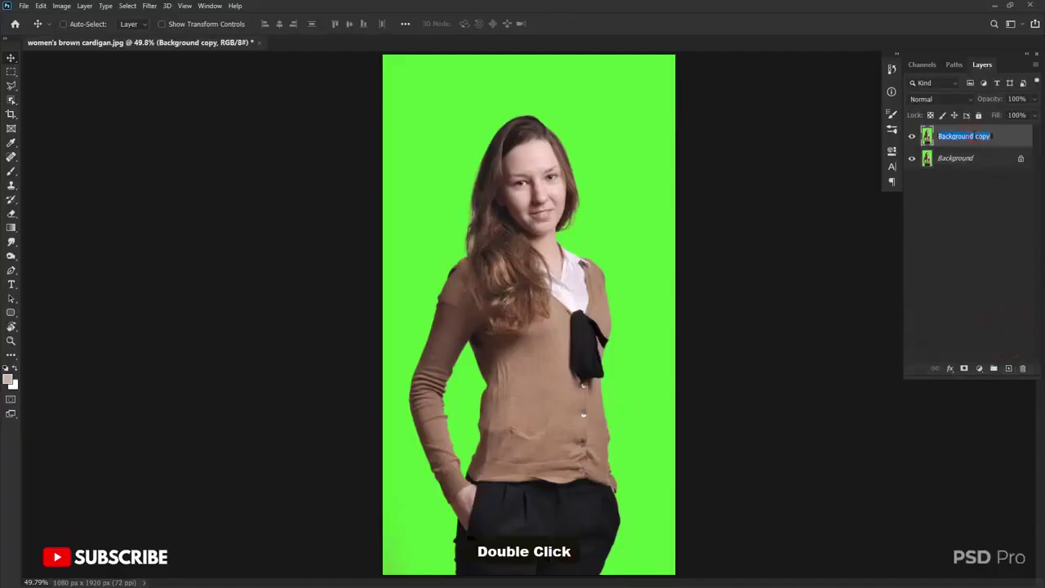
{"action": "type", "text": "Girl"}
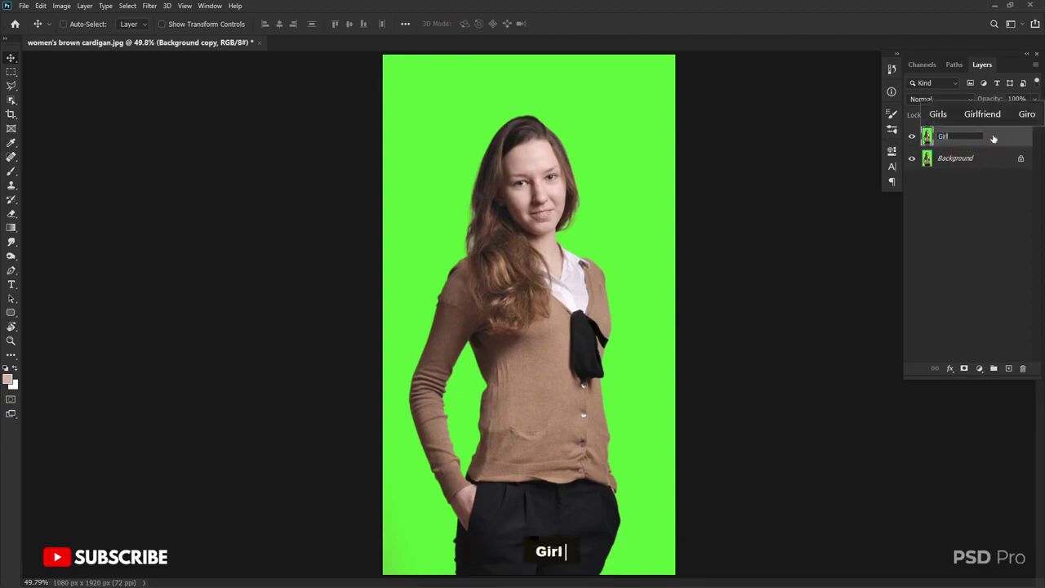
{"action": "key", "text": "Return"}
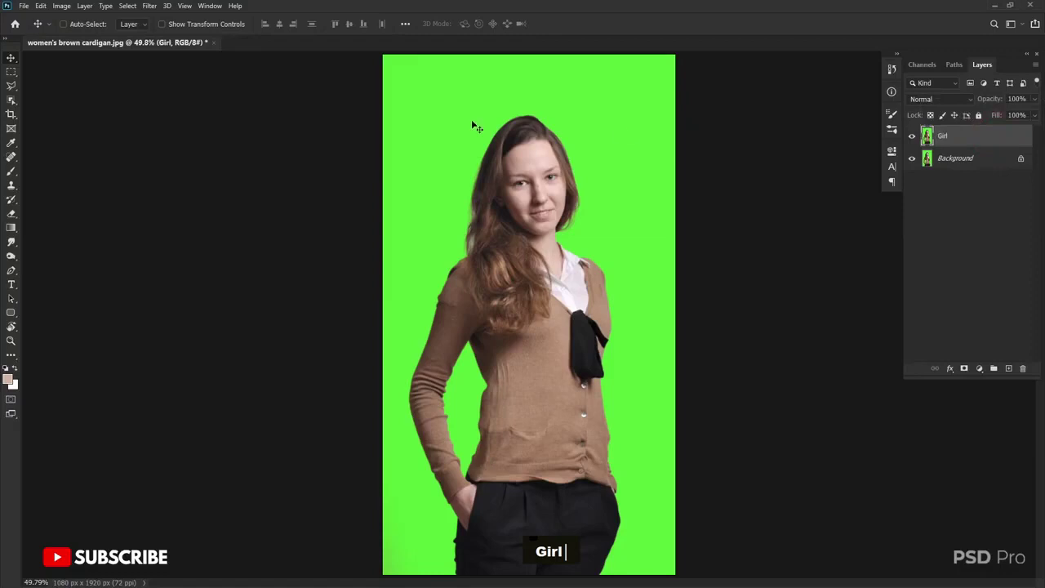
- Sample the green backdrop with Color Range at fuzziness 114, invert it, and mask the Girl layer with the selection
{"action": "left_click", "coordinate": [128, 6]}
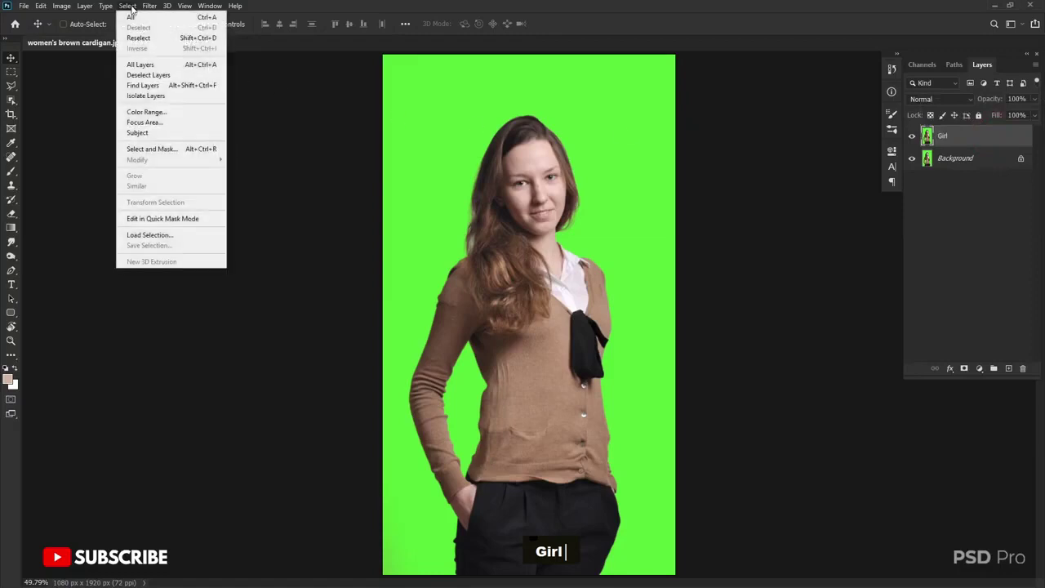
{"action": "left_click", "coordinate": [164, 112]}
{"action": "left_click", "coordinate": [450, 144]}
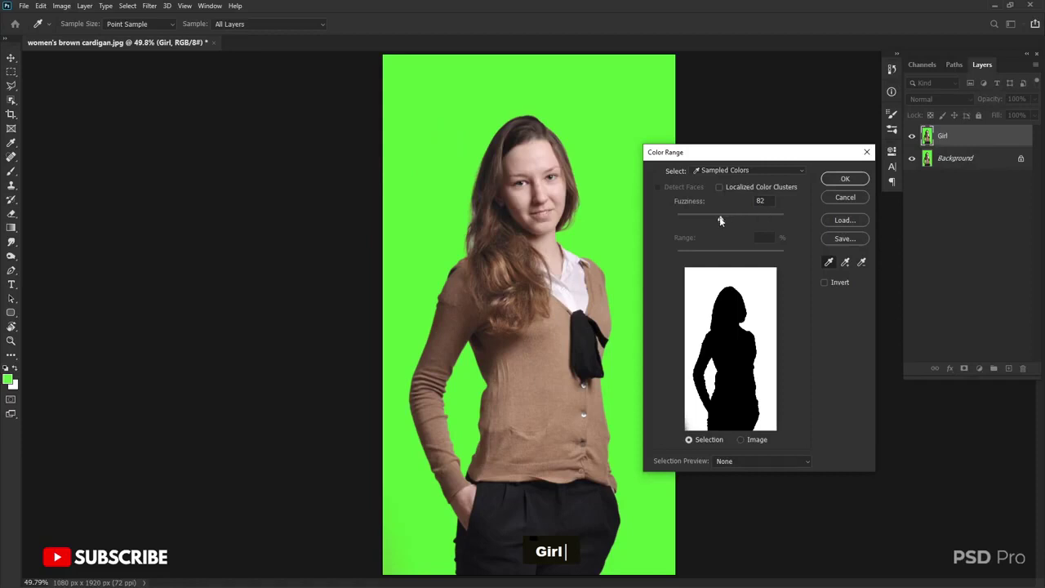
{"action": "left_click_drag", "start_coordinate": [690, 221], "coordinate": [726, 219]}
{"action": "left_click", "coordinate": [825, 282]}
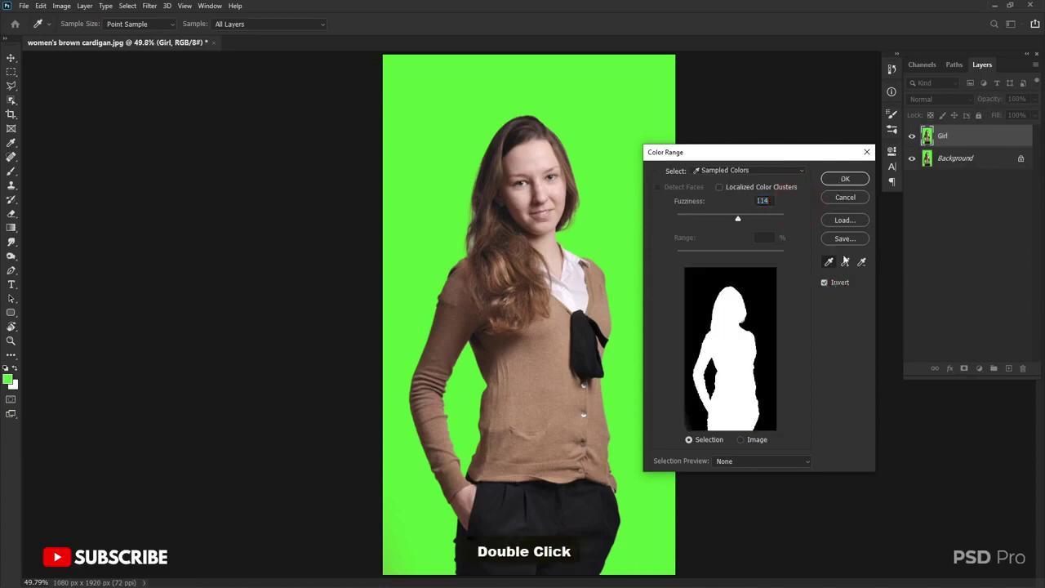
{"action": "left_click", "coordinate": [857, 181]}
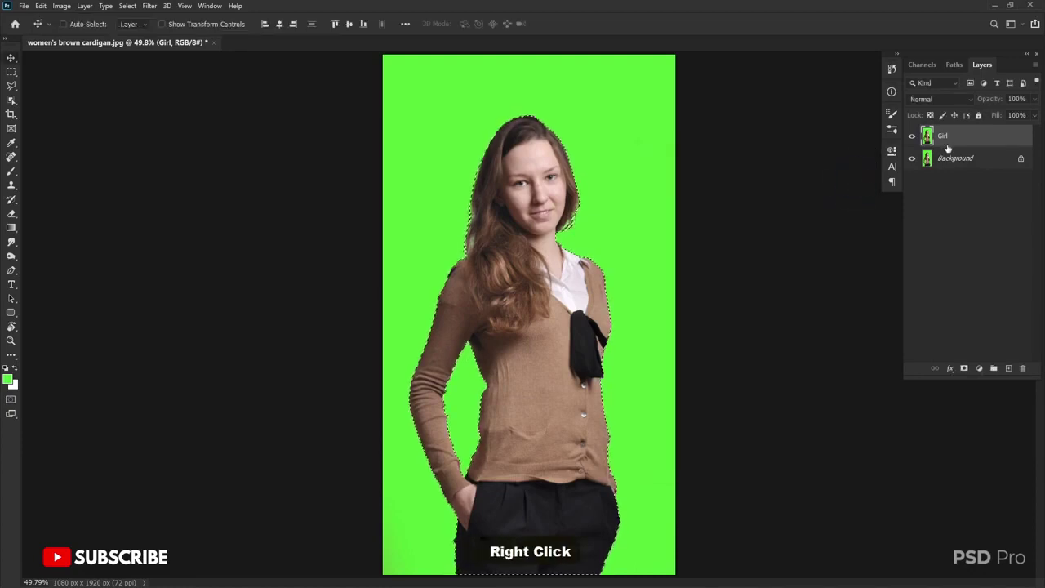
{"action": "left_click", "coordinate": [967, 369]}
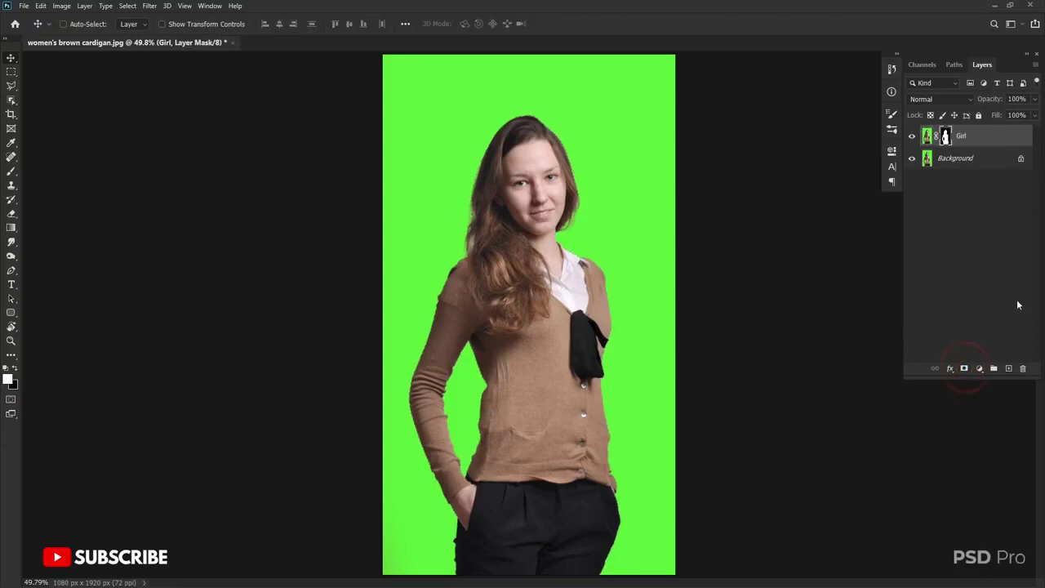
- Show the layer mask alone and paint out the grey haze in its lower-left corner with a black 70 px brush
{"action": "left_click", "coordinate": [946, 137], "text": "alt"}
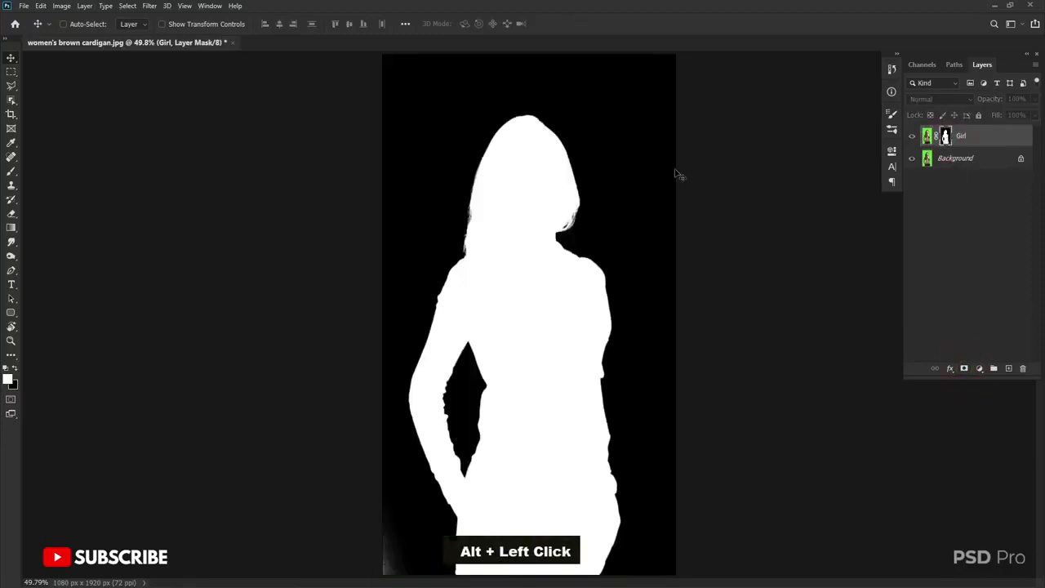
{"action": "key", "text": "ctrl+equal"}
{"action": "key", "text": "ctrl+equal"}
{"action": "key", "text": "ctrl+equal"}
{"action": "key", "text": "space"}
{"action": "left_click_drag", "start_coordinate": [445, 231], "coordinate": [544, 94]}
{"action": "left_click_drag", "start_coordinate": [457, 463], "coordinate": [503, 282]}
{"action": "left_click", "coordinate": [267, 290]}
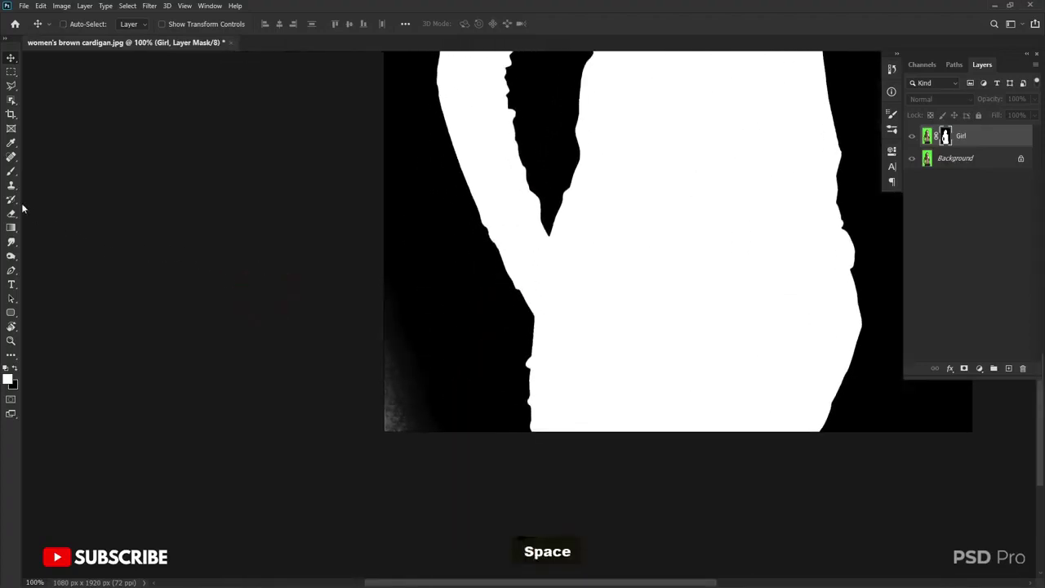
{"action": "left_click", "coordinate": [11, 172]}
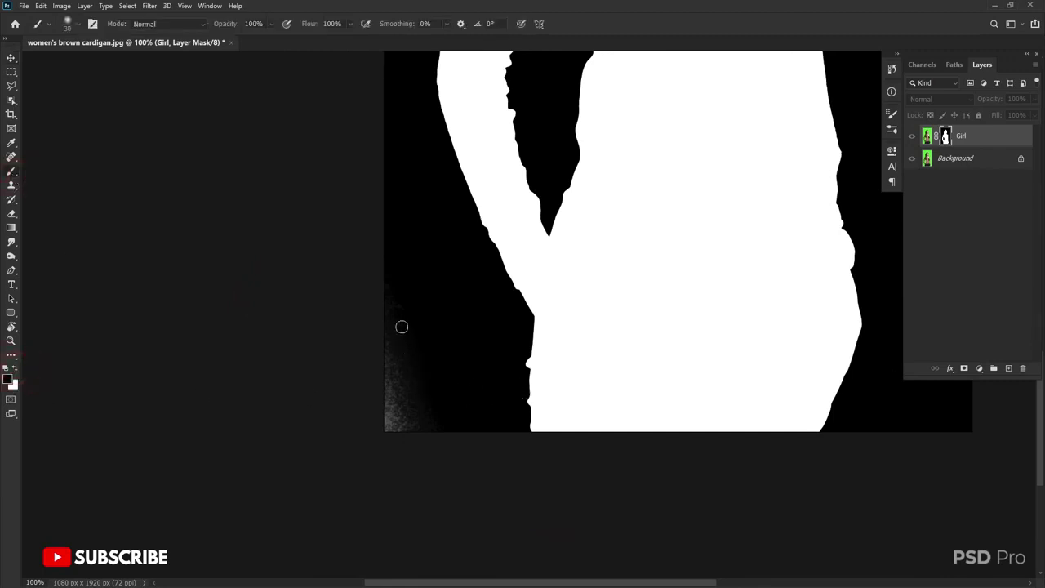
{"action": "key", "text": "bracketright"}
{"action": "key", "text": "bracketright"}
{"action": "key", "text": "bracketright"}
{"action": "key", "text": "bracketright"}
{"action": "mouse_move", "coordinate": [394, 306]}
{"action": "left_mouse_down"}
{"action": "mouse_move", "coordinate": [379, 448]}
{"action": "mouse_move", "coordinate": [400, 326]}
{"action": "mouse_move", "coordinate": [421, 384]}
{"action": "left_mouse_up"}
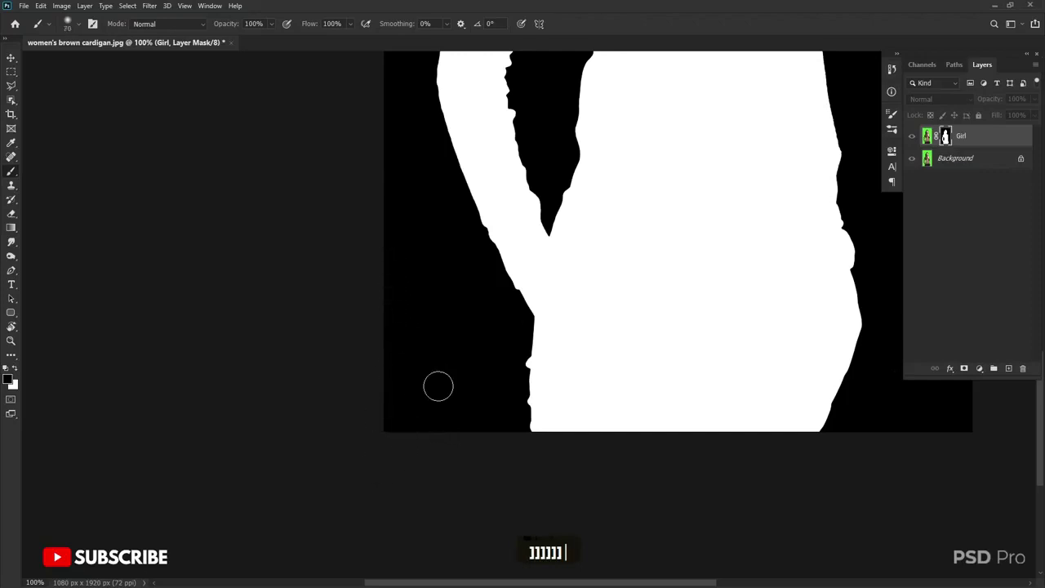
- Examine the mask closely around the body and head for leftover grey areas
{"action": "key", "text": "space"}
{"action": "mouse_move", "coordinate": [408, 303]}
{"action": "left_mouse_down"}
{"action": "mouse_move", "coordinate": [405, 372]}
{"action": "mouse_move", "coordinate": [345, 270]}
{"action": "mouse_move", "coordinate": [283, 117]}
{"action": "left_mouse_up"}
{"action": "key", "text": "ctrl+equal"}
{"action": "key", "text": "ctrl+equal"}
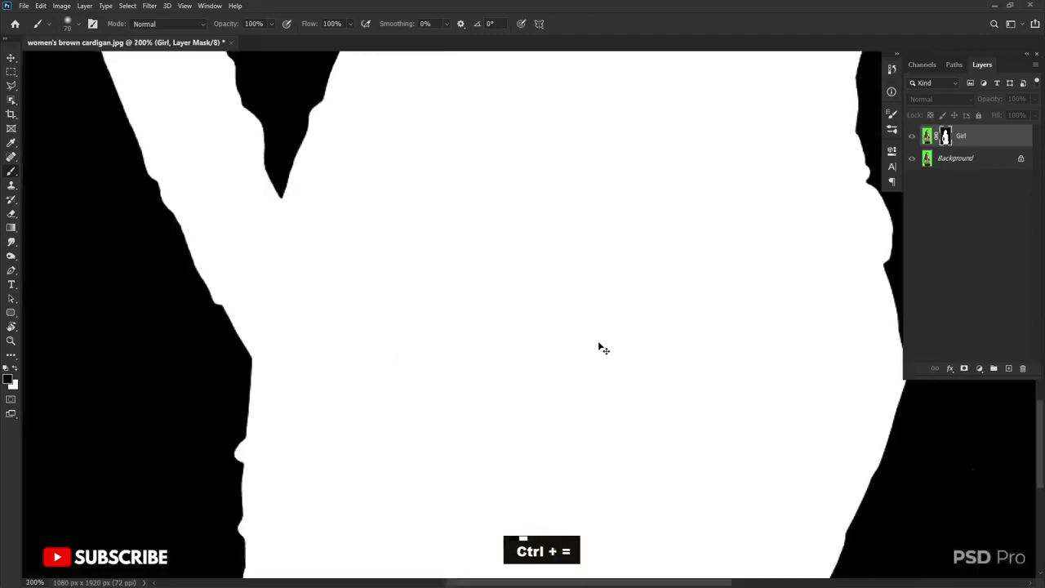
{"action": "key", "text": "space"}
{"action": "mouse_move", "coordinate": [611, 365]}
{"action": "left_mouse_down"}
{"action": "mouse_move", "coordinate": [574, 70]}
{"action": "mouse_move", "coordinate": [501, 357]}
{"action": "mouse_move", "coordinate": [561, 168]}
{"action": "mouse_move", "coordinate": [493, 245]}
{"action": "mouse_move", "coordinate": [448, 390]}
{"action": "mouse_move", "coordinate": [468, 332]}
{"action": "mouse_move", "coordinate": [555, 229]}
{"action": "mouse_move", "coordinate": [514, 415]}
{"action": "mouse_move", "coordinate": [469, 361]}
{"action": "mouse_move", "coordinate": [465, 406]}
{"action": "left_mouse_up"}
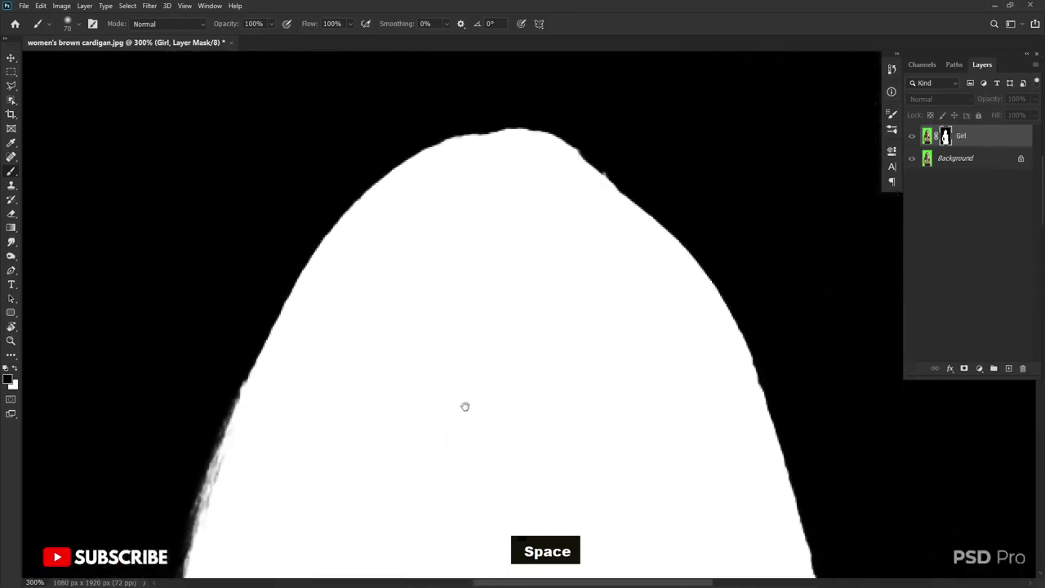
{"action": "key", "text": "ctrl+0"}
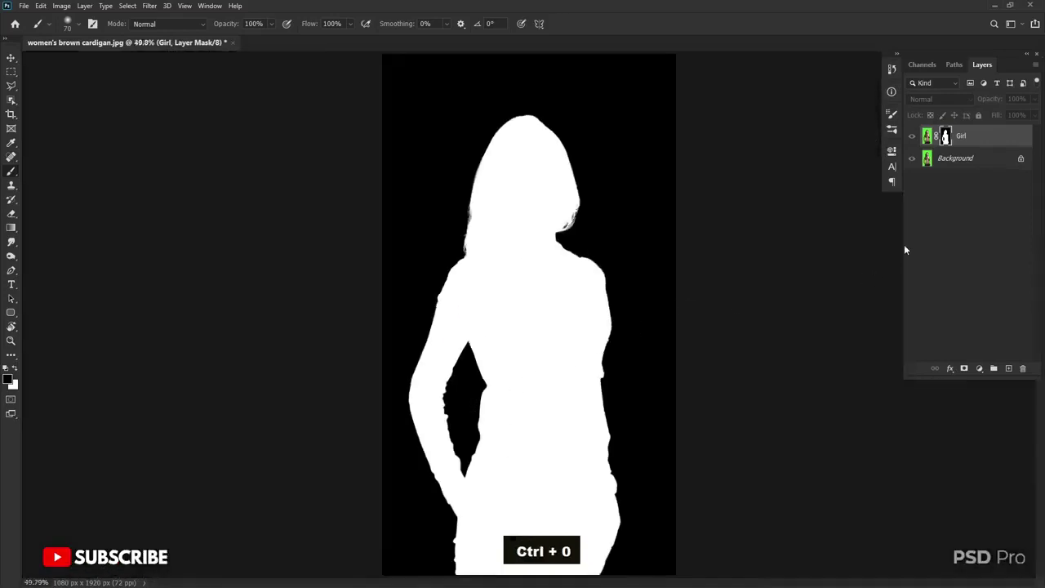
- Leave the mask view and hide the Background layer
{"action": "left_click", "coordinate": [944, 137], "text": "alt"}
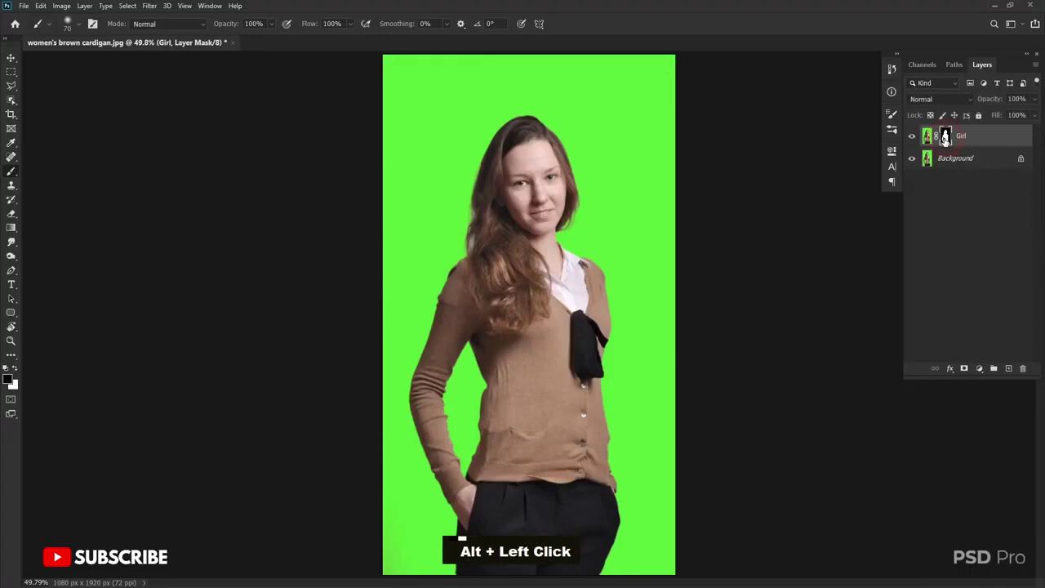
{"action": "left_click", "coordinate": [9, 59]}
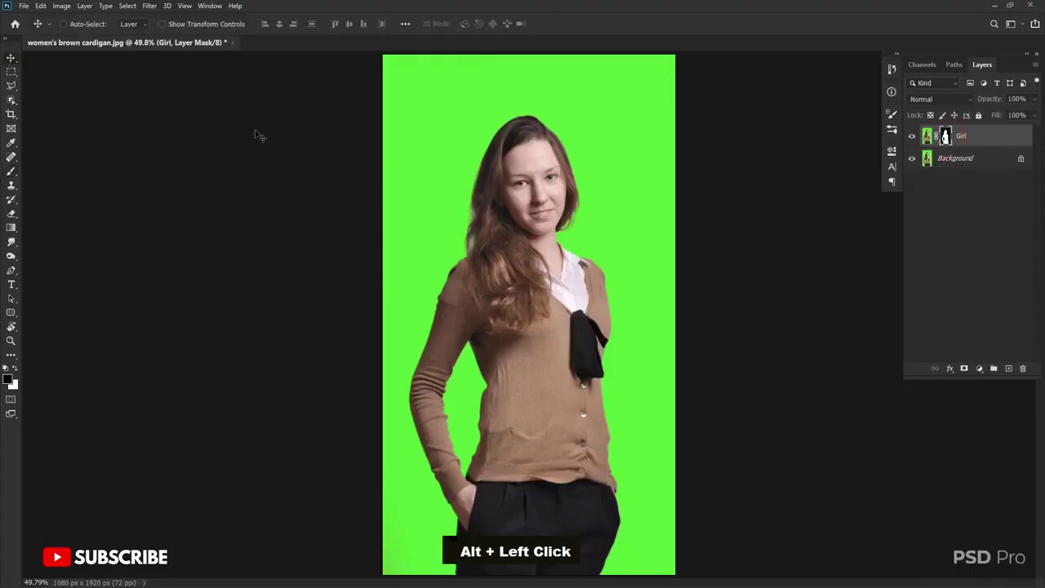
{"action": "left_click", "coordinate": [912, 158]}
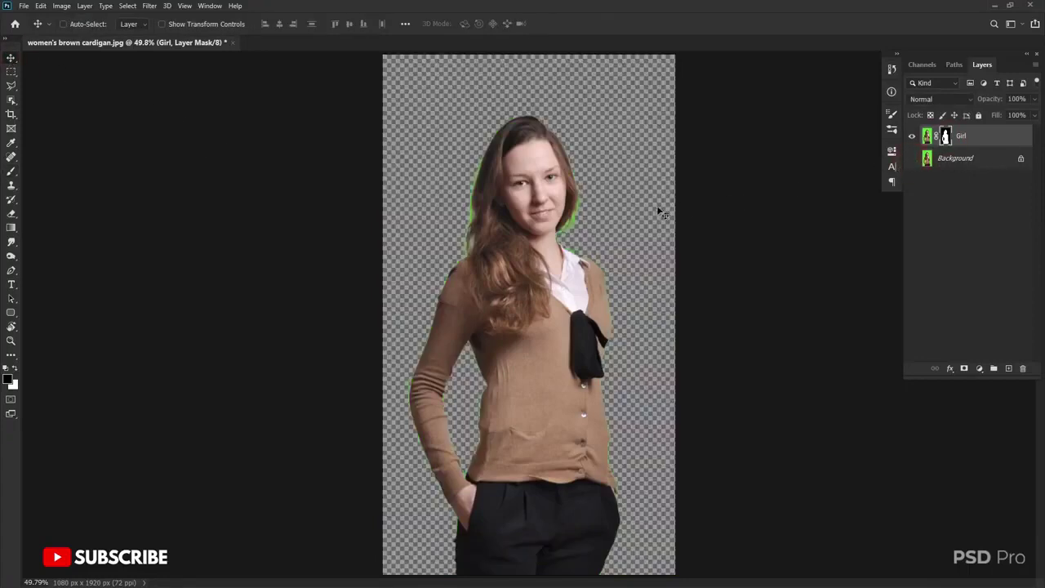
- Inspect the green fringe on the sleeve, open the Girl mask in Select and Mask, and set the view to On Black
{"action": "key", "text": "ctrl+equal"}
{"action": "key", "text": "ctrl+equal"}
{"action": "key", "text": "ctrl+equal"}
{"action": "key", "text": "ctrl+equal"}
{"action": "key", "text": "ctrl+equal"}
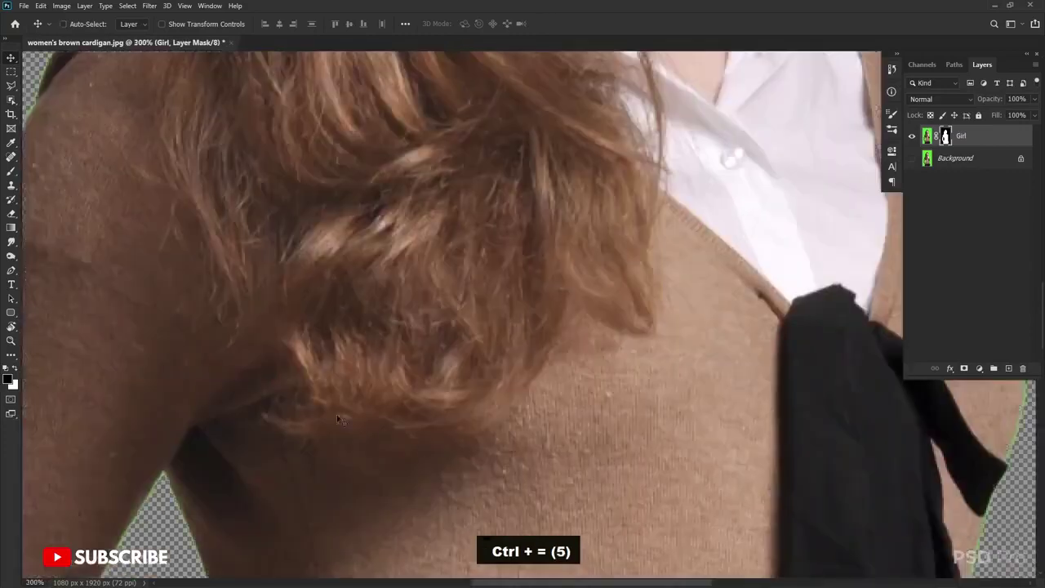
{"action": "key", "text": "space"}
{"action": "left_click_drag", "start_coordinate": [217, 413], "coordinate": [748, 156]}
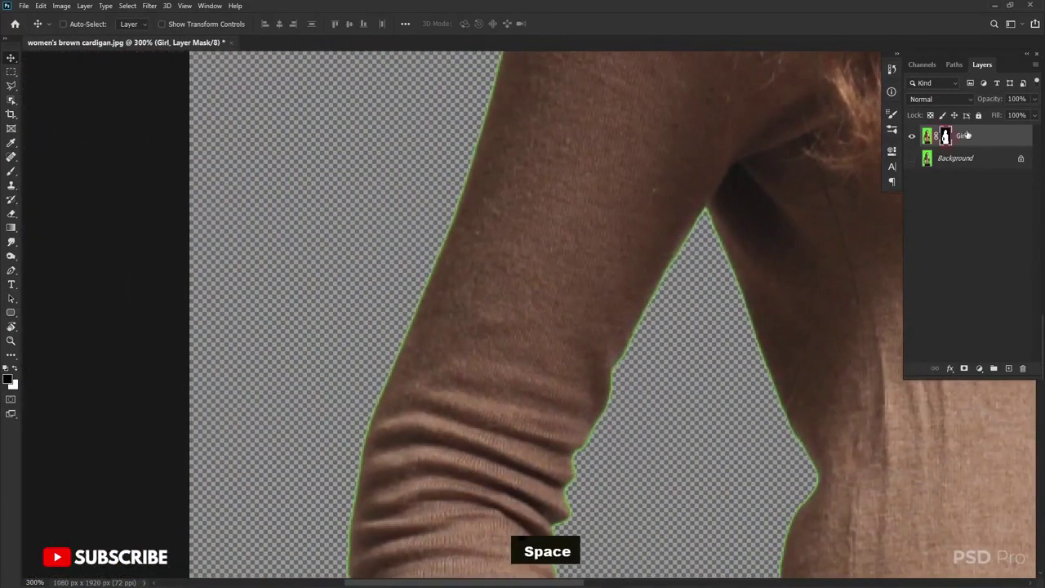
{"action": "left_click", "coordinate": [945, 137], "text": "alt"}
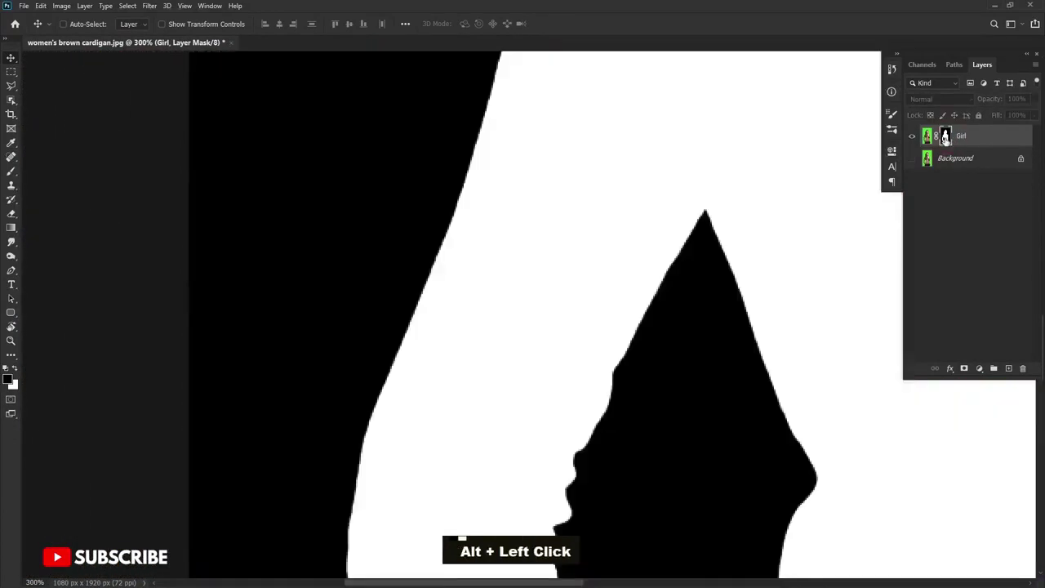
{"action": "left_click", "coordinate": [945, 138], "text": "alt"}
{"action": "double_click", "coordinate": [945, 138]}
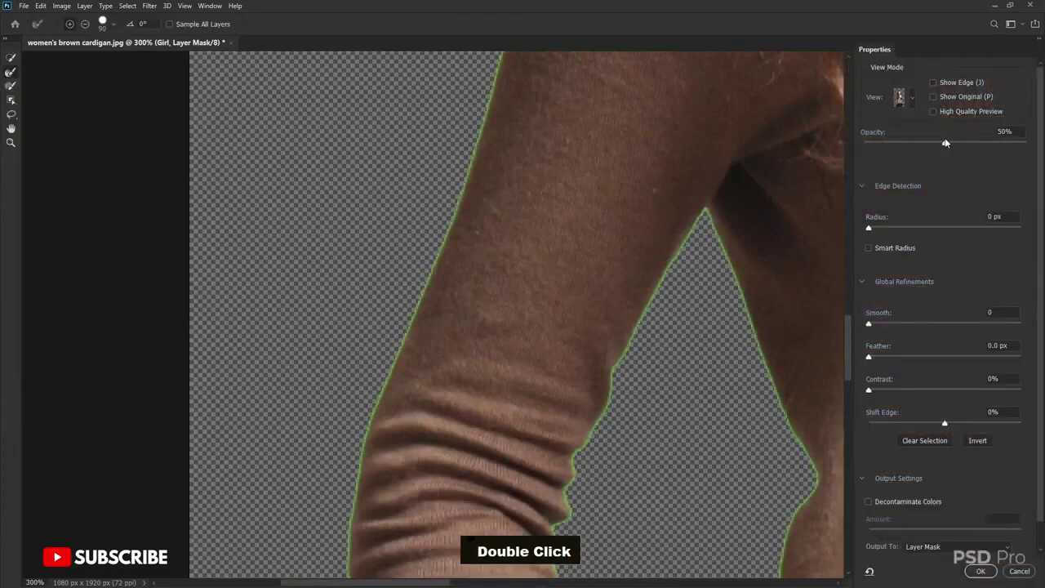
{"action": "left_click", "coordinate": [912, 98]}
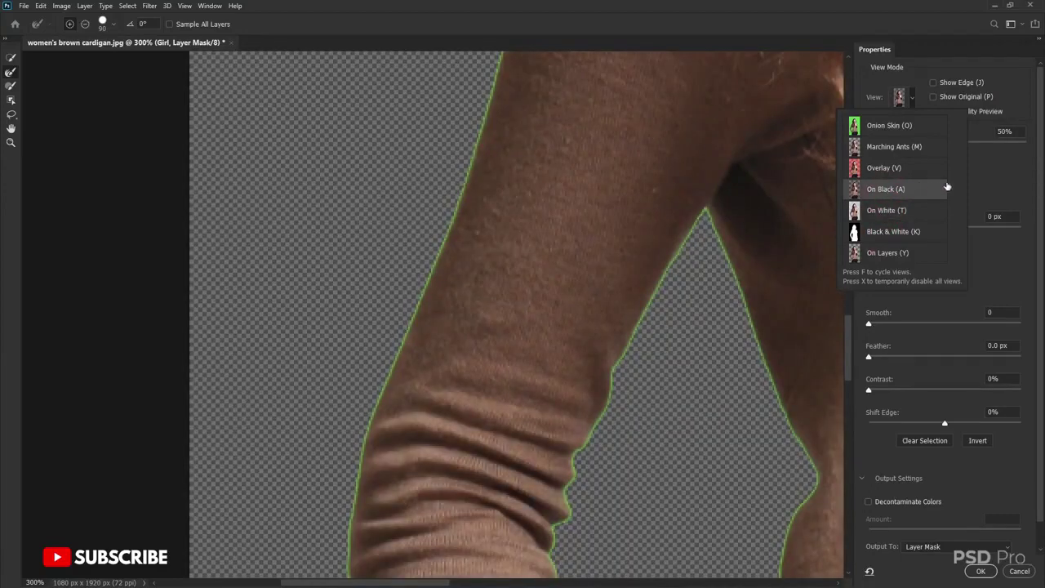
{"action": "left_click", "coordinate": [934, 188]}
- Try Shift Edge at -36% and Smooth at 8, checking the fringe along the sleeve
{"action": "left_click_drag", "start_coordinate": [946, 422], "coordinate": [928, 425]}
{"action": "left_click", "coordinate": [917, 422]}
{"action": "left_click_drag", "start_coordinate": [870, 326], "coordinate": [878, 327]}
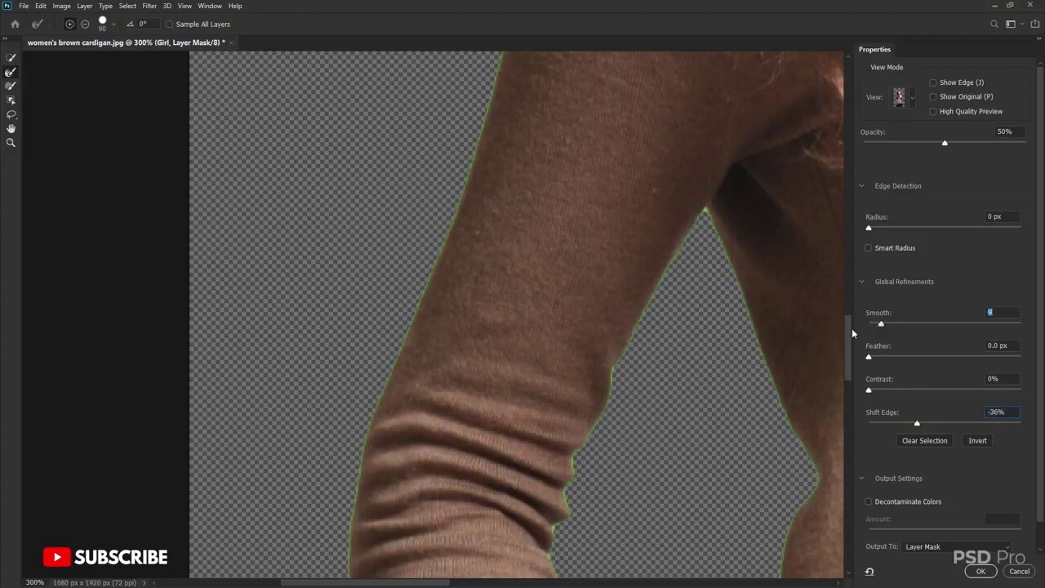
{"action": "key", "text": "ctrl+equal"}
{"action": "key", "text": "ctrl+equal"}
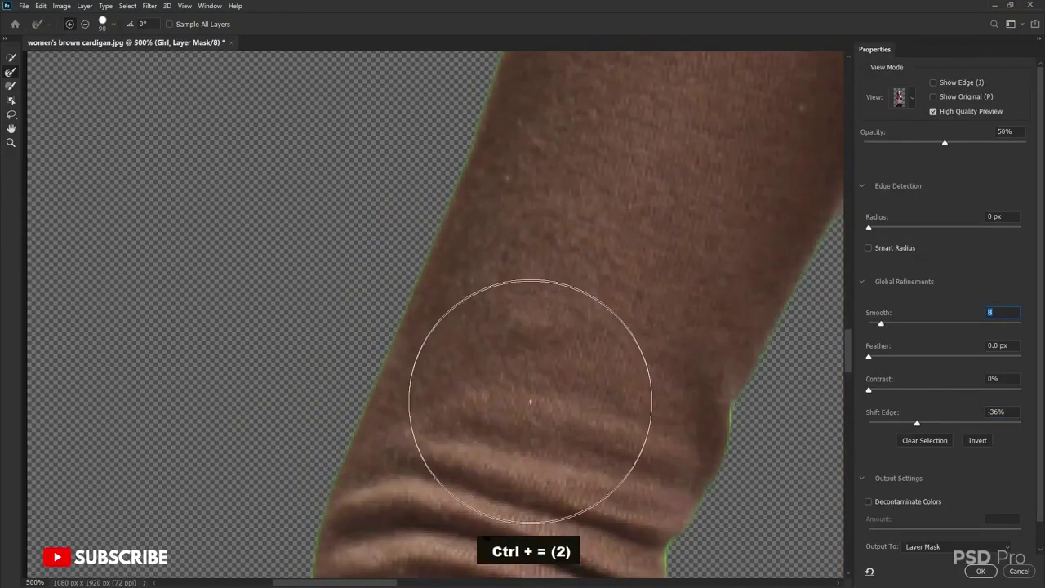
{"action": "key", "text": "space"}
{"action": "left_click_drag", "start_coordinate": [525, 350], "coordinate": [392, 237]}
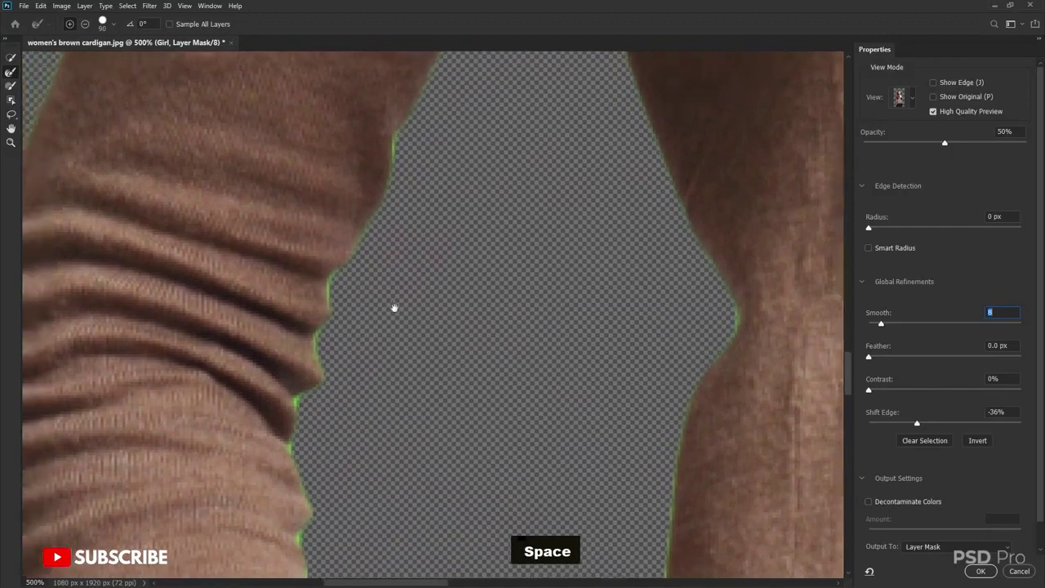
{"action": "left_click_drag", "start_coordinate": [369, 293], "coordinate": [630, 356]}
- Set the mask refinements to Feather 0.5 px, Smooth 1 and Shift Edge -100%
{"action": "left_click", "coordinate": [890, 384]}
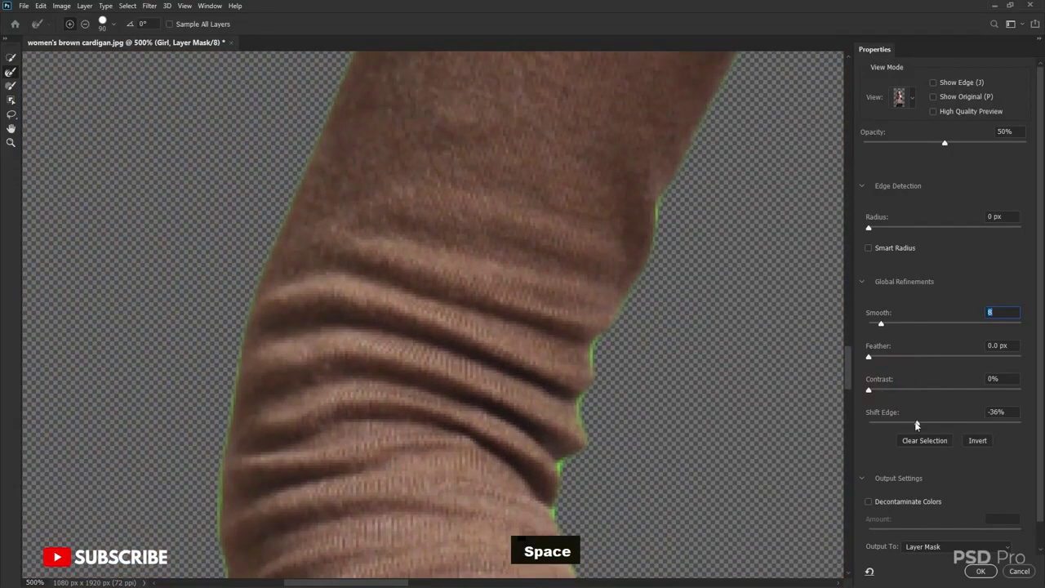
{"action": "left_click_drag", "start_coordinate": [869, 431], "coordinate": [864, 426]}
{"action": "left_click_drag", "start_coordinate": [906, 351], "coordinate": [866, 361]}
{"action": "type", "text": "0."}
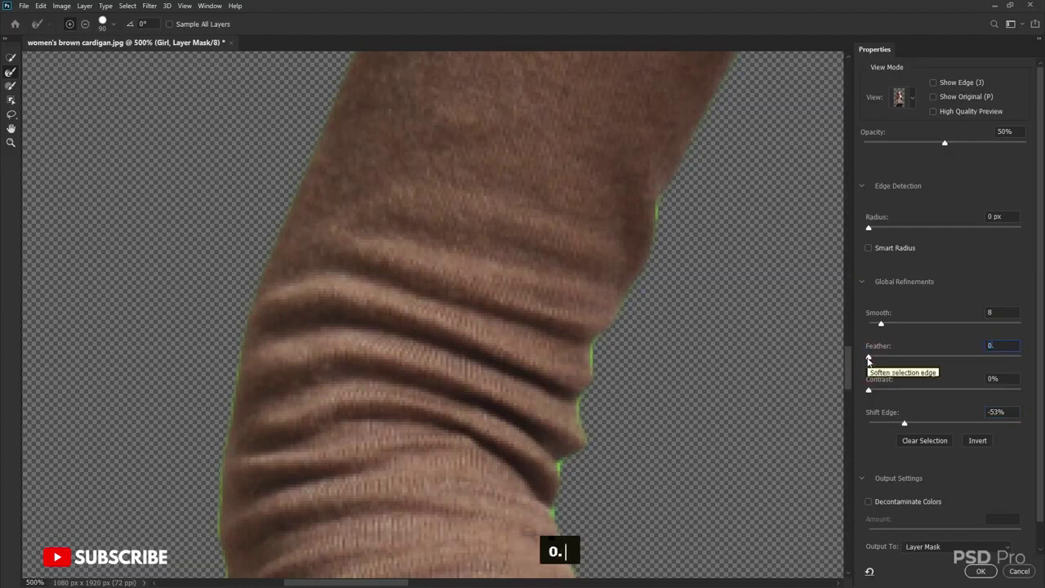
{"action": "type", "text": "5"}
{"action": "left_click_drag", "start_coordinate": [879, 327], "coordinate": [869, 328]}
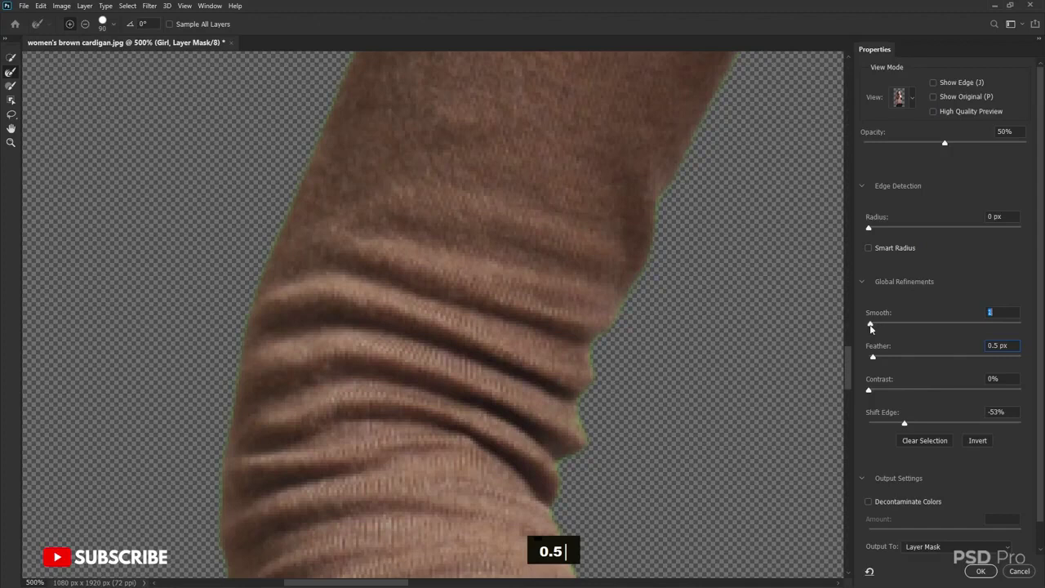
{"action": "mouse_move", "coordinate": [908, 427]}
{"action": "left_mouse_down"}
{"action": "mouse_move", "coordinate": [1036, 421]}
{"action": "mouse_move", "coordinate": [868, 426]}
{"action": "mouse_move", "coordinate": [895, 425]}
{"action": "left_mouse_up"}
{"action": "left_click_drag", "start_coordinate": [874, 326], "coordinate": [876, 326]}
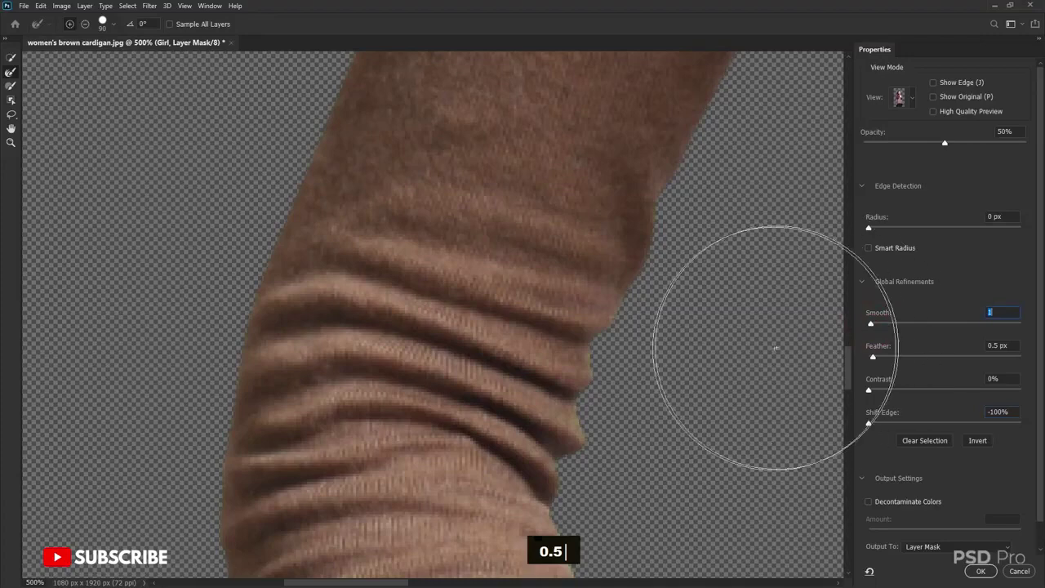
- Check the edges along the forearm and cuff and set Feather to 0.7 px
{"action": "key", "text": "space"}
{"action": "left_click_drag", "start_coordinate": [522, 361], "coordinate": [518, 142]}
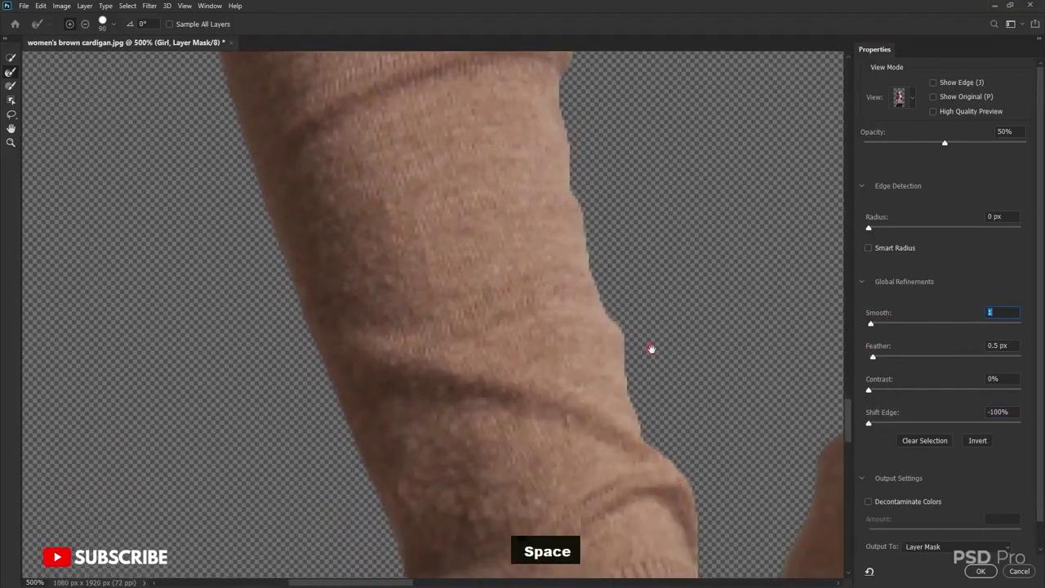
{"action": "left_click_drag", "start_coordinate": [651, 347], "coordinate": [508, 183]}
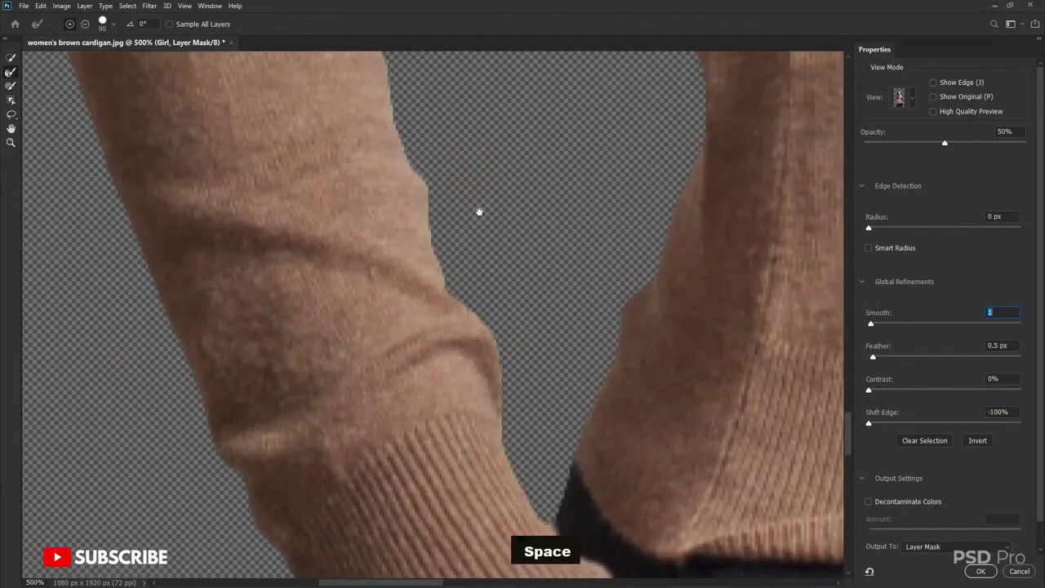
{"action": "left_click", "coordinate": [934, 111]}
{"action": "left_click_drag", "start_coordinate": [873, 357], "coordinate": [874, 356]}
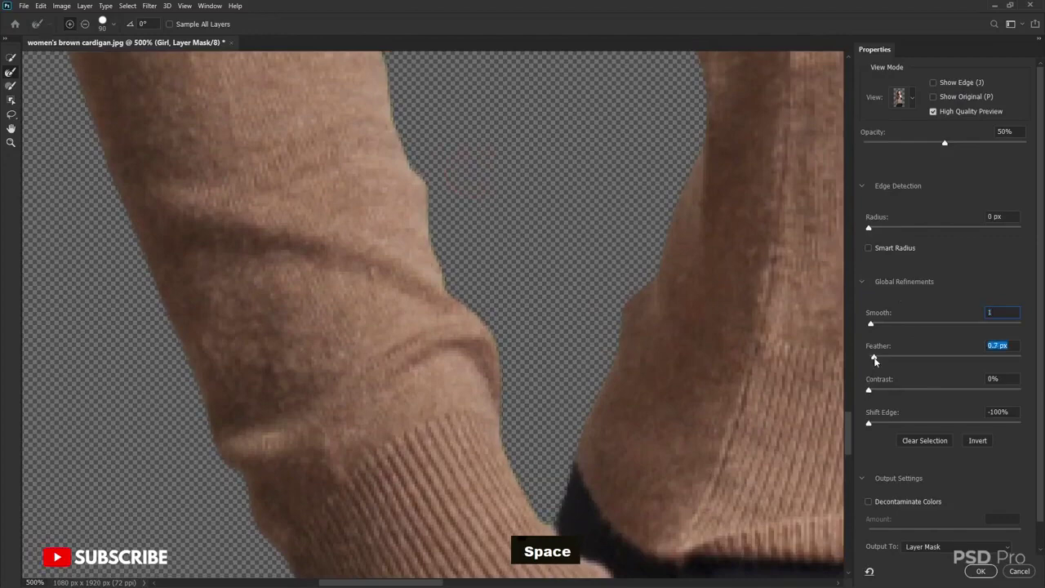
{"action": "key", "text": "space"}
{"action": "left_click_drag", "start_coordinate": [444, 260], "coordinate": [506, 457]}
{"action": "left_click_drag", "start_coordinate": [547, 272], "coordinate": [567, 413]}
{"action": "left_click_drag", "start_coordinate": [522, 225], "coordinate": [551, 423]}
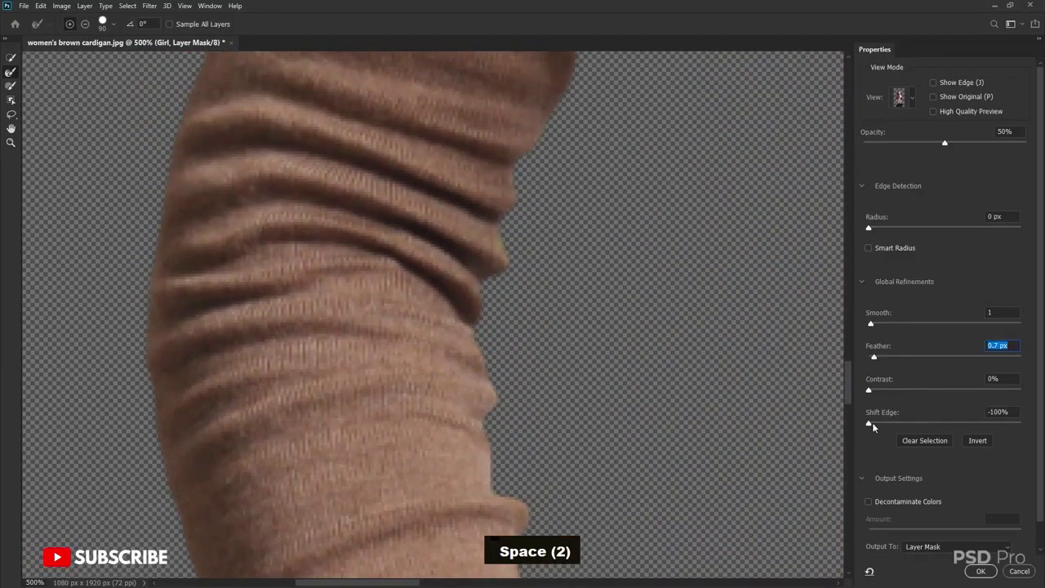
- Raise Shift Edge moderately, apply the refinements to the layer mask, and check the upper sleeve's edge
{"action": "left_click_drag", "start_coordinate": [870, 425], "coordinate": [913, 420]}
{"action": "left_click", "coordinate": [982, 572]}
{"action": "left_click_drag", "start_coordinate": [564, 287], "coordinate": [559, 420]}
{"action": "left_click_drag", "start_coordinate": [530, 176], "coordinate": [527, 433]}
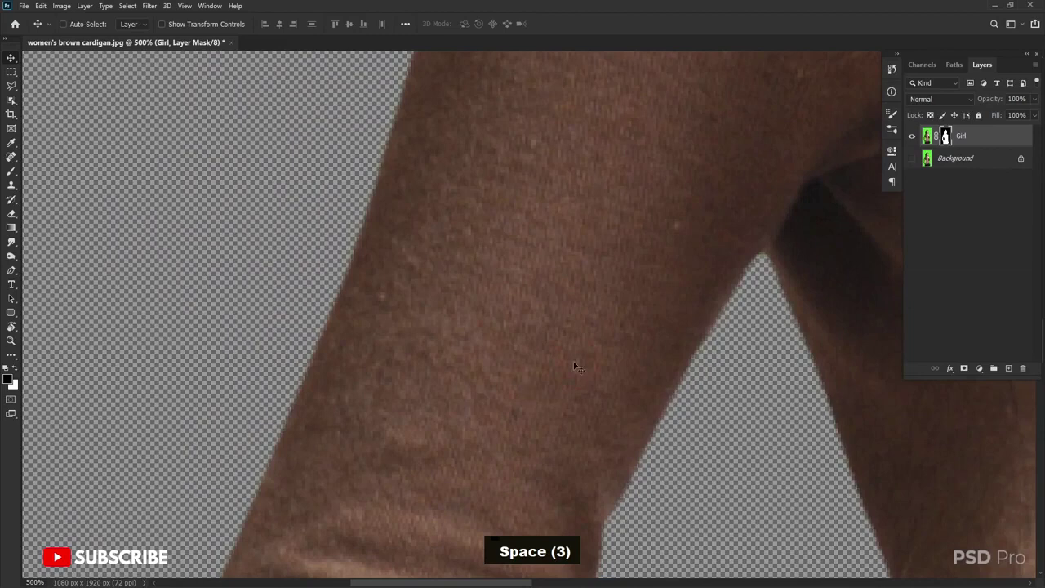
- Examine the full cutout and the hair outline around the face for remaining green fringing
{"action": "key", "text": "ctrl+minus"}
{"action": "key", "text": "ctrl+minus"}
{"action": "key", "text": "ctrl+minus"}
{"action": "key", "text": "ctrl+minus"}
{"action": "key", "text": "ctrl+minus"}
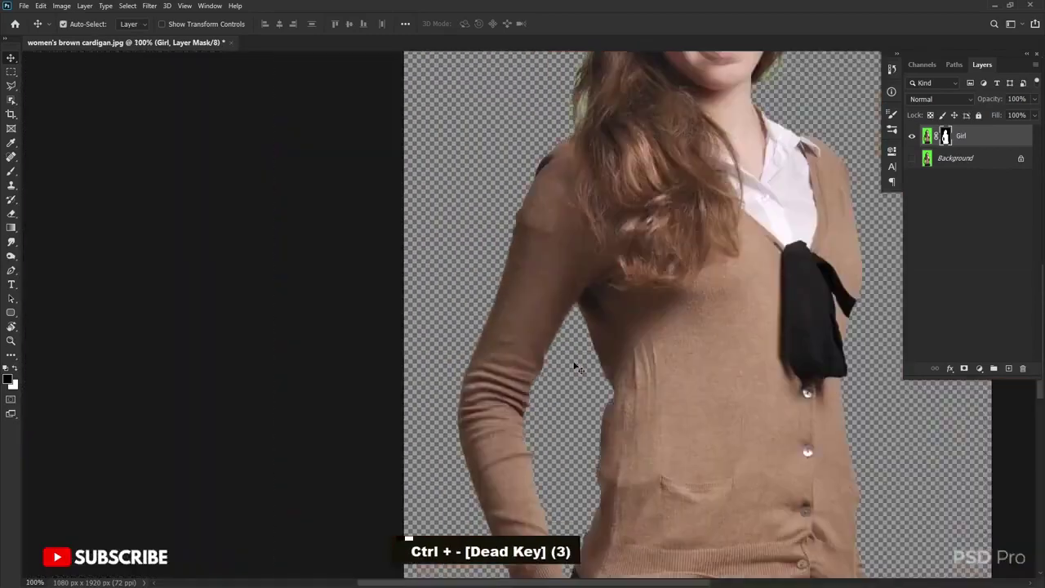
{"action": "key", "text": "ctrl+minus"}
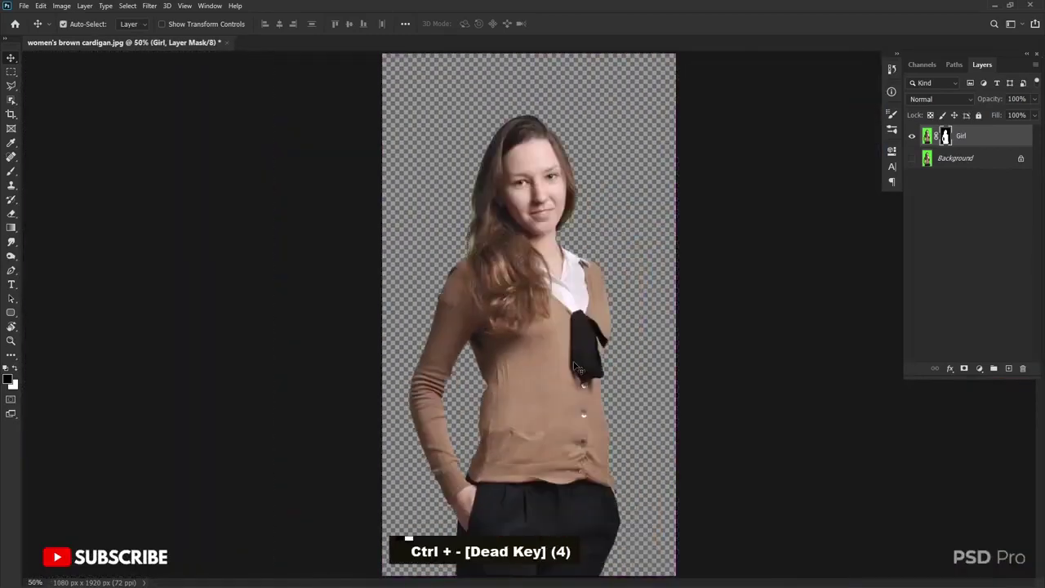
{"action": "key", "text": "ctrl+equal"}
{"action": "key", "text": "ctrl+equal"}
{"action": "key", "text": "ctrl+equal"}
{"action": "mouse_move", "coordinate": [481, 374]}
{"action": "left_mouse_down"}
{"action": "mouse_move", "coordinate": [509, 437]}
{"action": "mouse_move", "coordinate": [557, 418]}
{"action": "left_mouse_up"}
{"action": "mouse_move", "coordinate": [507, 161]}
{"action": "left_mouse_down"}
{"action": "mouse_move", "coordinate": [534, 373]}
{"action": "mouse_move", "coordinate": [578, 360]}
{"action": "left_mouse_up"}
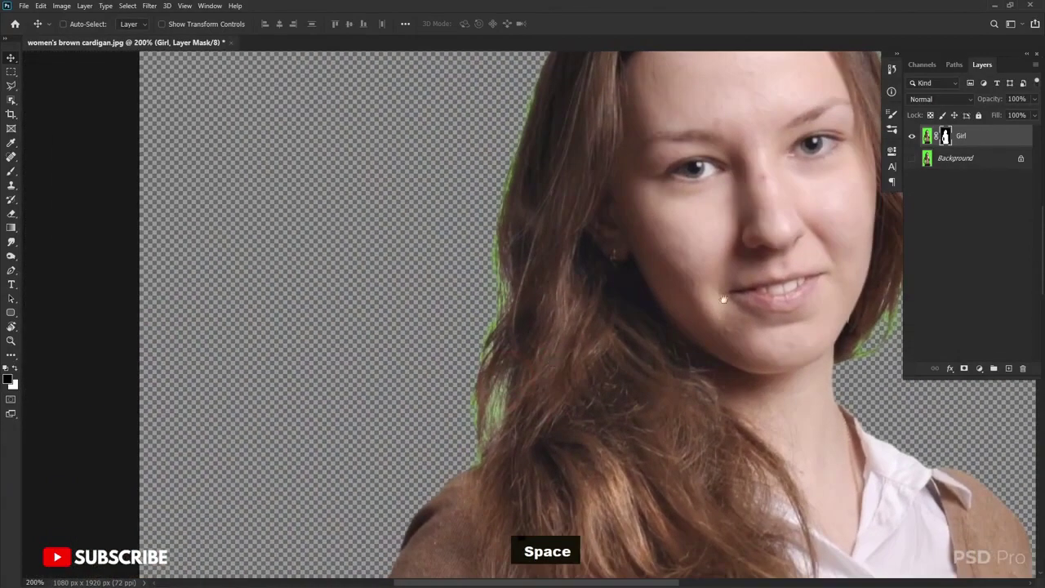
- Open Select and Mask for the Girl layer's mask and set the Refine Edge Brush size to 40 px
{"action": "right_click", "coordinate": [945, 137]}
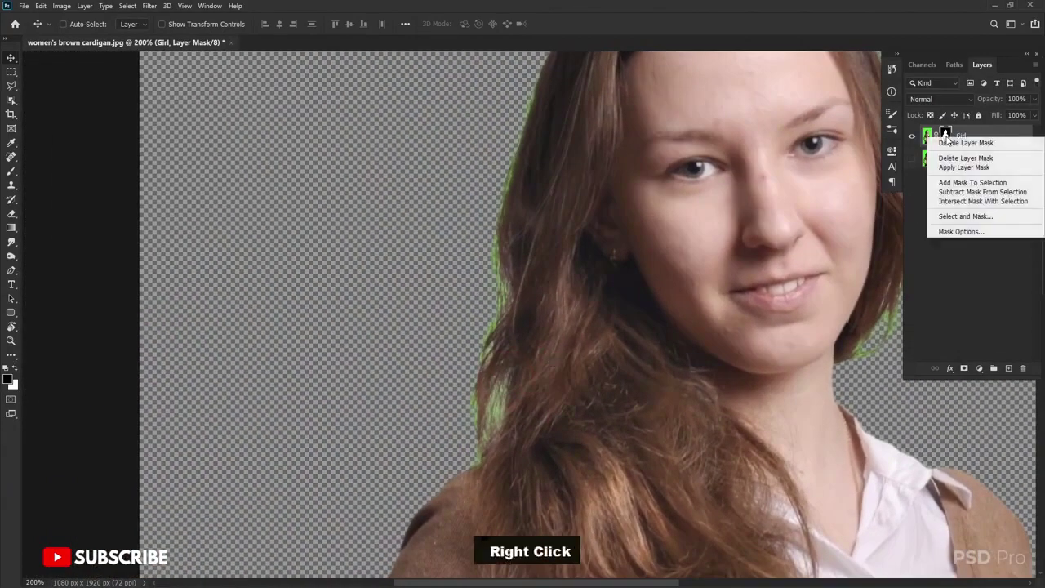
{"action": "left_click", "coordinate": [987, 217]}
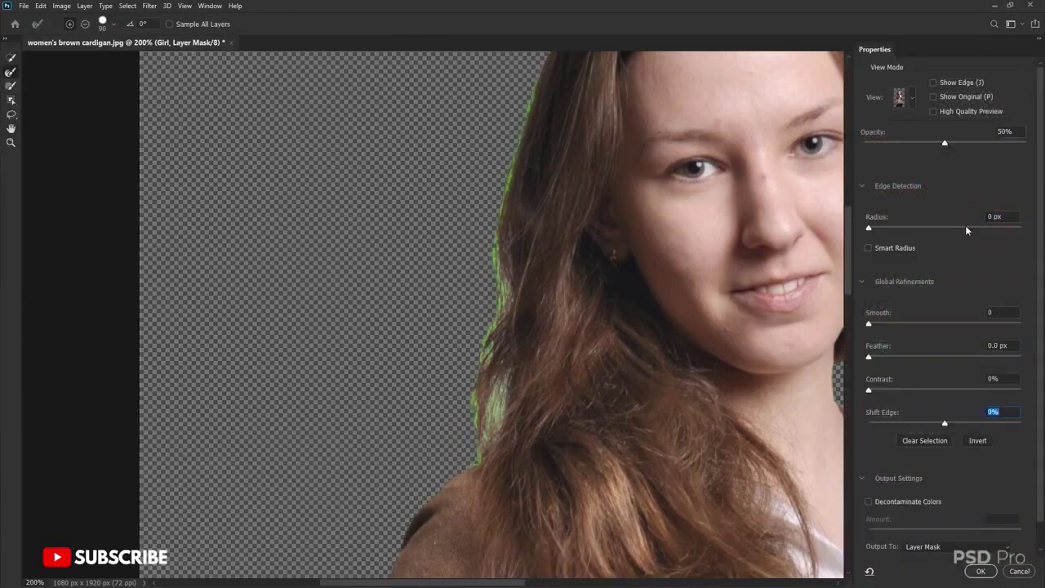
{"action": "left_click", "coordinate": [10, 75]}
{"action": "right_click", "coordinate": [306, 252]}
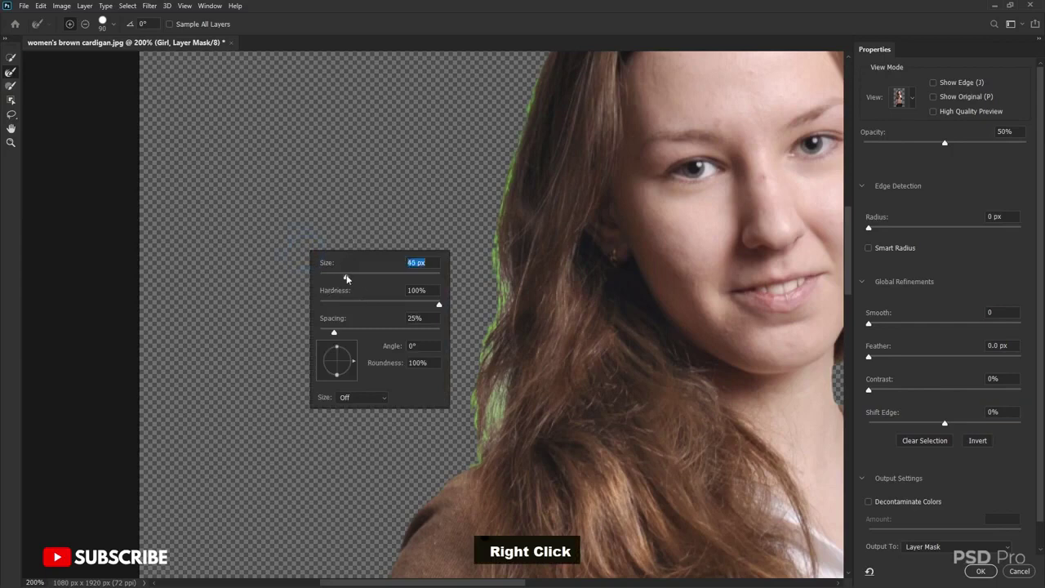
{"action": "left_click", "coordinate": [408, 128]}
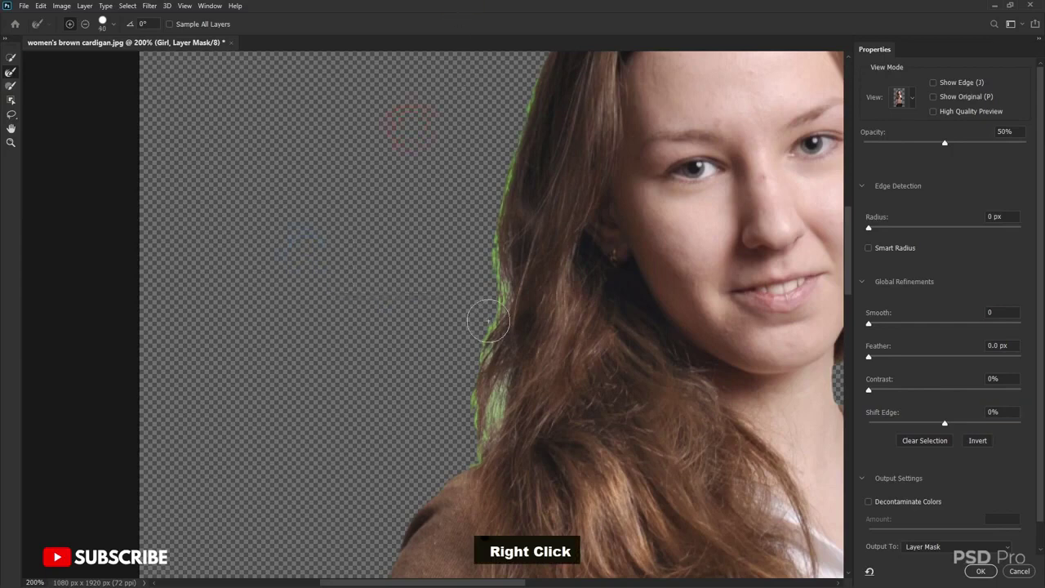
- Brush the Refine Edge Brush along the long hair's outer edge beside the ear, down towards the shoulder
{"action": "key", "text": "ctrl+equal"}
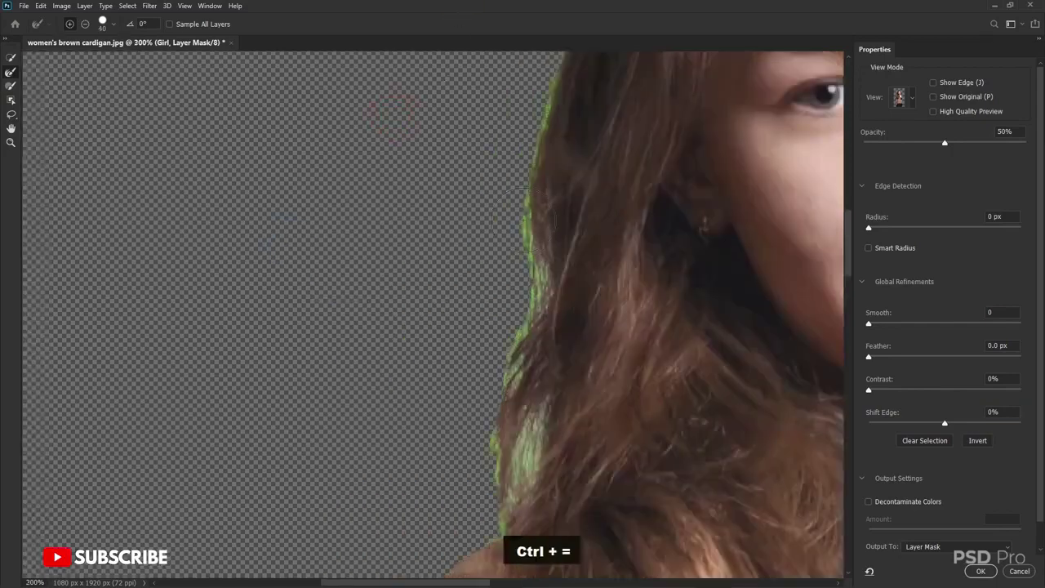
{"action": "mouse_move", "coordinate": [508, 252]}
{"action": "left_mouse_down"}
{"action": "mouse_move", "coordinate": [502, 322]}
{"action": "mouse_move", "coordinate": [471, 387]}
{"action": "left_mouse_up"}
{"action": "mouse_move", "coordinate": [490, 343]}
{"action": "left_mouse_down"}
{"action": "mouse_move", "coordinate": [464, 478]}
{"action": "mouse_move", "coordinate": [466, 492]}
{"action": "mouse_move", "coordinate": [479, 486]}
{"action": "mouse_move", "coordinate": [476, 522]}
{"action": "mouse_move", "coordinate": [486, 504]}
{"action": "mouse_move", "coordinate": [471, 472]}
{"action": "left_mouse_up"}
- Enlarge the Refine Edge Brush to 90 px and refine the wavy hair edge from the shoulder up to ear level
{"action": "key", "text": "bracketright"}
{"action": "key", "text": "bracketright"}
{"action": "key", "text": "bracketright"}
{"action": "key", "text": "bracketright"}
{"action": "key", "text": "bracketright"}
{"action": "key", "text": "bracketright"}
{"action": "key", "text": "bracketright"}
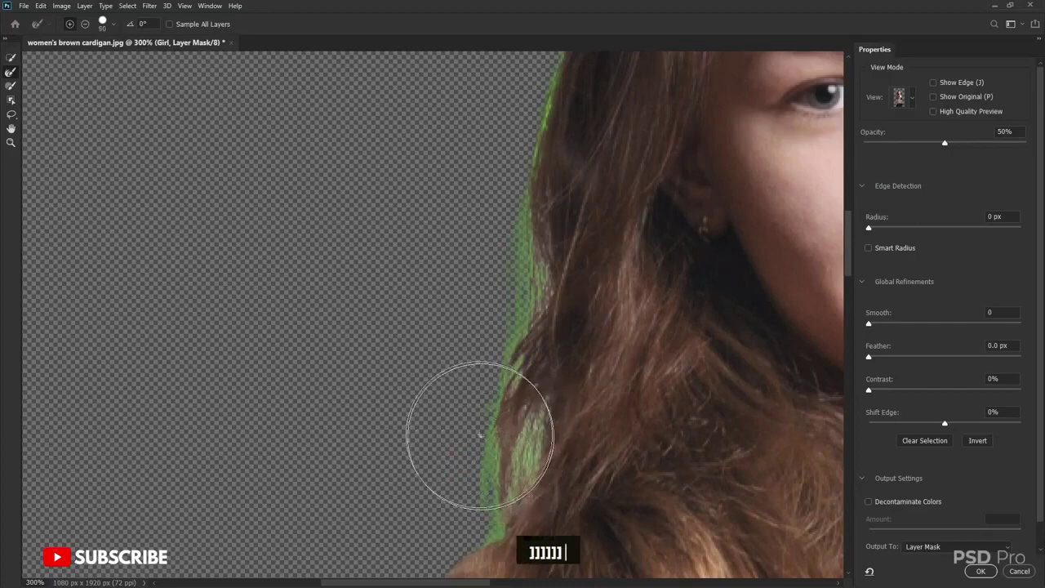
{"action": "left_click", "coordinate": [485, 418]}
{"action": "left_click", "coordinate": [480, 414]}
{"action": "left_click", "coordinate": [480, 359]}
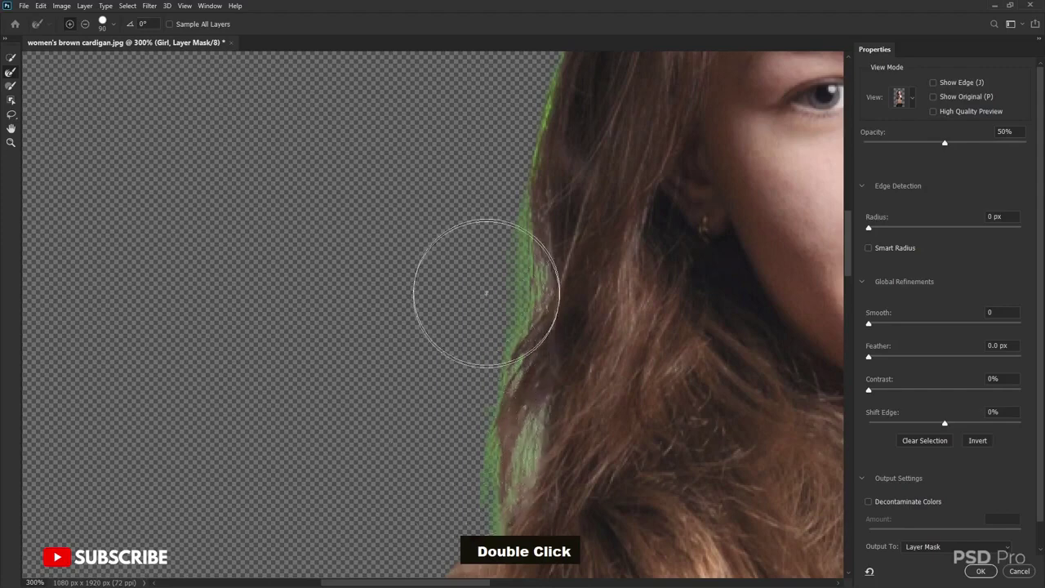
{"action": "left_click", "coordinate": [485, 203]}
- Refine the hair edge upward from ear level past the forehead on the long-hair side of the face
{"action": "key", "text": "space"}
{"action": "mouse_move", "coordinate": [443, 280]}
{"action": "left_mouse_down"}
{"action": "mouse_move", "coordinate": [408, 296]}
{"action": "mouse_move", "coordinate": [349, 434]}
{"action": "left_mouse_up"}
{"action": "left_click", "coordinate": [456, 198]}
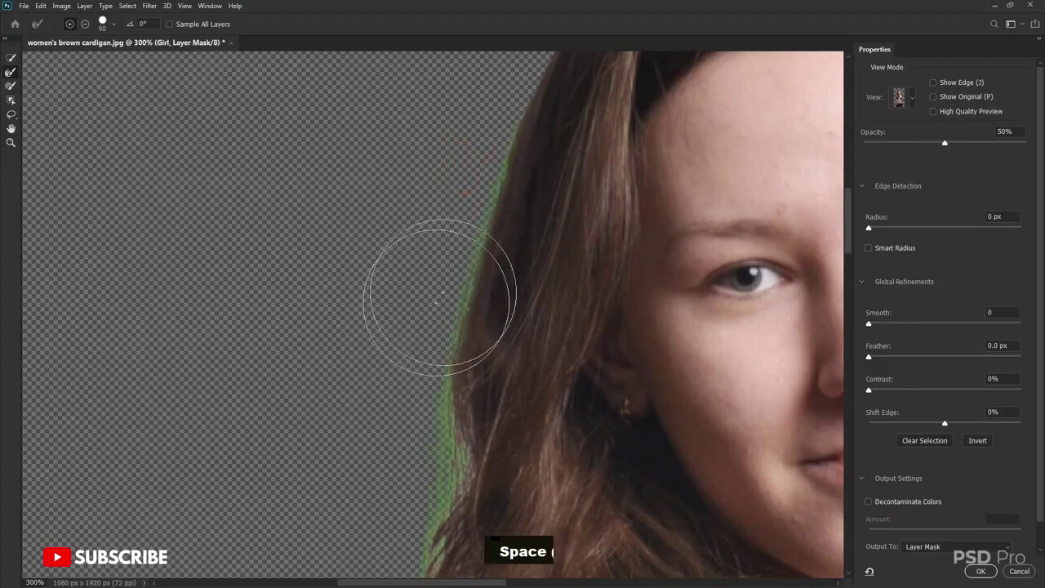
{"action": "key", "text": "space"}
{"action": "left_click_drag", "start_coordinate": [452, 268], "coordinate": [394, 456]}
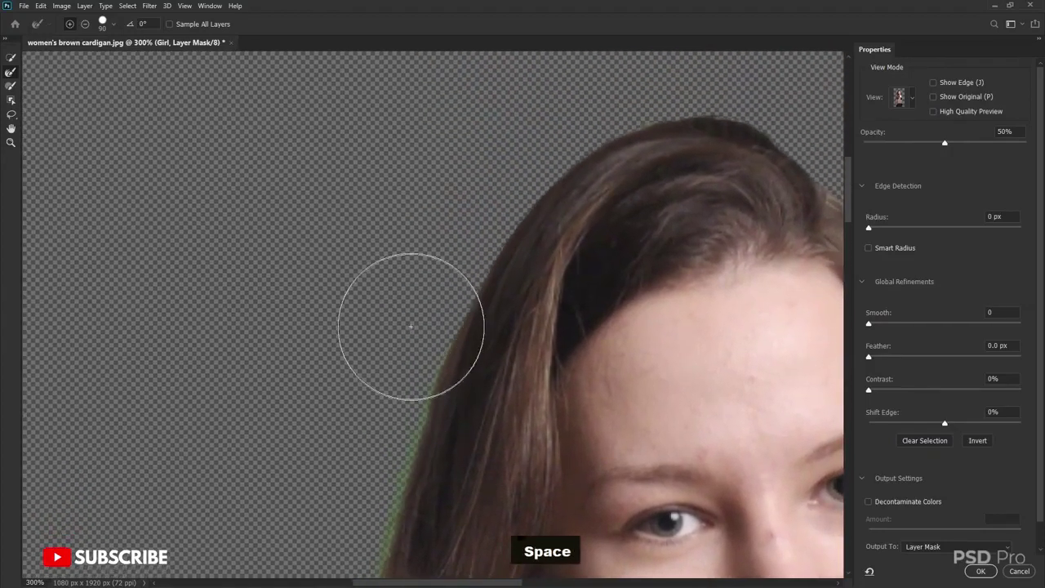
{"action": "left_click", "coordinate": [407, 306]}
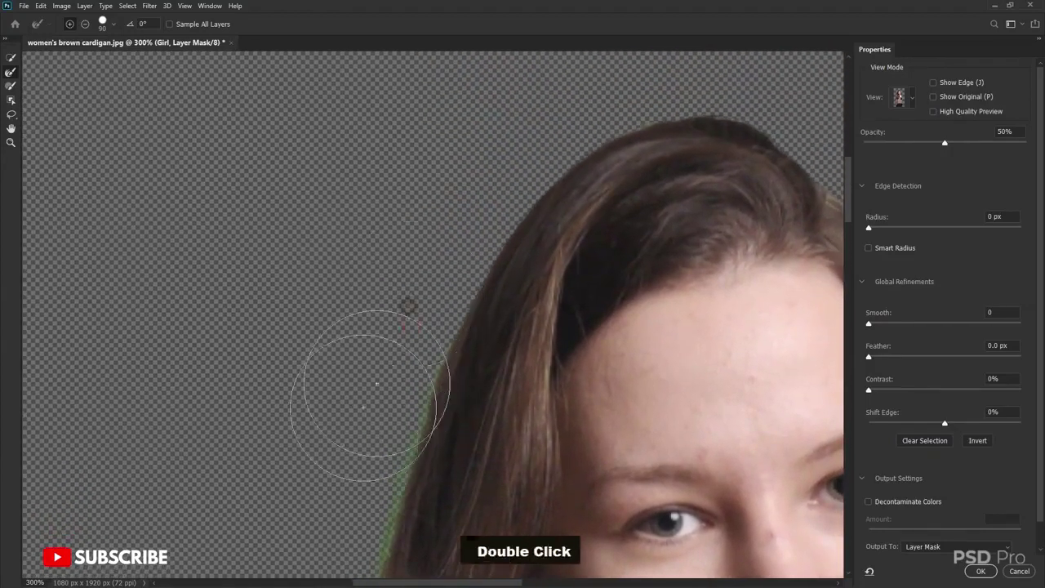
- Refine the mask edge over the crown of the head, from the long-hair side across to the opposite side
{"action": "key", "text": "space"}
{"action": "left_click_drag", "start_coordinate": [392, 359], "coordinate": [200, 460]}
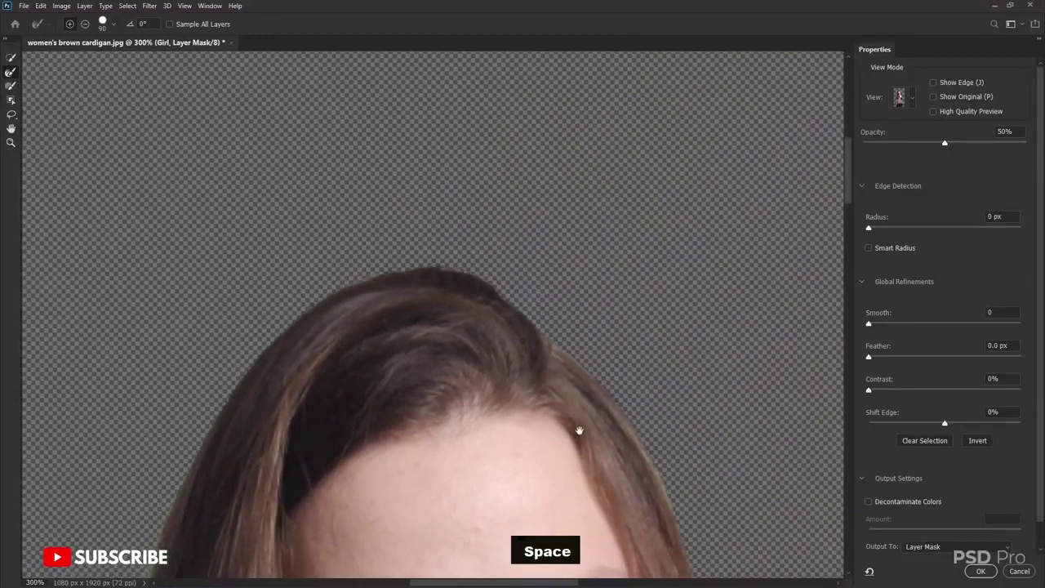
{"action": "left_click_drag", "start_coordinate": [509, 336], "coordinate": [607, 356]}
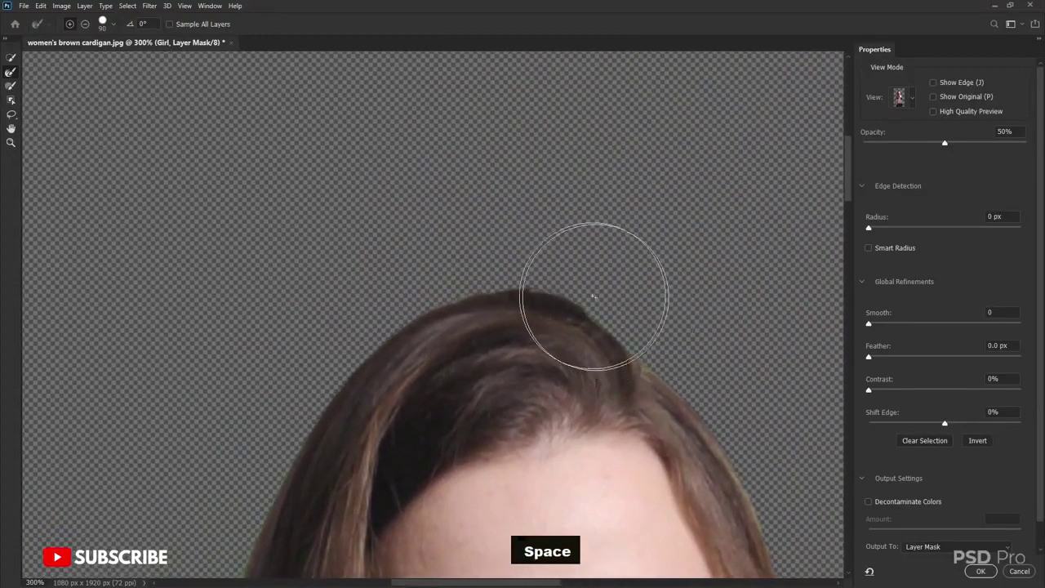
{"action": "left_click", "coordinate": [229, 432]}
{"action": "left_click", "coordinate": [376, 286]}
{"action": "key", "text": "space"}
{"action": "left_click_drag", "start_coordinate": [651, 364], "coordinate": [477, 234]}
{"action": "left_click", "coordinate": [529, 239]}
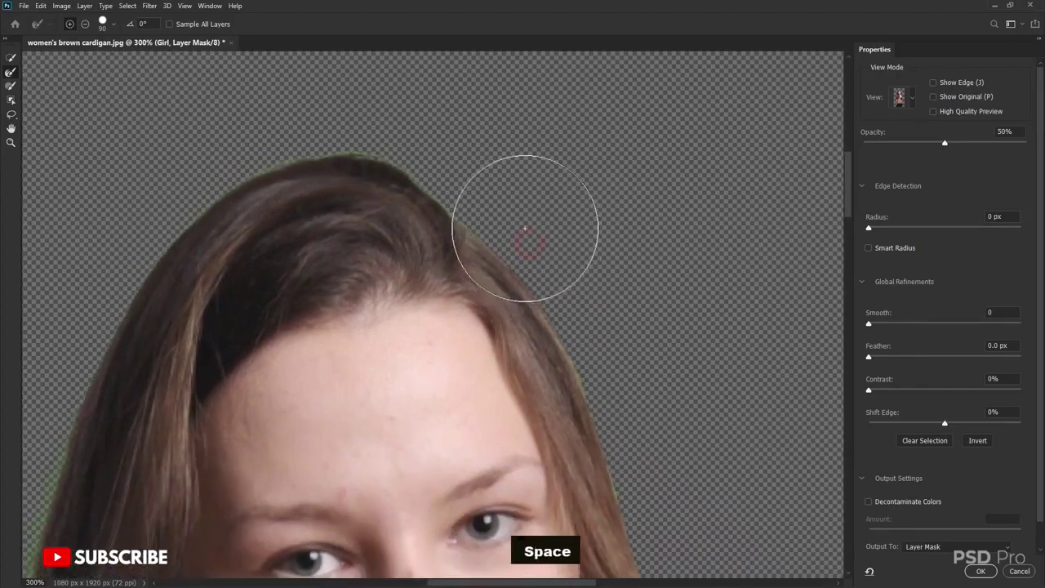
- Refine the hair edge on the opposite side of the face, from the temple down to the tips beside the neck
{"action": "key", "text": "space"}
{"action": "left_click_drag", "start_coordinate": [677, 443], "coordinate": [611, 233]}
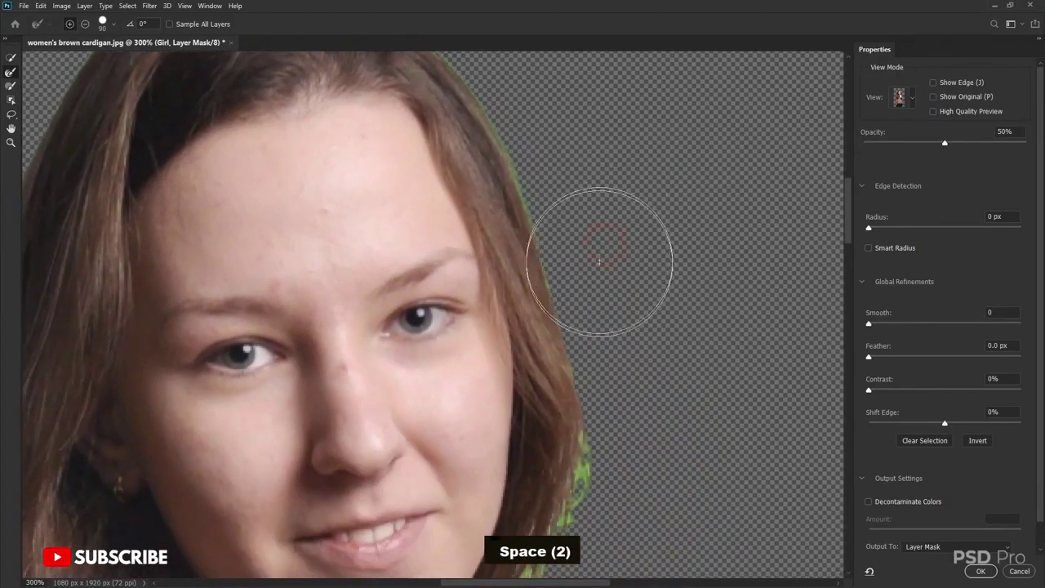
{"action": "key", "text": "space"}
{"action": "left_click_drag", "start_coordinate": [653, 392], "coordinate": [686, 275]}
{"action": "left_click", "coordinate": [671, 308]}
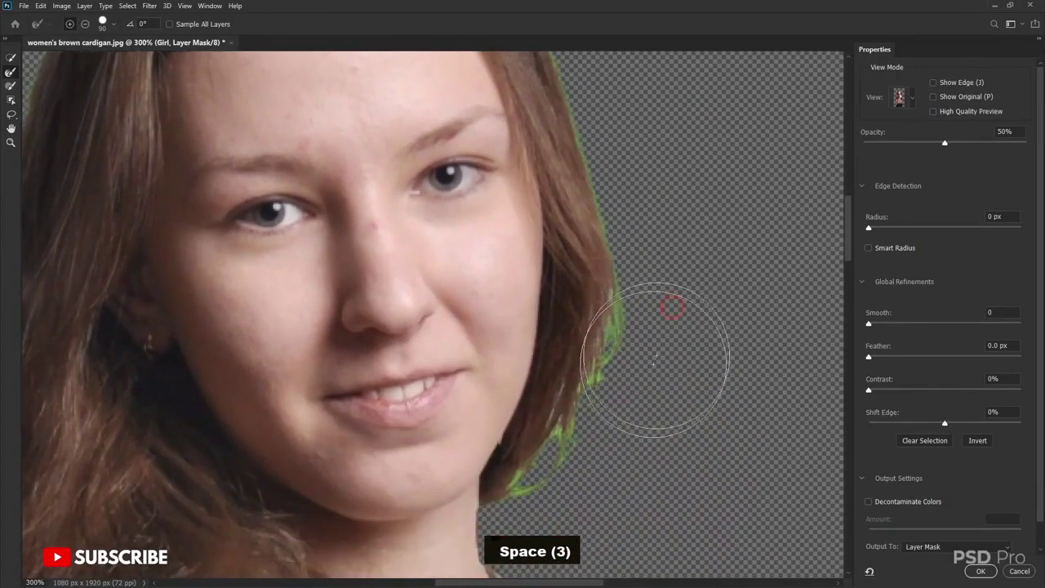
{"action": "left_click_drag", "start_coordinate": [634, 392], "coordinate": [611, 466]}
{"action": "key", "text": "space"}
{"action": "left_click_drag", "start_coordinate": [673, 420], "coordinate": [711, 329]}
{"action": "mouse_move", "coordinate": [612, 417]}
{"action": "left_mouse_down"}
{"action": "mouse_move", "coordinate": [654, 327]}
{"action": "mouse_move", "coordinate": [602, 392]}
{"action": "mouse_move", "coordinate": [630, 316]}
{"action": "mouse_move", "coordinate": [695, 228]}
{"action": "mouse_move", "coordinate": [716, 289]}
{"action": "left_mouse_up"}
{"action": "key", "text": "space"}
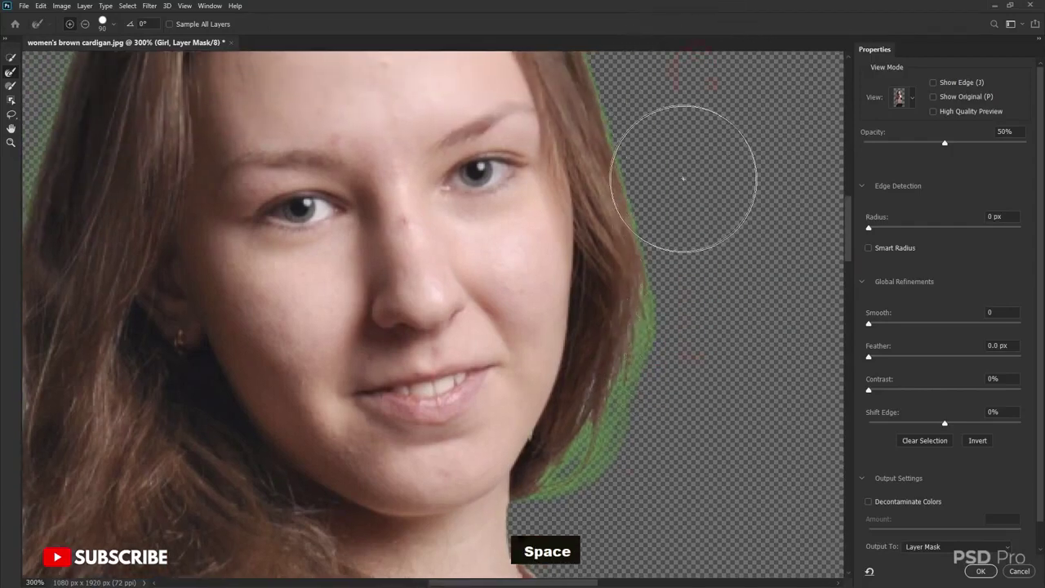
- Check the refined hair edges on both sides of the face and apply the refinements to the layer mask
{"action": "key", "text": "space"}
{"action": "left_click_drag", "start_coordinate": [677, 152], "coordinate": [675, 296]}
{"action": "key", "text": "space"}
{"action": "mouse_move", "coordinate": [209, 274]}
{"action": "left_mouse_down"}
{"action": "mouse_move", "coordinate": [548, 218]}
{"action": "mouse_move", "coordinate": [607, 194]}
{"action": "left_mouse_up"}
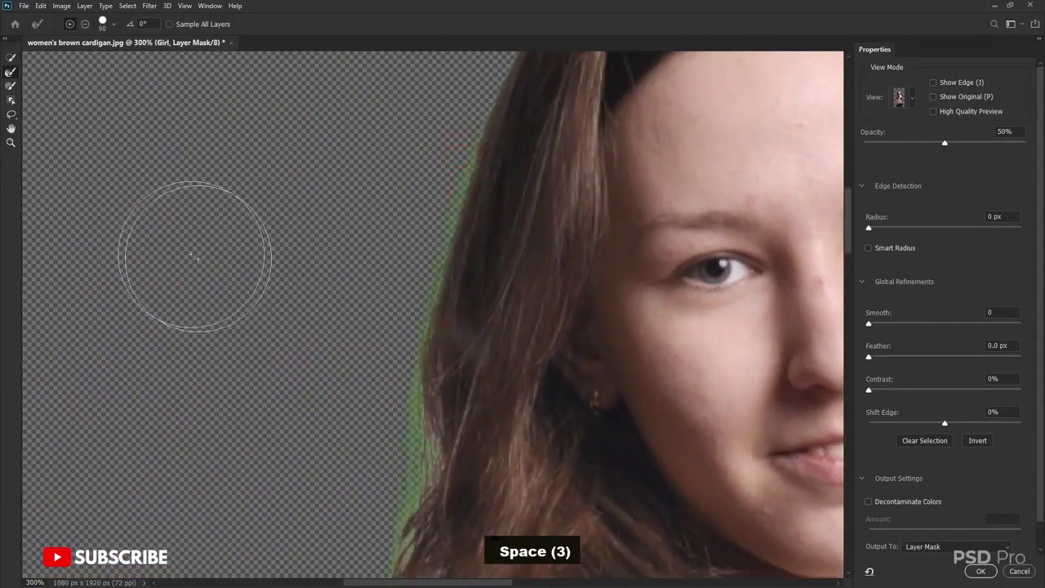
{"action": "left_click", "coordinate": [980, 572]}
{"action": "key", "text": "space"}
{"action": "left_click_drag", "start_coordinate": [504, 401], "coordinate": [497, 265]}
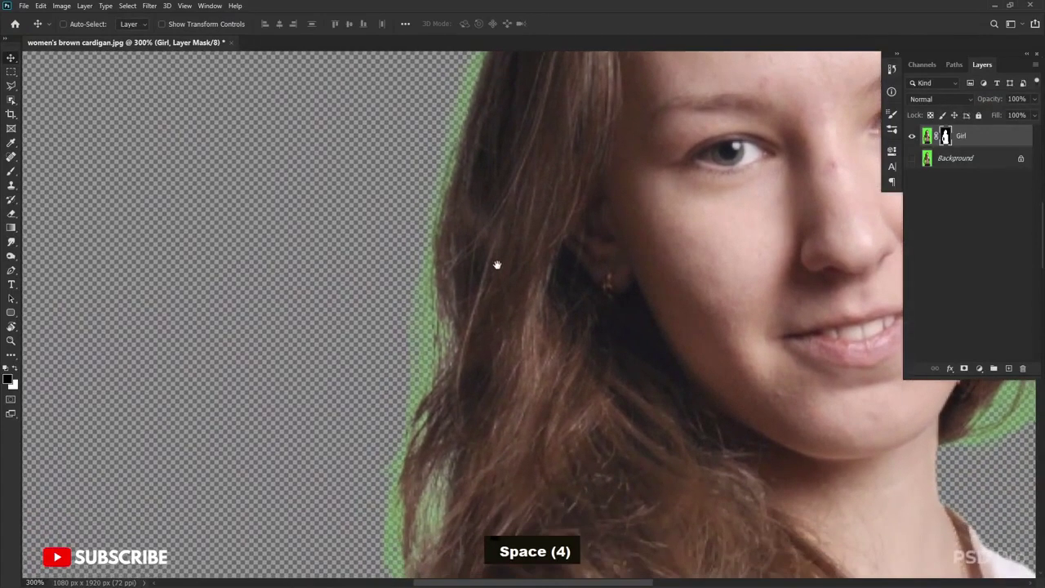
- Add a Hue/Saturation adjustment layer above the Girl layer and shift its Master hue slightly towards negative
{"action": "left_click", "coordinate": [995, 137]}
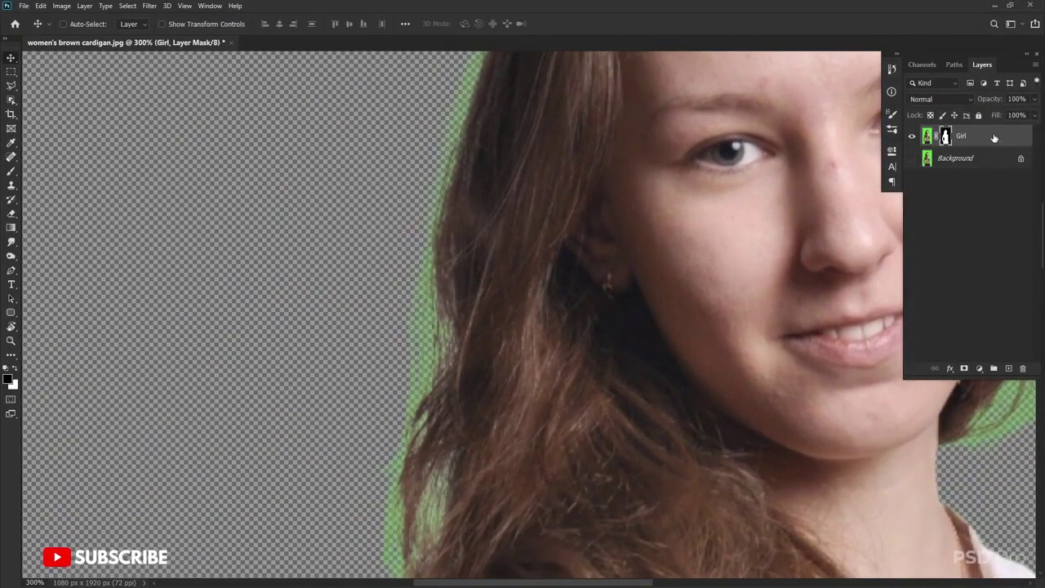
{"action": "left_click", "coordinate": [981, 370]}
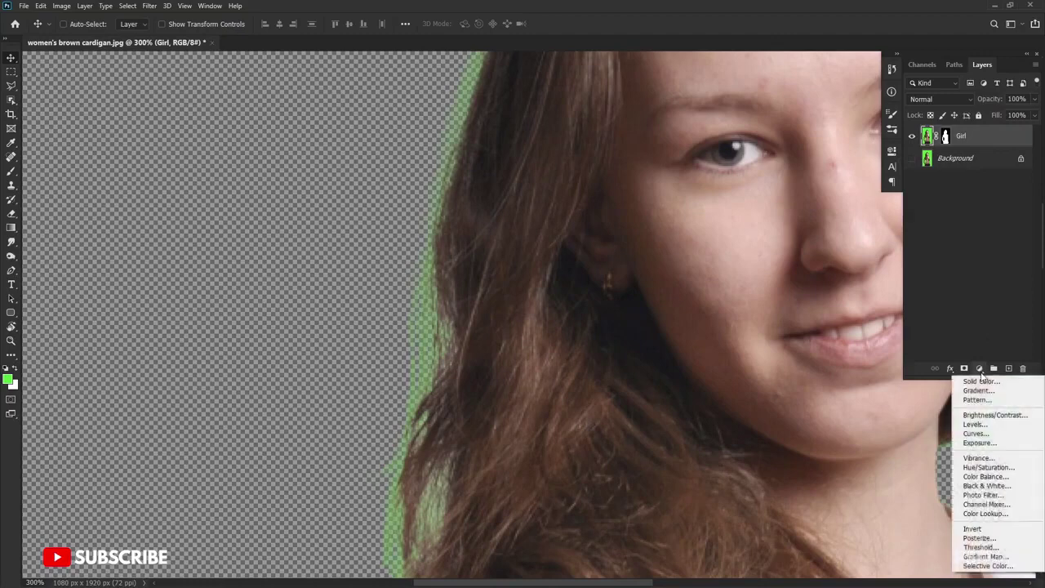
{"action": "left_click", "coordinate": [997, 470]}
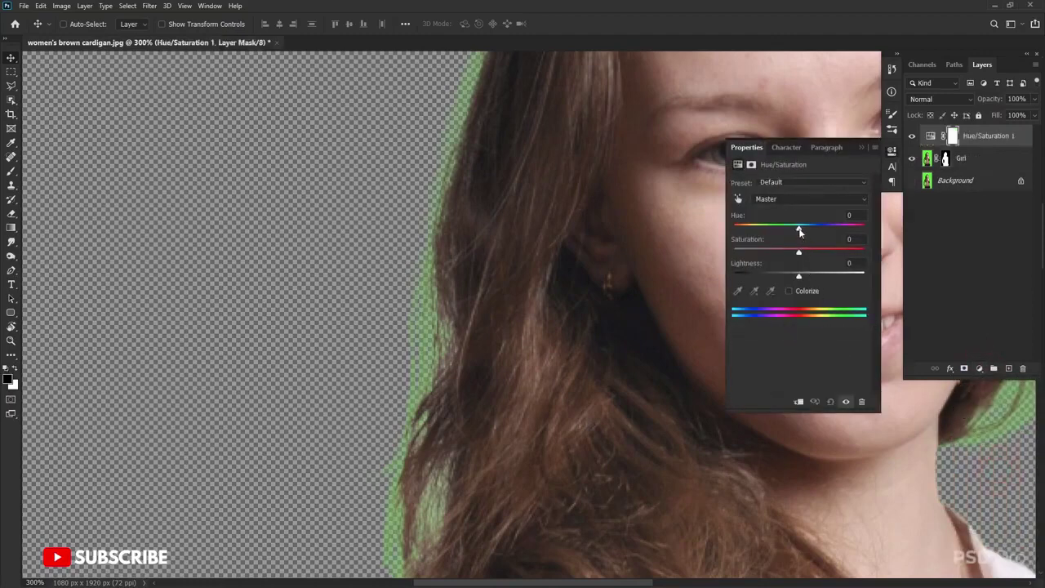
{"action": "mouse_move", "coordinate": [798, 230]}
{"action": "left_mouse_down"}
{"action": "mouse_move", "coordinate": [764, 230]}
{"action": "mouse_move", "coordinate": [787, 230]}
{"action": "left_mouse_up"}
- Set the adjustment's Greens range to Hue -102 and Saturation -100
{"action": "left_click", "coordinate": [788, 198]}
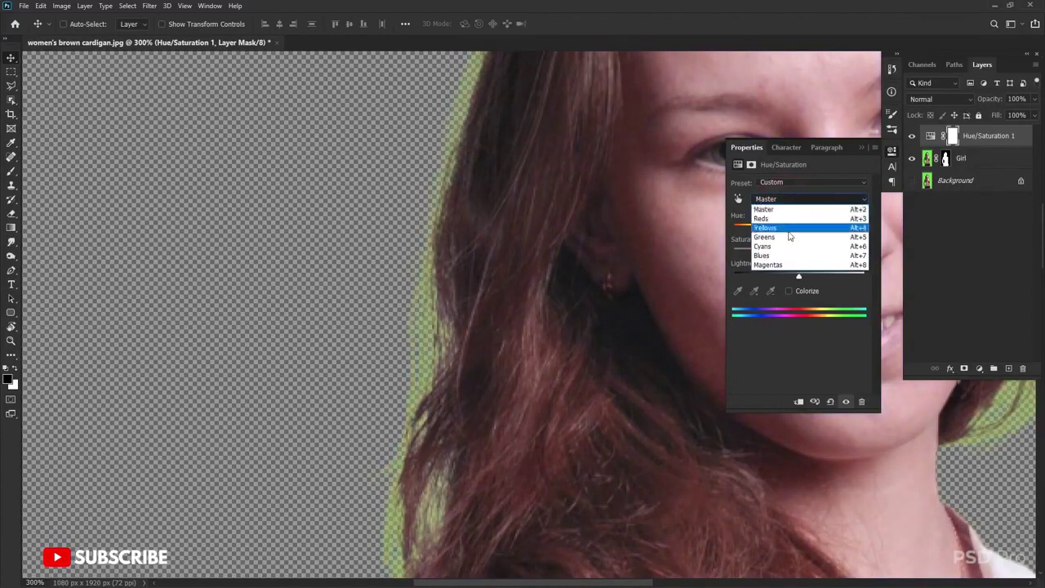
{"action": "left_click", "coordinate": [785, 240]}
{"action": "left_click_drag", "start_coordinate": [799, 232], "coordinate": [700, 259]}
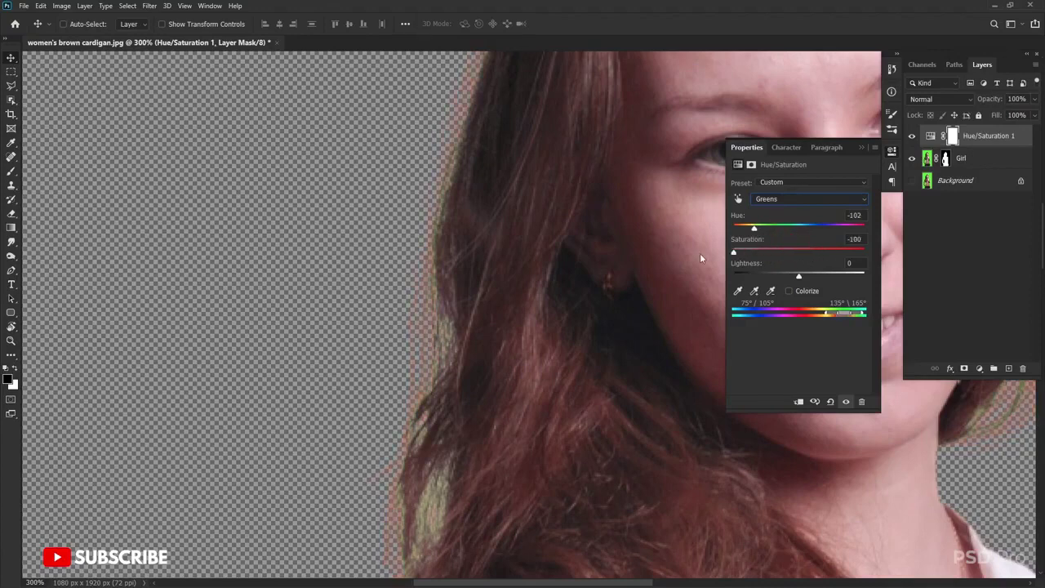
{"action": "left_click", "coordinate": [862, 149]}
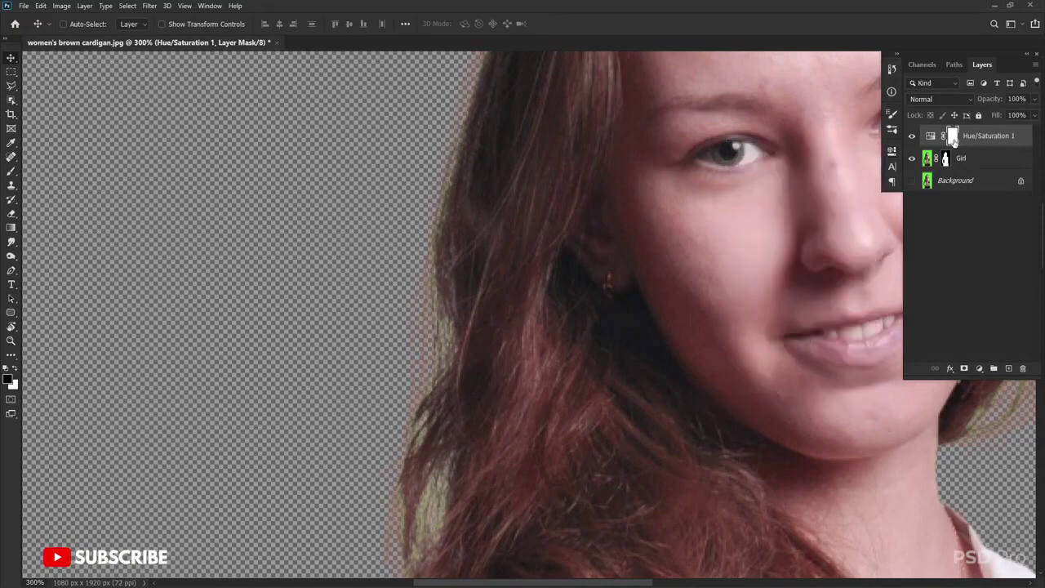
- Invert the Hue/Saturation layer's mask and output the result to the layer mask
{"action": "double_click", "coordinate": [953, 141]}
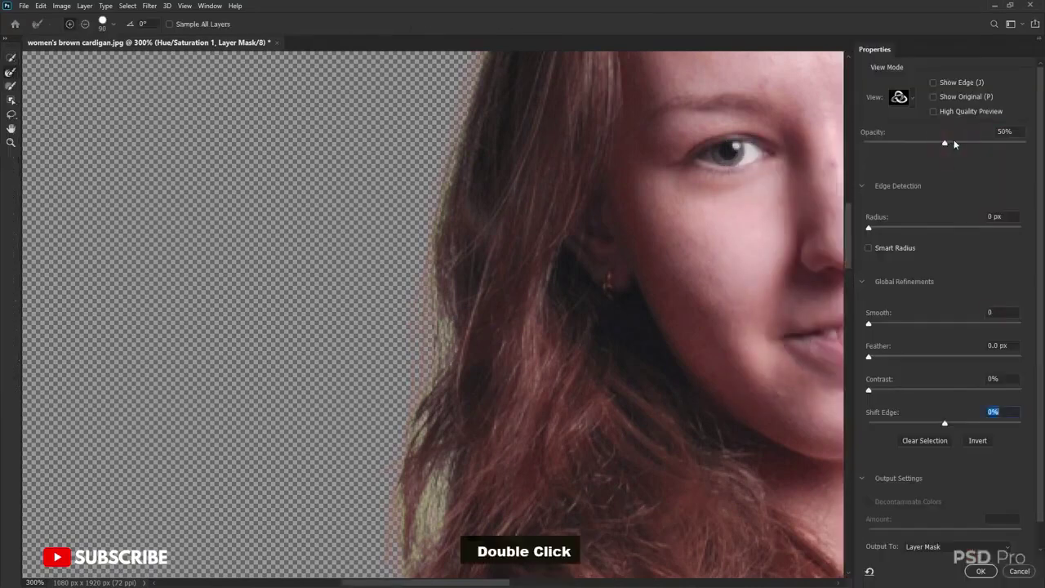
{"action": "left_click", "coordinate": [980, 445]}
{"action": "left_click", "coordinate": [984, 570]}
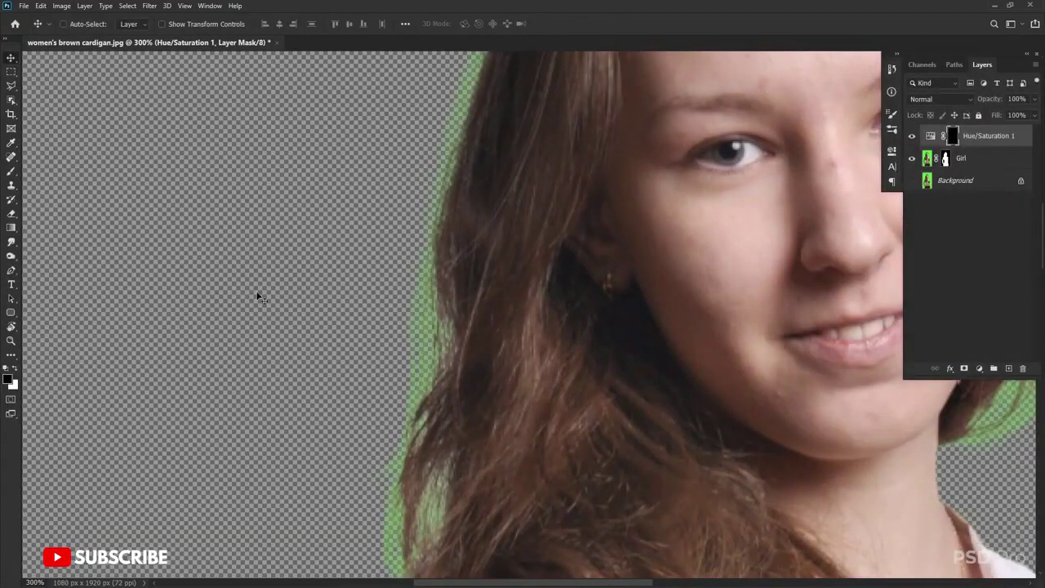
- Paint white on the Hue/Saturation mask with a 50 px brush along the green hair edge from the ear to the shoulder
{"action": "left_click", "coordinate": [10, 171]}
{"action": "left_click", "coordinate": [16, 369]}
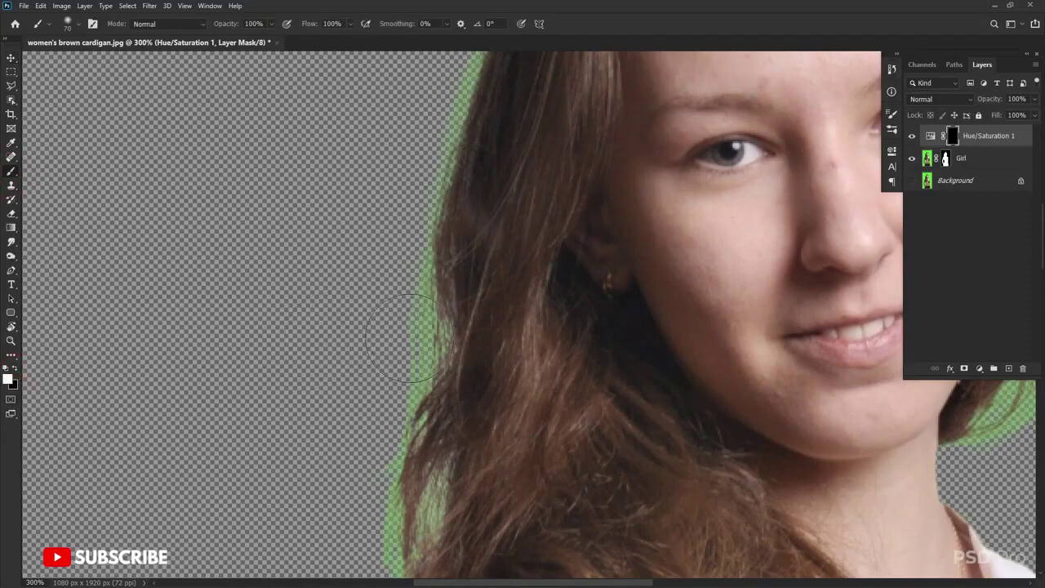
{"action": "key", "text": "bracketleft"}
{"action": "key", "text": "bracketleft"}
{"action": "key", "text": "bracketleft"}
{"action": "key", "text": "bracketleft"}
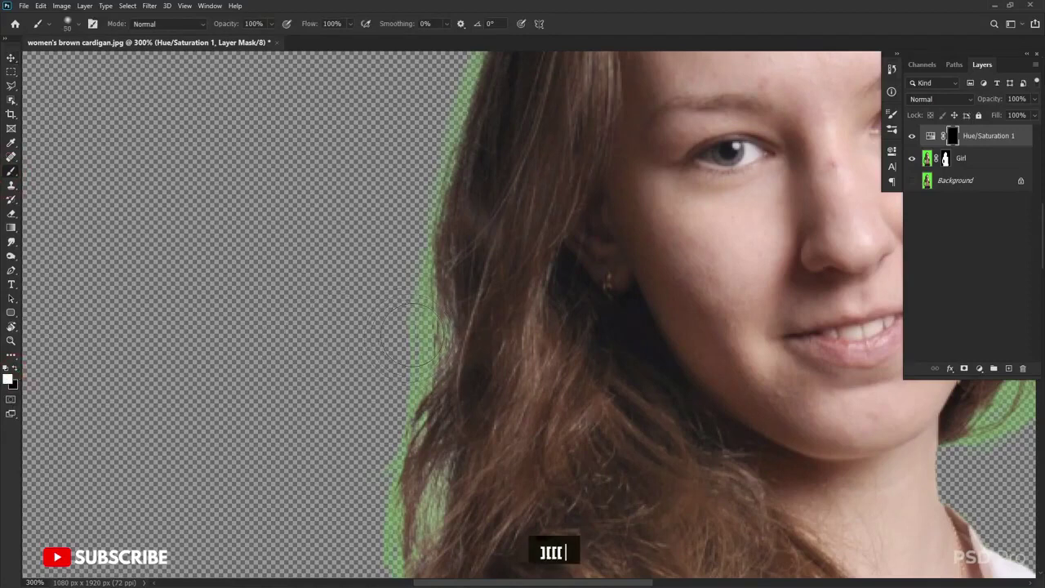
{"action": "mouse_move", "coordinate": [413, 313]}
{"action": "left_mouse_down"}
{"action": "mouse_move", "coordinate": [396, 392]}
{"action": "mouse_move", "coordinate": [413, 331]}
{"action": "mouse_move", "coordinate": [424, 335]}
{"action": "mouse_move", "coordinate": [394, 409]}
{"action": "mouse_move", "coordinate": [420, 358]}
{"action": "mouse_move", "coordinate": [372, 527]}
{"action": "left_mouse_up"}
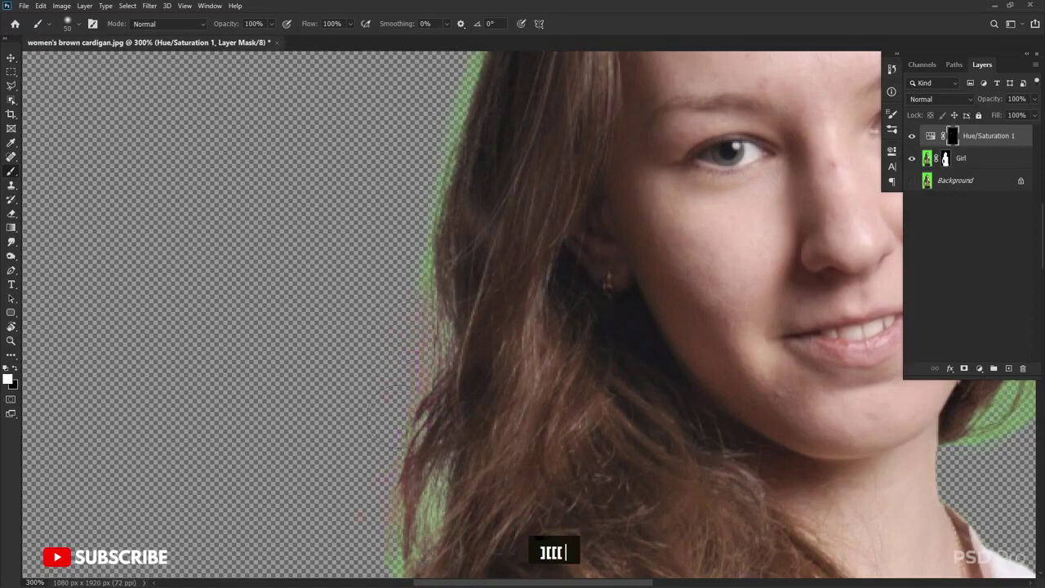
- Try further white mask strokes over the hair just above the shoulder and undo the last ones
{"action": "scroll", "coordinate": [388, 423], "scroll_direction": "down", "scroll_amount": 3}
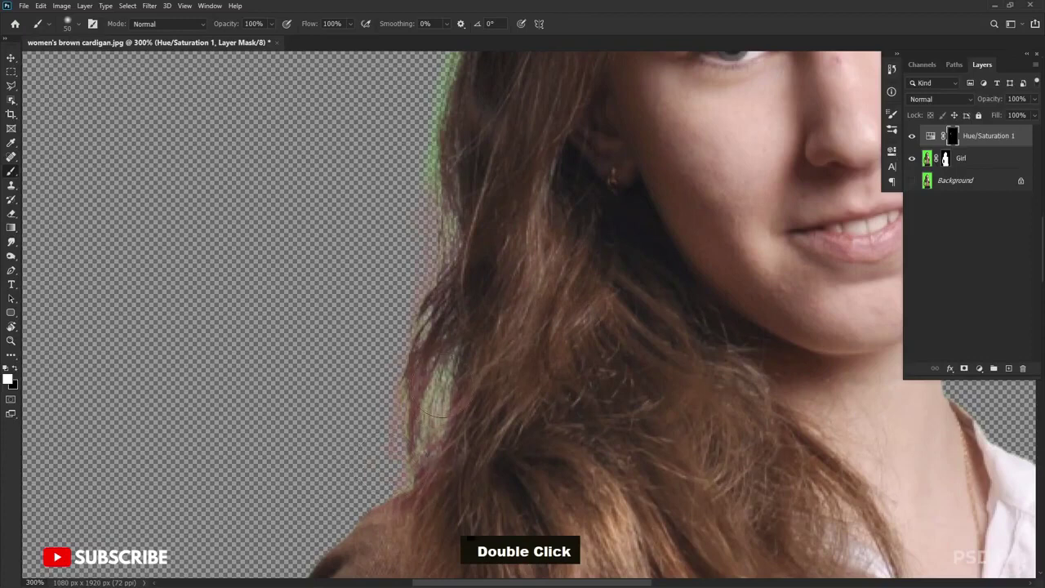
{"action": "left_click_drag", "start_coordinate": [327, 327], "coordinate": [331, 373]}
{"action": "key", "text": "ctrl+z"}
{"action": "key", "text": "ctrl+z"}
{"action": "key", "text": "ctrl+z"}
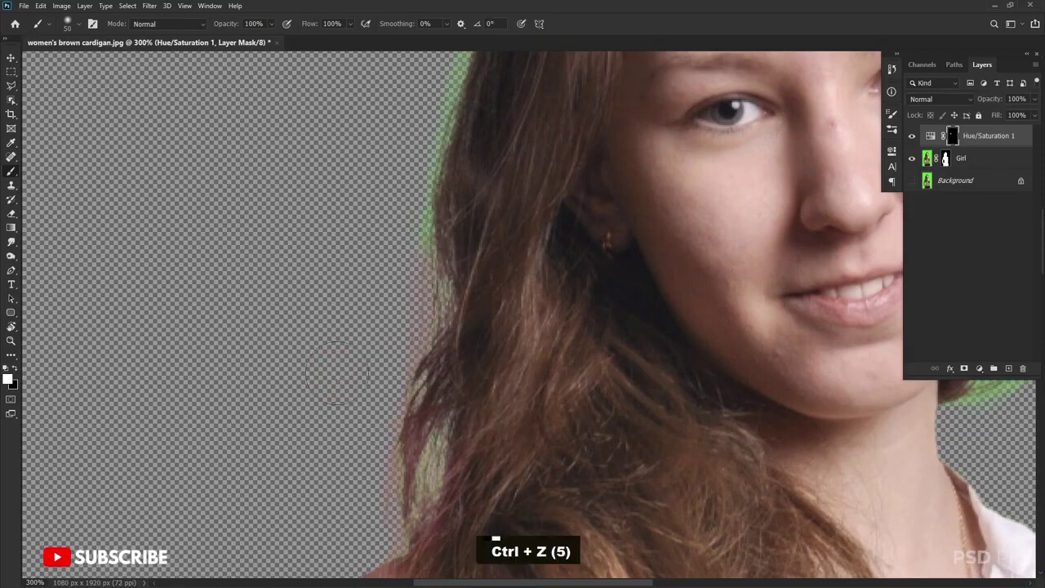
{"action": "left_click_drag", "start_coordinate": [401, 354], "coordinate": [448, 377]}
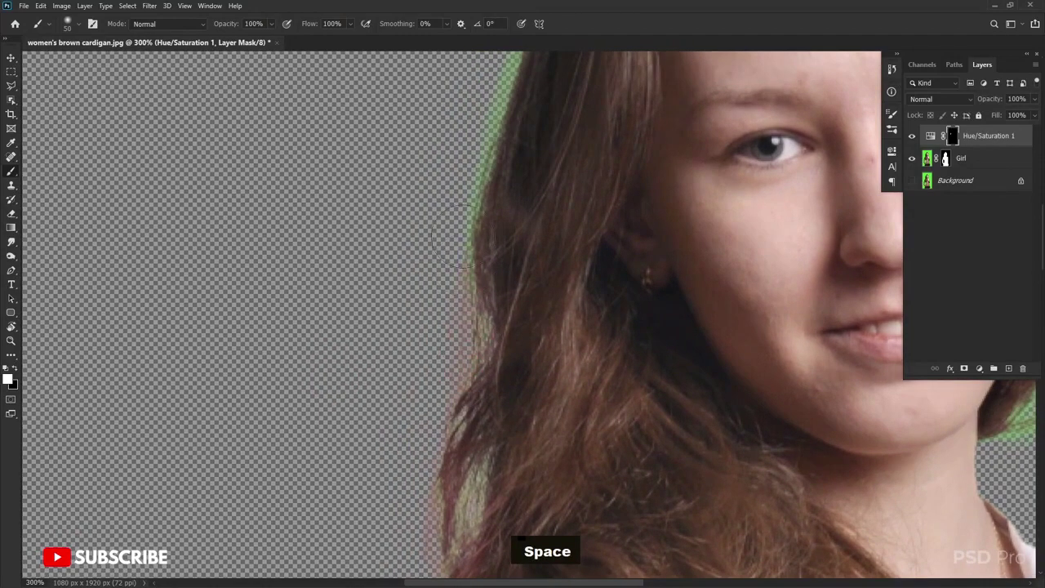
- Paint white on the Hue/Saturation mask along the remaining green hair edge from beside the ear up and over the crown
{"action": "left_click_drag", "start_coordinate": [457, 234], "coordinate": [455, 310]}
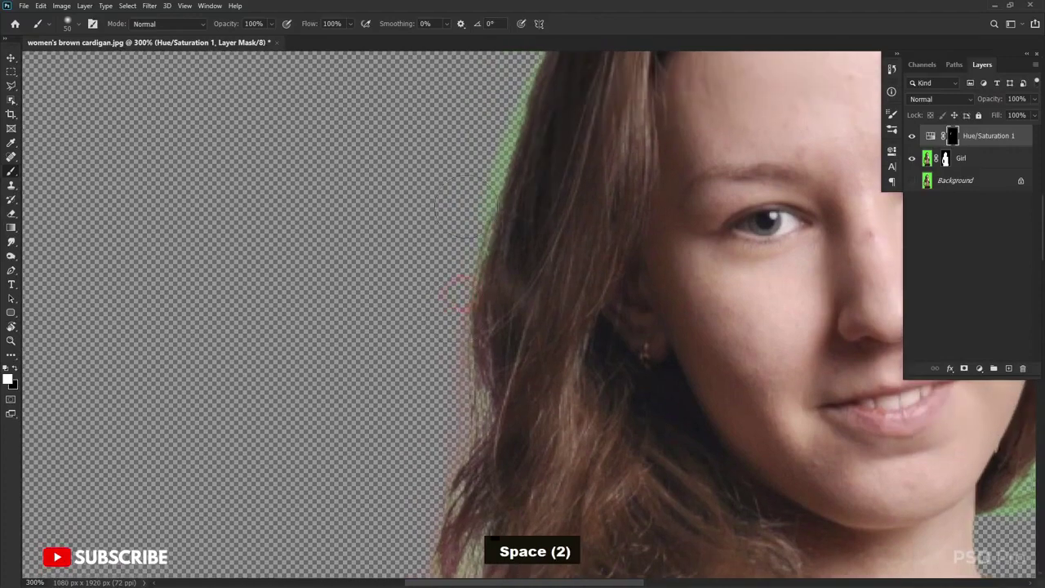
{"action": "left_click_drag", "start_coordinate": [501, 168], "coordinate": [471, 299]}
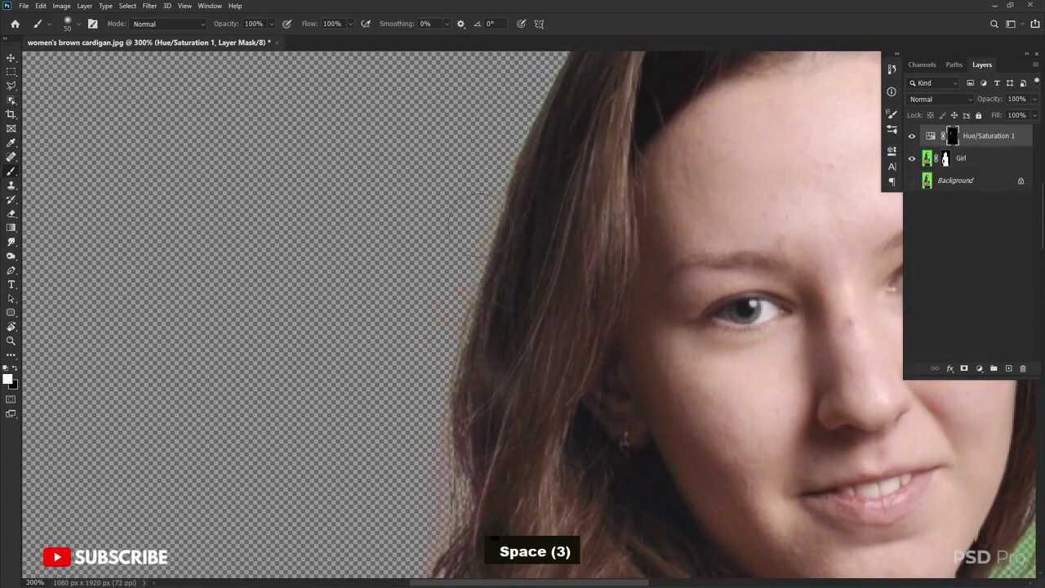
{"action": "left_click_drag", "start_coordinate": [477, 203], "coordinate": [452, 362]}
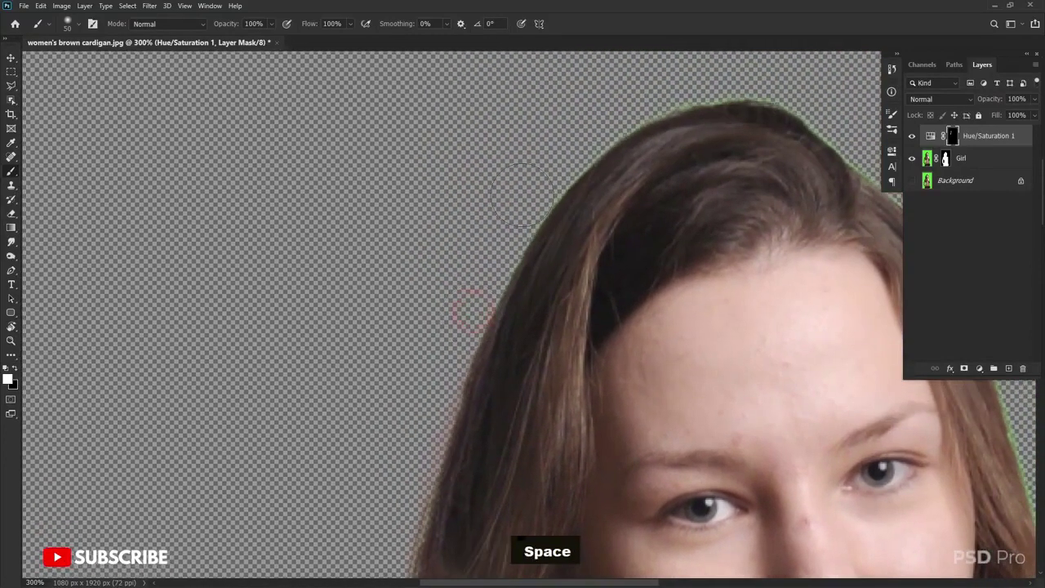
{"action": "mouse_move", "coordinate": [608, 125]}
{"action": "left_mouse_down"}
{"action": "mouse_move", "coordinate": [746, 84]}
{"action": "mouse_move", "coordinate": [823, 103]}
{"action": "left_mouse_up"}
- Paint white on the Hue/Saturation mask along the opposite green hair edge from the crown down to the hair beside the neck
{"action": "left_click_drag", "start_coordinate": [854, 169], "coordinate": [618, 105]}
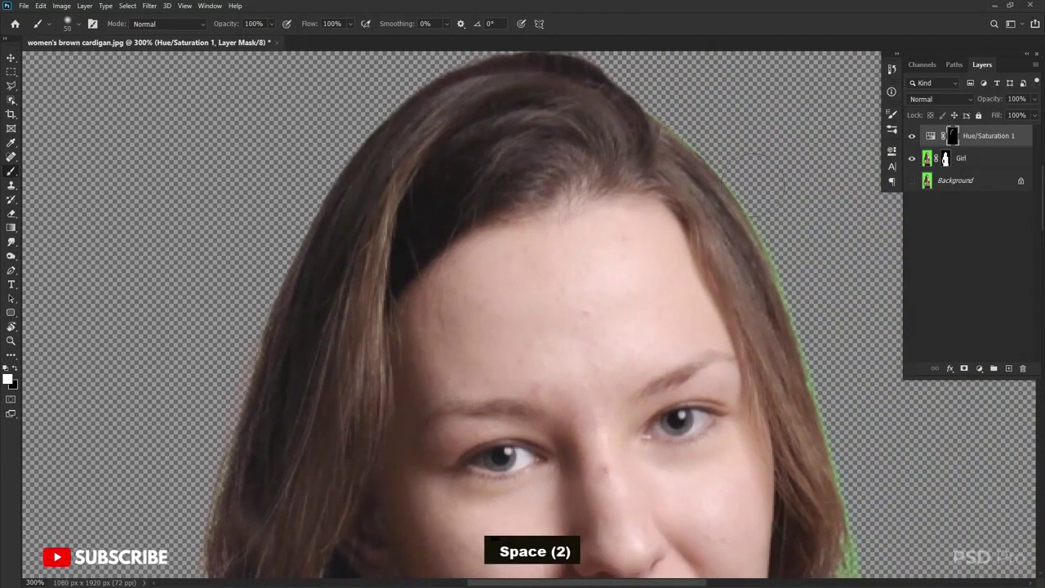
{"action": "left_click_drag", "start_coordinate": [813, 371], "coordinate": [753, 196]}
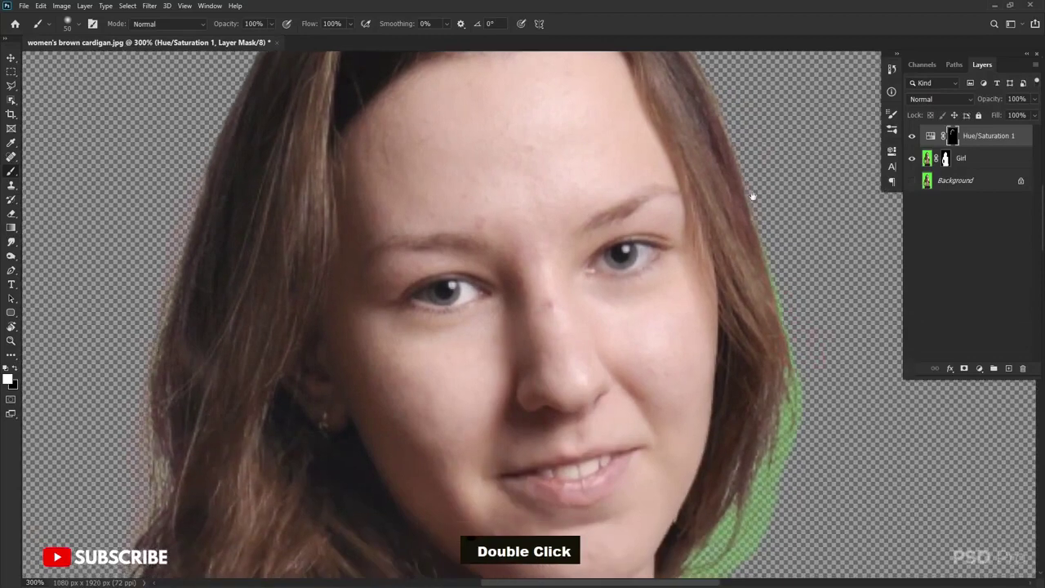
{"action": "mouse_move", "coordinate": [793, 292]}
{"action": "left_mouse_down"}
{"action": "mouse_move", "coordinate": [799, 285]}
{"action": "mouse_move", "coordinate": [809, 424]}
{"action": "left_mouse_up"}
{"action": "mouse_move", "coordinate": [815, 382]}
{"action": "left_mouse_down"}
{"action": "mouse_move", "coordinate": [811, 268]}
{"action": "mouse_move", "coordinate": [824, 226]}
{"action": "left_mouse_up"}
{"action": "mouse_move", "coordinate": [804, 279]}
{"action": "left_mouse_down"}
{"action": "mouse_move", "coordinate": [743, 441]}
{"action": "mouse_move", "coordinate": [731, 432]}
{"action": "mouse_move", "coordinate": [748, 383]}
{"action": "mouse_move", "coordinate": [713, 424]}
{"action": "left_mouse_up"}
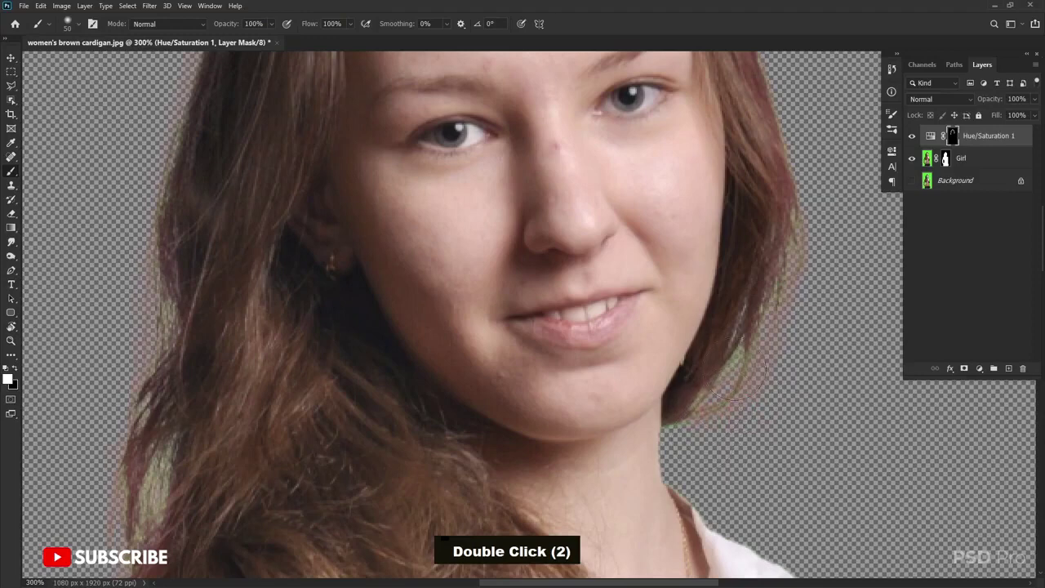
- Paint black on the Hue/Saturation mask with a 20 px brush over the magenta-tinted hair and cardigan above the shoulder
{"action": "key", "text": "space"}
{"action": "left_click_drag", "start_coordinate": [633, 438], "coordinate": [890, 351]}
{"action": "left_click_drag", "start_coordinate": [508, 396], "coordinate": [550, 312]}
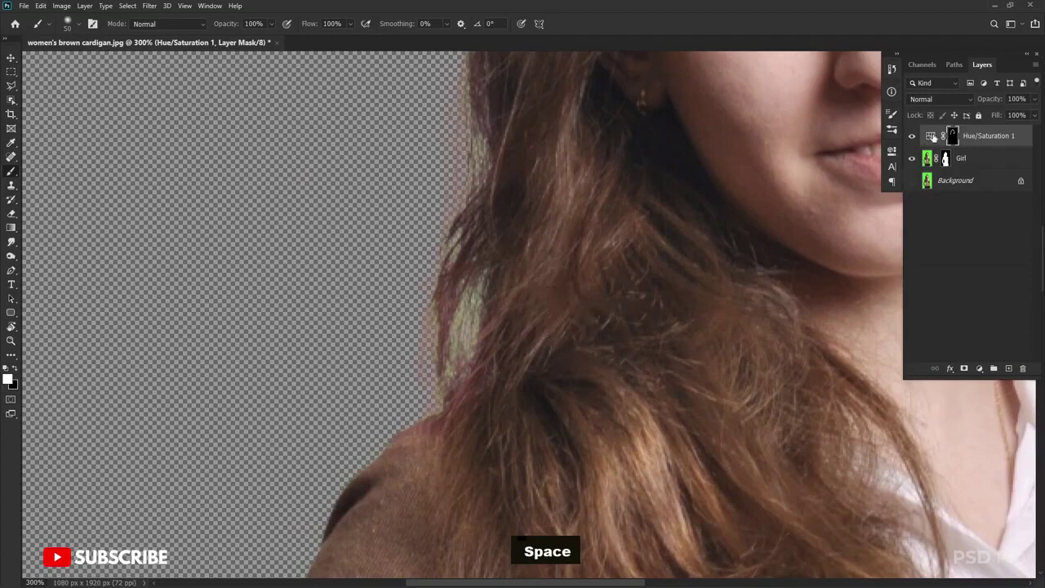
{"action": "double_click", "coordinate": [932, 135]}
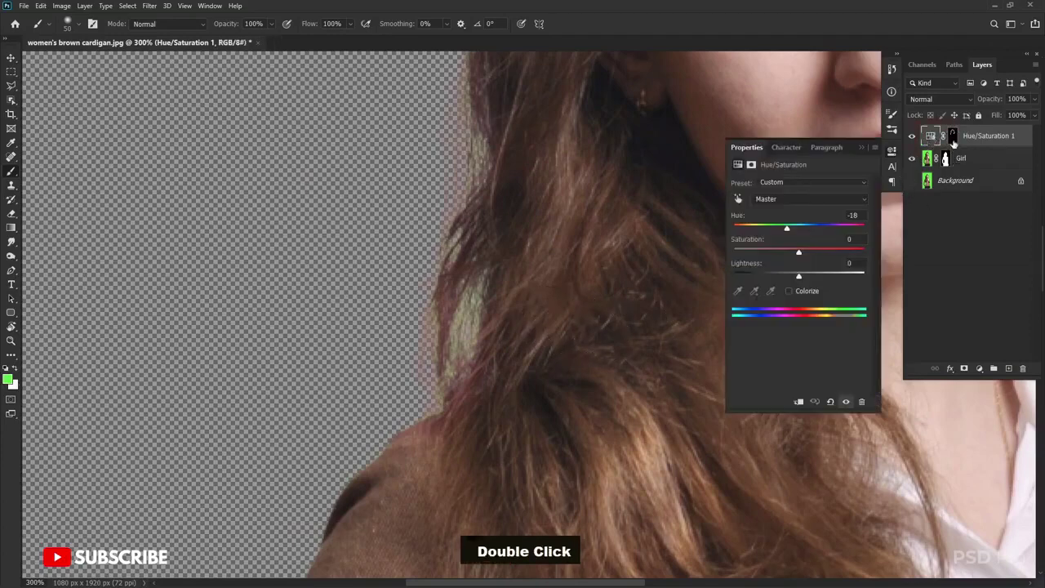
{"action": "left_click", "coordinate": [952, 137]}
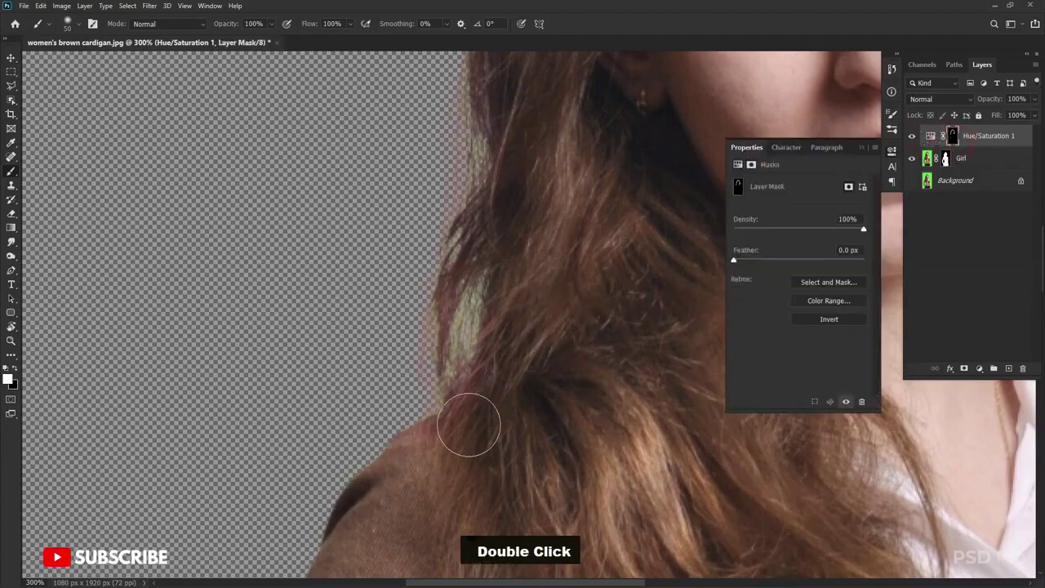
{"action": "left_click", "coordinate": [14, 367]}
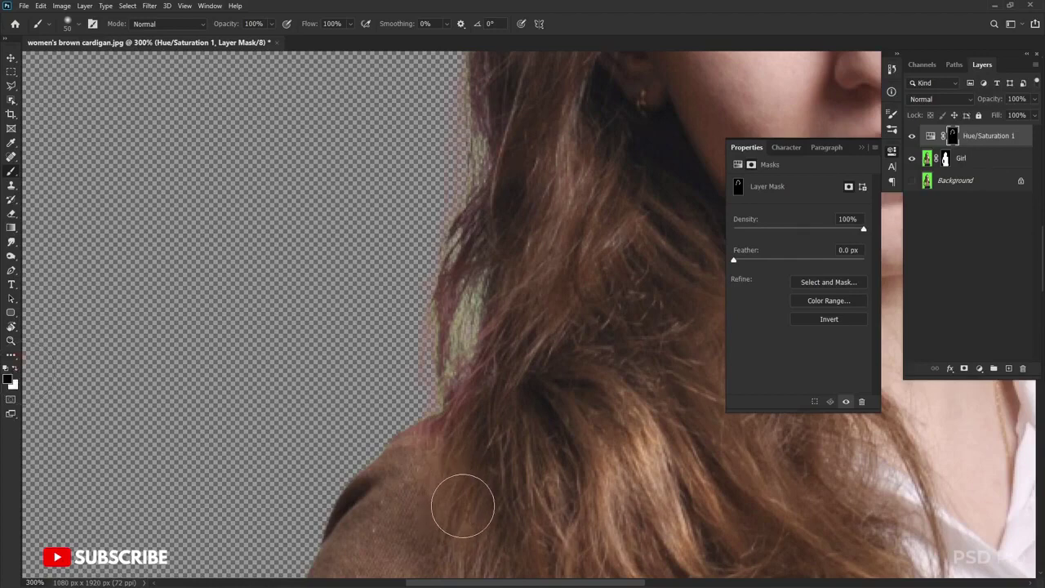
{"action": "key", "text": "bracketleft"}
{"action": "key", "text": "bracketleft"}
{"action": "key", "text": "bracketleft"}
{"action": "key", "text": "bracketleft"}
{"action": "key", "text": "bracketleft"}
{"action": "key", "text": "bracketleft"}
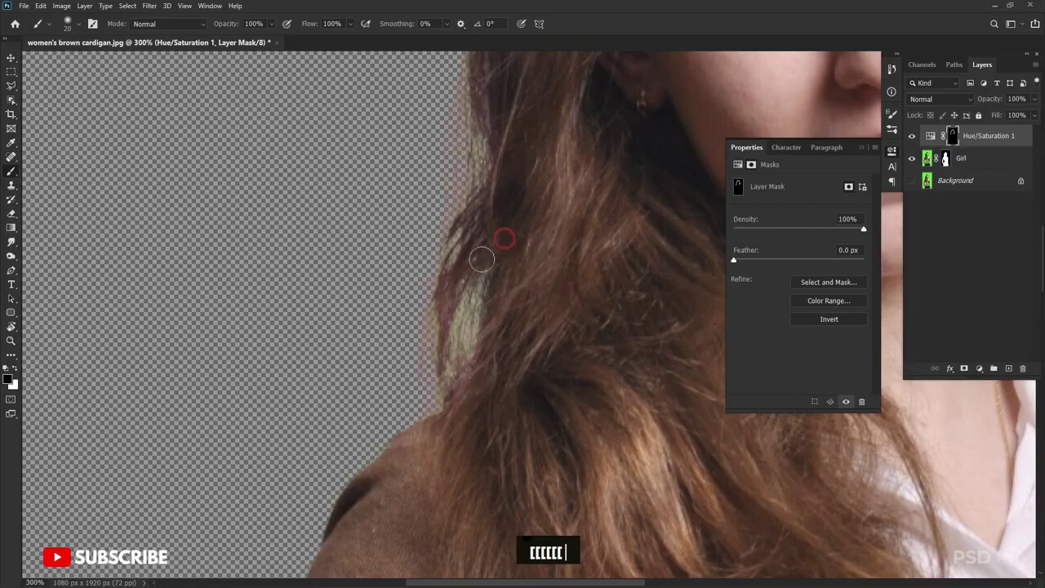
- Switch to white and paint the Hue/Saturation mask over the greenish strands at the outer hair edge below the ear
{"action": "key", "text": "space"}
{"action": "left_click_drag", "start_coordinate": [548, 258], "coordinate": [527, 372]}
{"action": "left_click", "coordinate": [14, 369]}
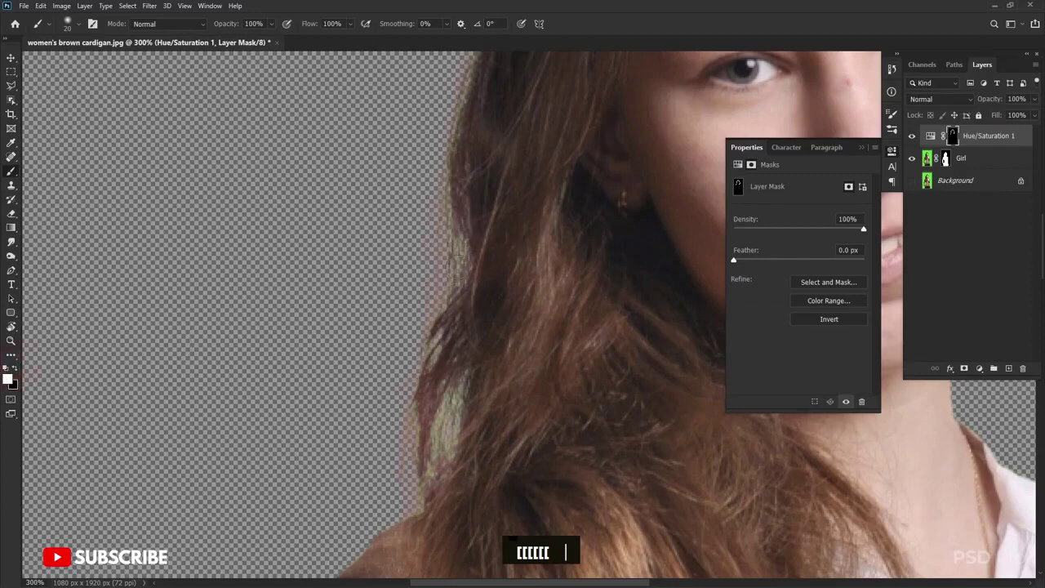
{"action": "double_click", "coordinate": [448, 256]}
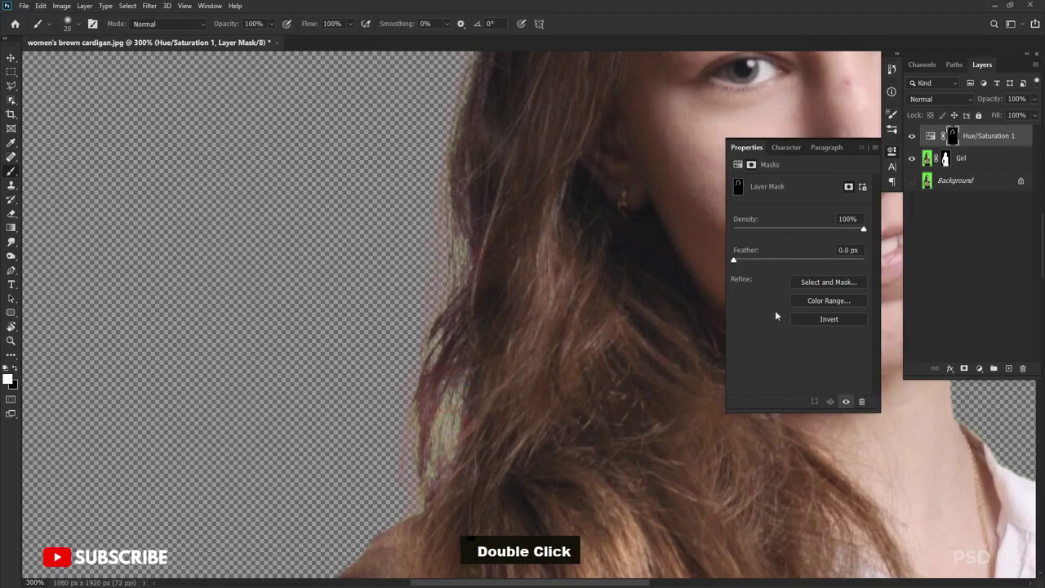
- Readjust the Hue/Saturation layer's Master sliders to remove the magenta tint from the hair edge
{"action": "double_click", "coordinate": [931, 138]}
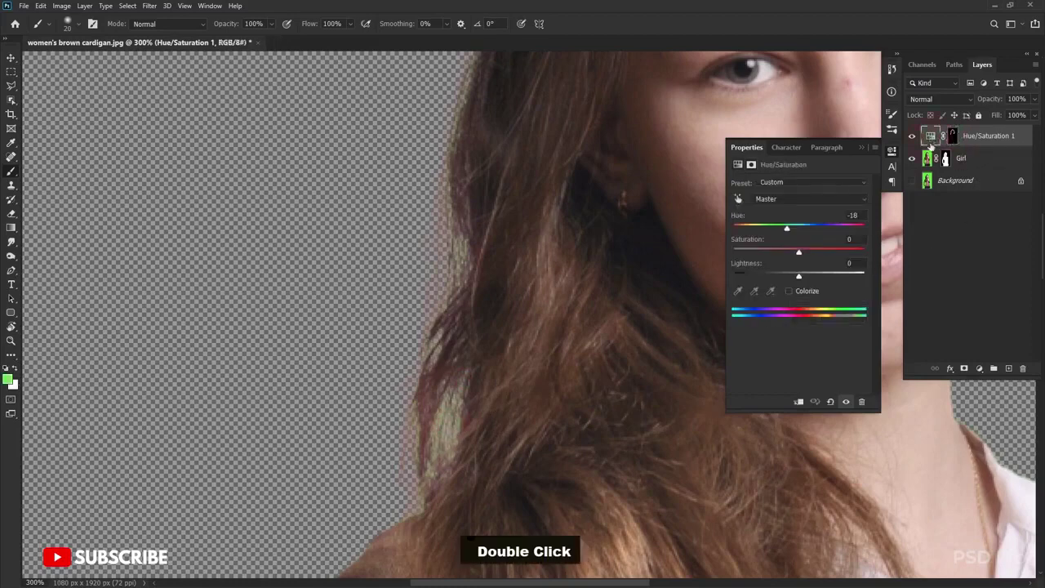
{"action": "left_click_drag", "start_coordinate": [798, 279], "coordinate": [752, 255]}
{"action": "mouse_move", "coordinate": [783, 231]}
{"action": "left_mouse_down"}
{"action": "mouse_move", "coordinate": [743, 231]}
{"action": "mouse_move", "coordinate": [829, 230]}
{"action": "mouse_move", "coordinate": [798, 231]}
{"action": "left_mouse_up"}
{"action": "left_click", "coordinate": [861, 149]}
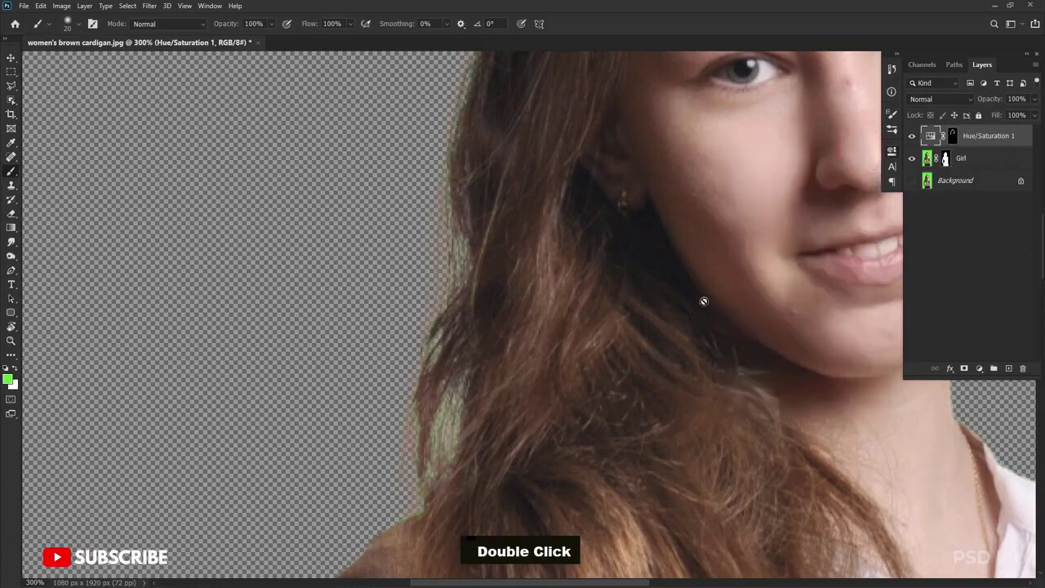
- Show the Girl layer mask by itself and outline the grey hair gap above the shoulder with the Polygonal Lasso
{"action": "left_click", "coordinate": [946, 158]}
{"action": "left_click", "coordinate": [945, 158], "text": "alt"}
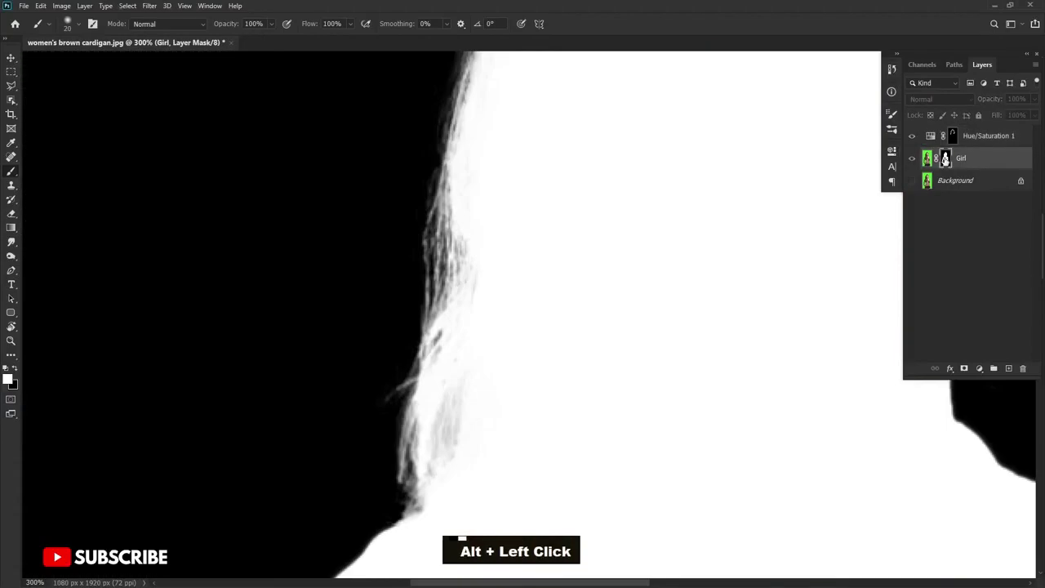
{"action": "left_click", "coordinate": [946, 157], "text": "alt"}
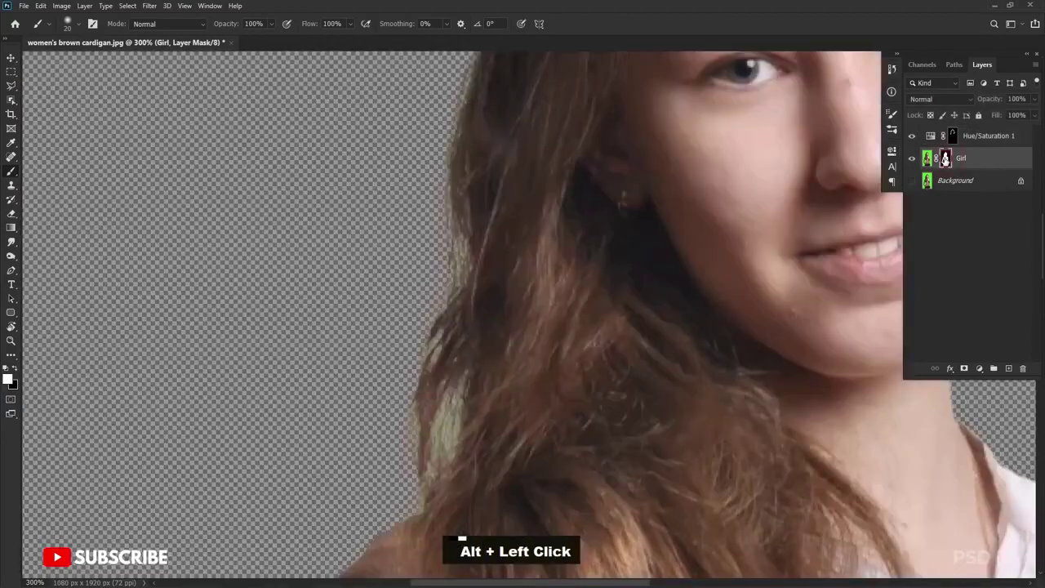
{"action": "left_click", "coordinate": [946, 158], "text": "alt"}
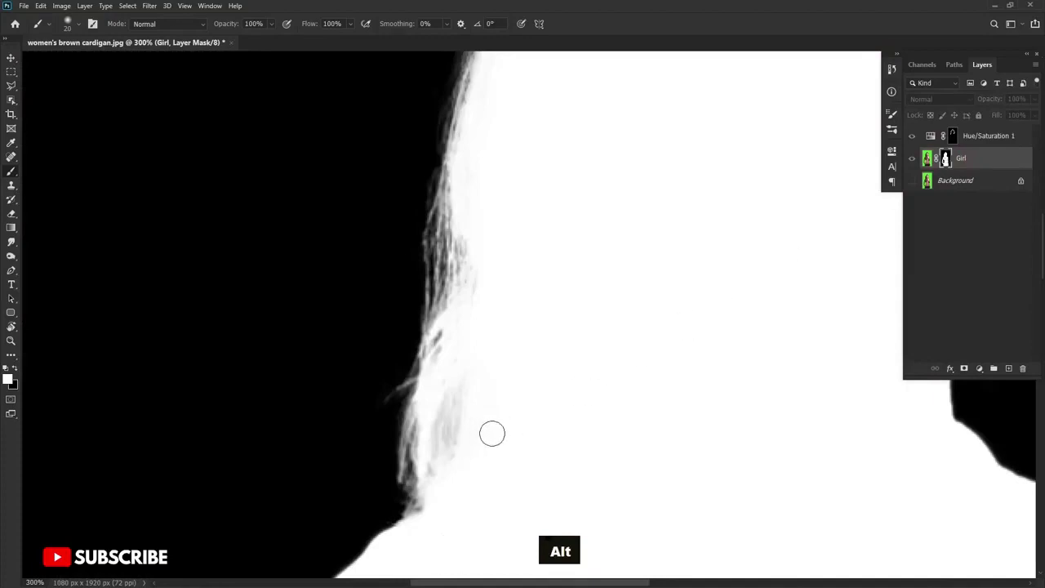
{"action": "key", "text": "l"}
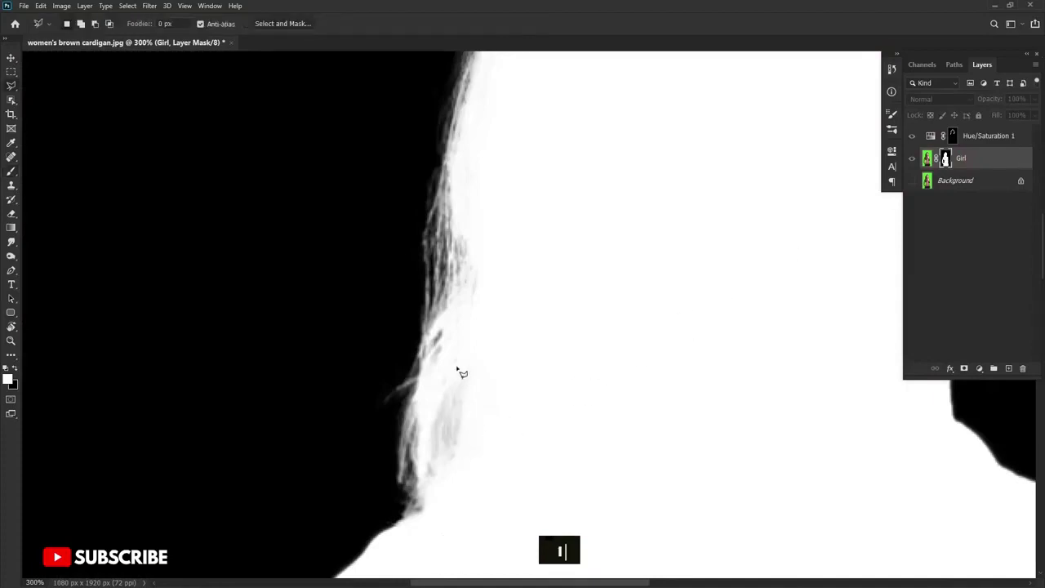
{"action": "left_click", "coordinate": [460, 359]}
{"action": "left_click", "coordinate": [441, 375]}
{"action": "left_click", "coordinate": [423, 407]}
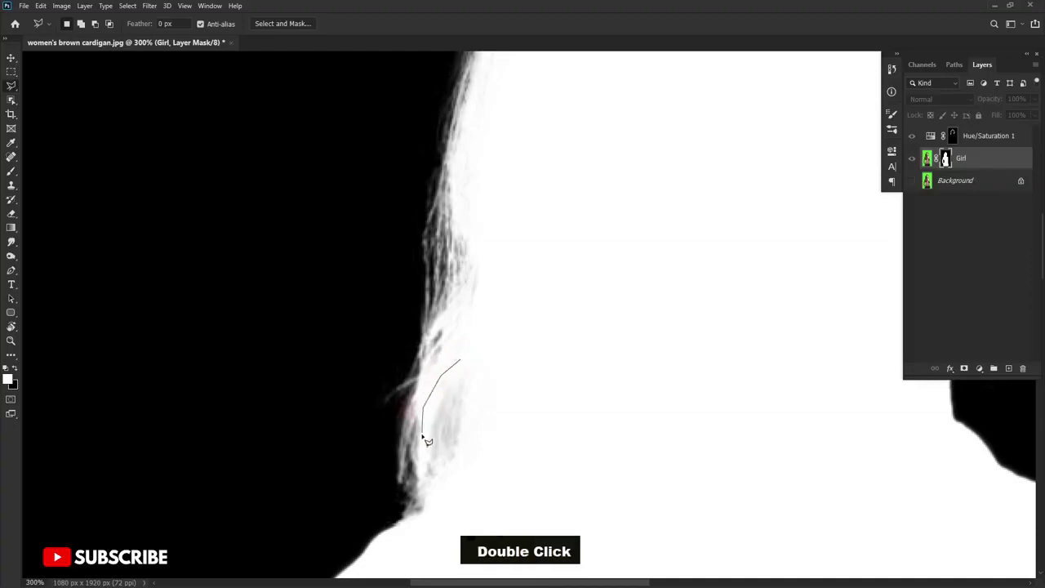
{"action": "left_click", "coordinate": [428, 482]}
{"action": "left_click", "coordinate": [469, 488]}
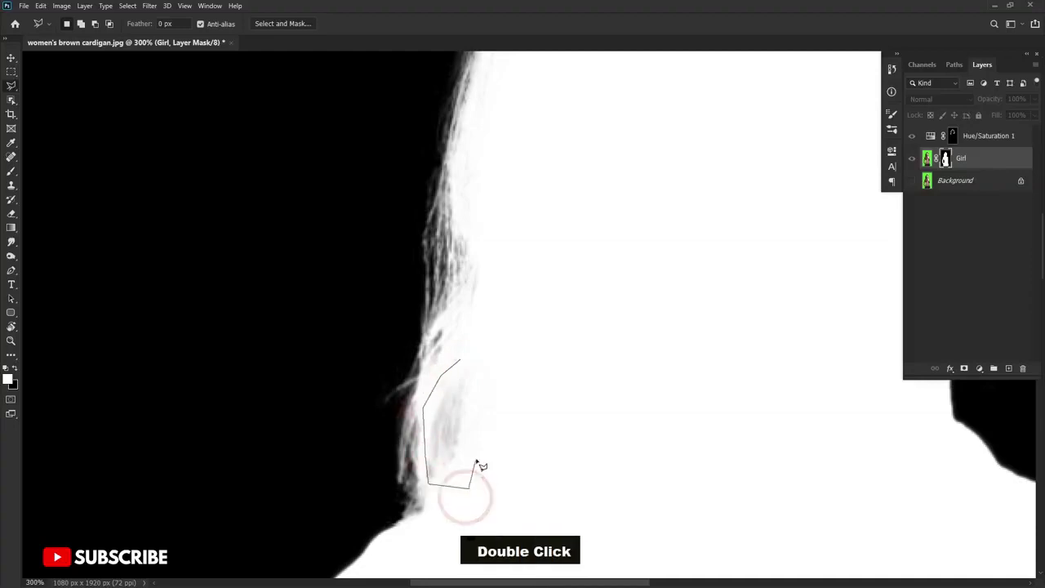
- Feather the hair gap selection by 0.5 pixels
{"action": "right_click", "coordinate": [467, 382]}
{"action": "left_click", "coordinate": [511, 407]}
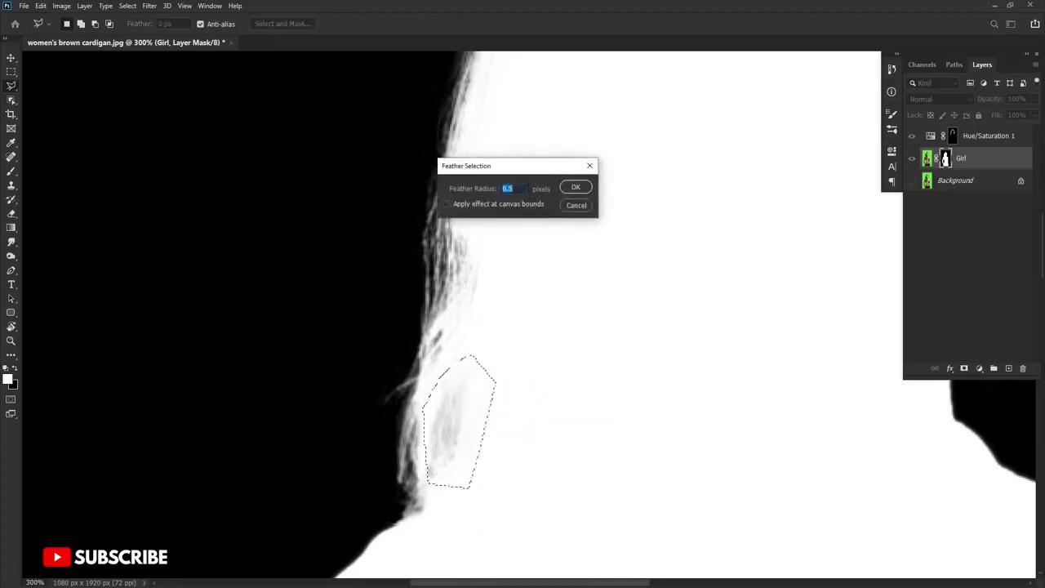
{"action": "key", "text": "Return"}
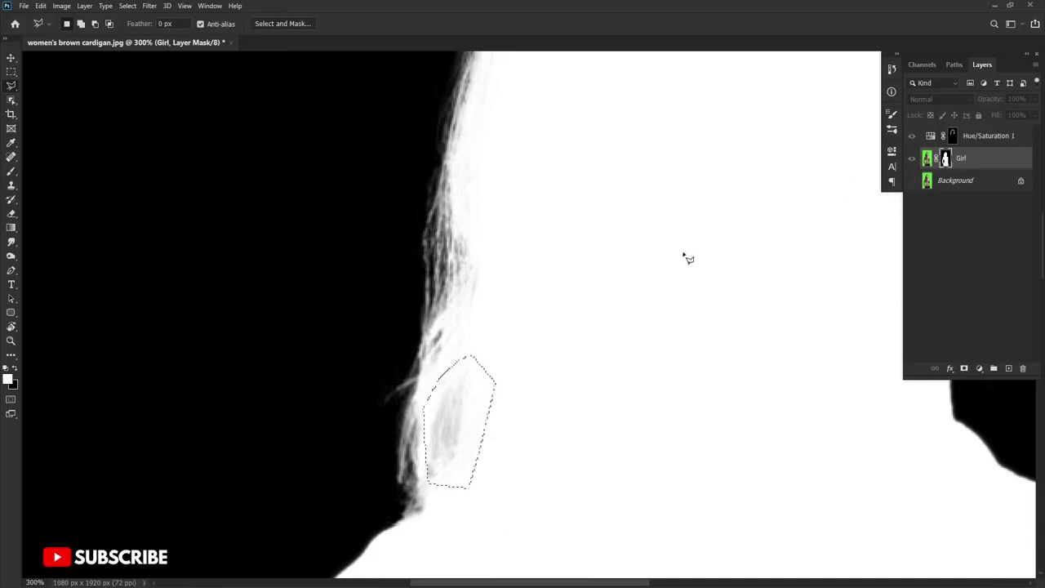
{"action": "key", "text": "ctrl+l"}
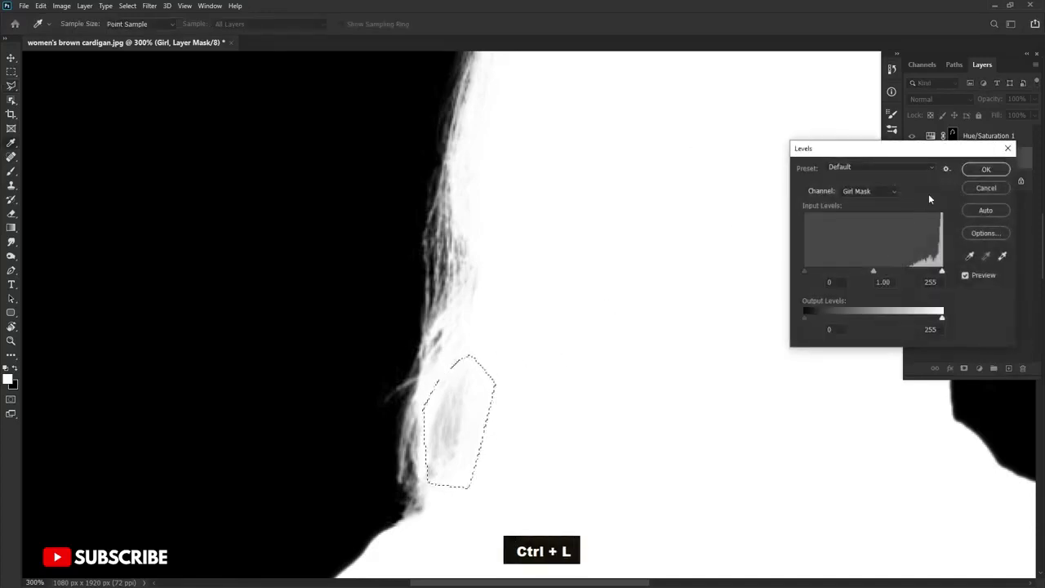
{"action": "left_click_drag", "start_coordinate": [919, 147], "coordinate": [810, 191]}
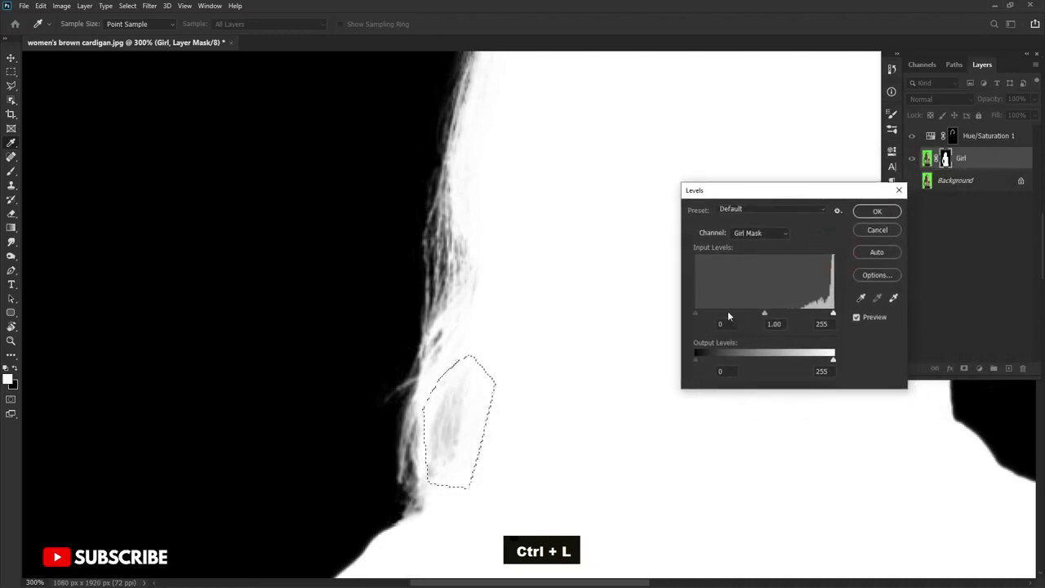
{"action": "left_click_drag", "start_coordinate": [692, 316], "coordinate": [806, 313]}
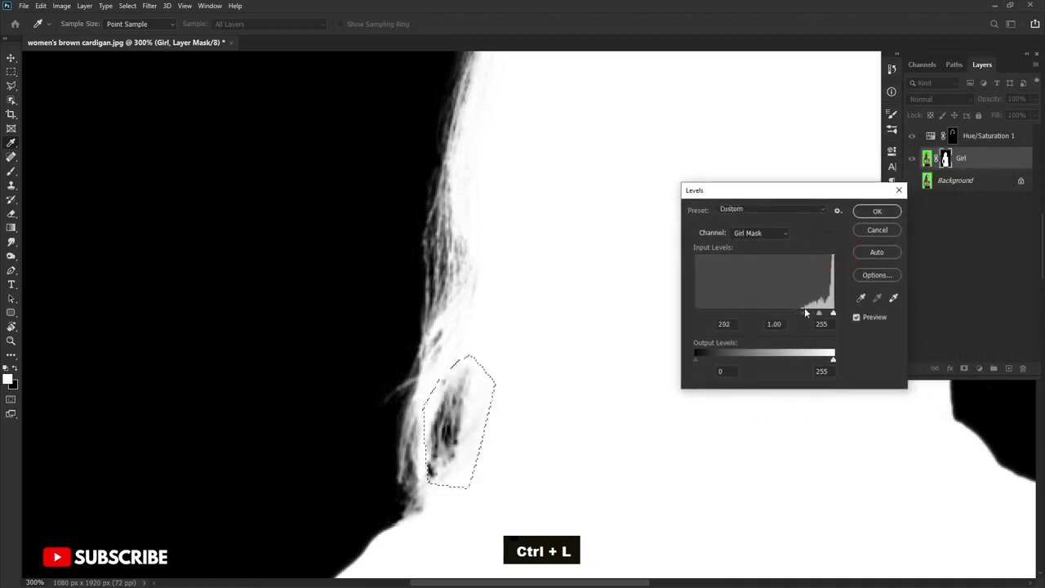
{"action": "left_click", "coordinate": [877, 230]}
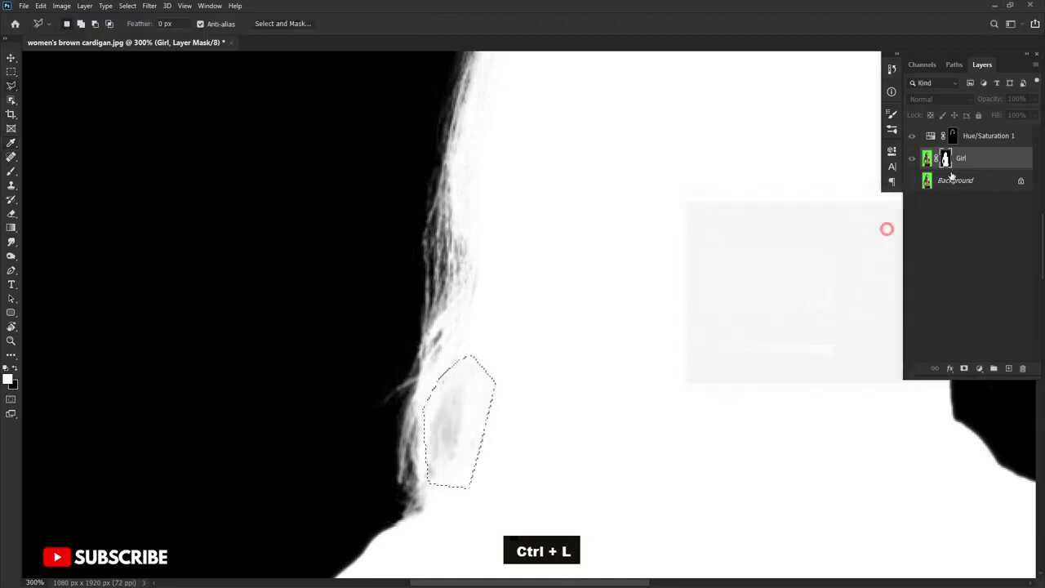
- Return to the image view and darken the selected part of the Girl mask using Levels with a black input of 98
{"action": "left_click", "coordinate": [947, 159], "text": "alt"}
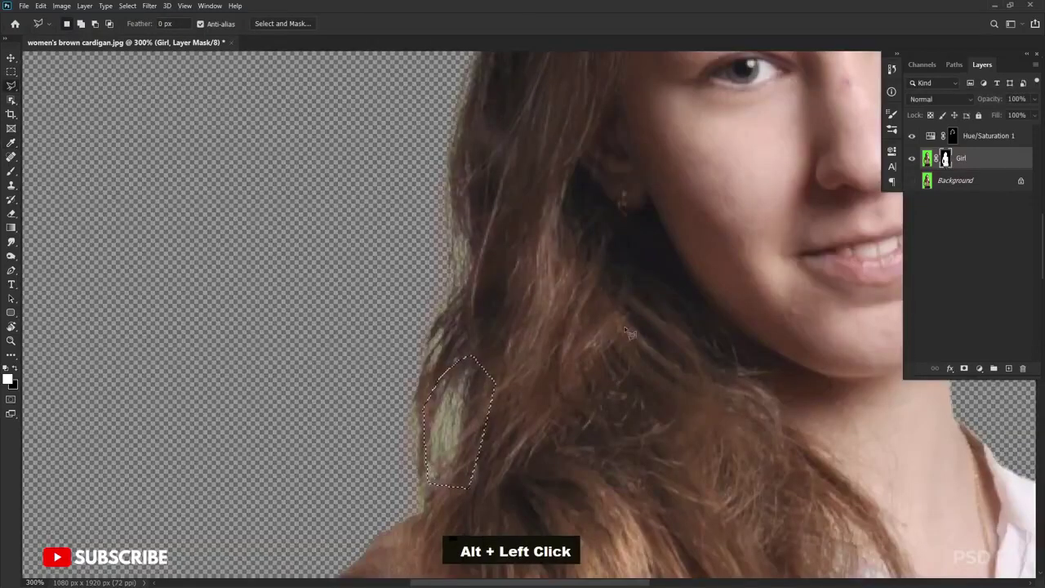
{"action": "key", "text": "ctrl+l"}
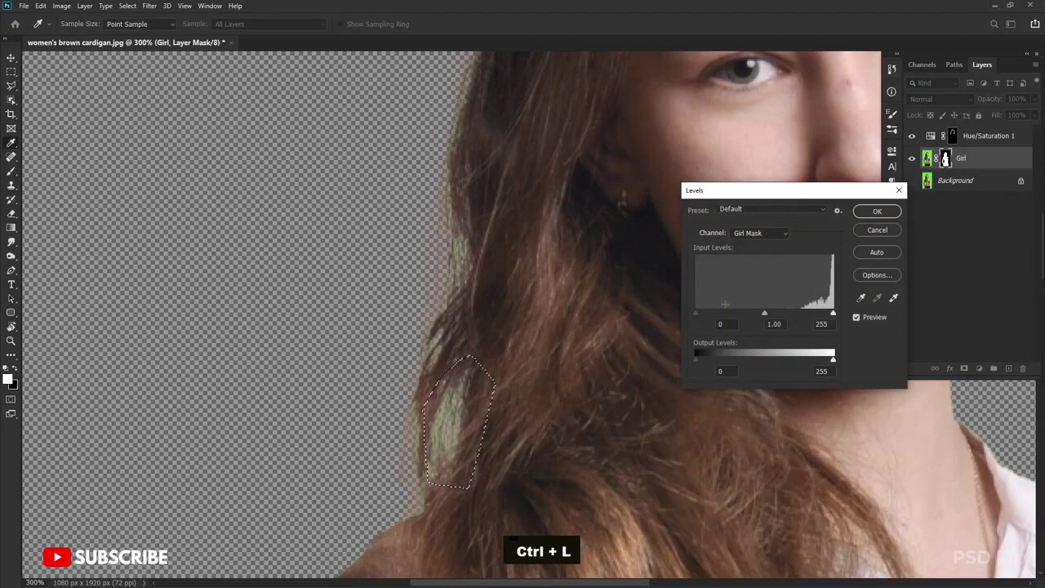
{"action": "mouse_move", "coordinate": [752, 314]}
{"action": "left_mouse_down"}
{"action": "mouse_move", "coordinate": [798, 313]}
{"action": "mouse_move", "coordinate": [748, 315]}
{"action": "left_mouse_up"}
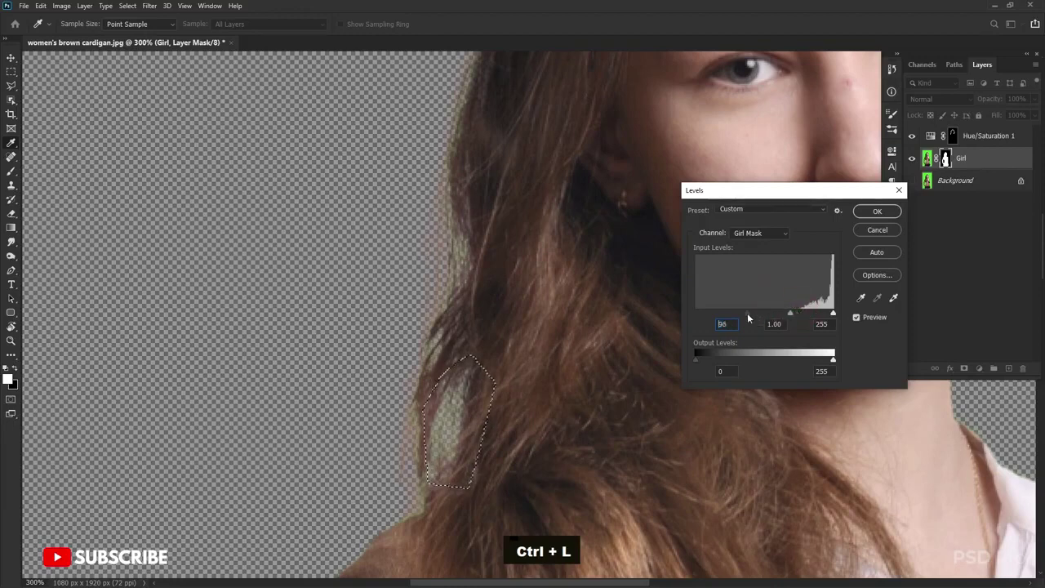
{"action": "left_click", "coordinate": [877, 210]}
- Clear the lasso selection around the hair gap
{"action": "key", "text": "l"}
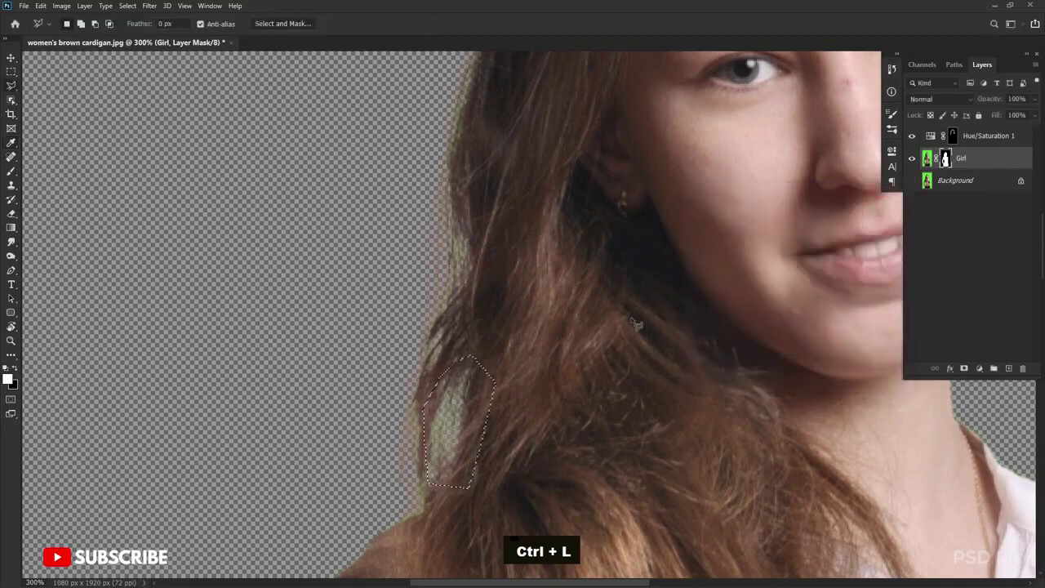
{"action": "left_click", "coordinate": [629, 318]}
{"action": "double_click", "coordinate": [656, 330]}
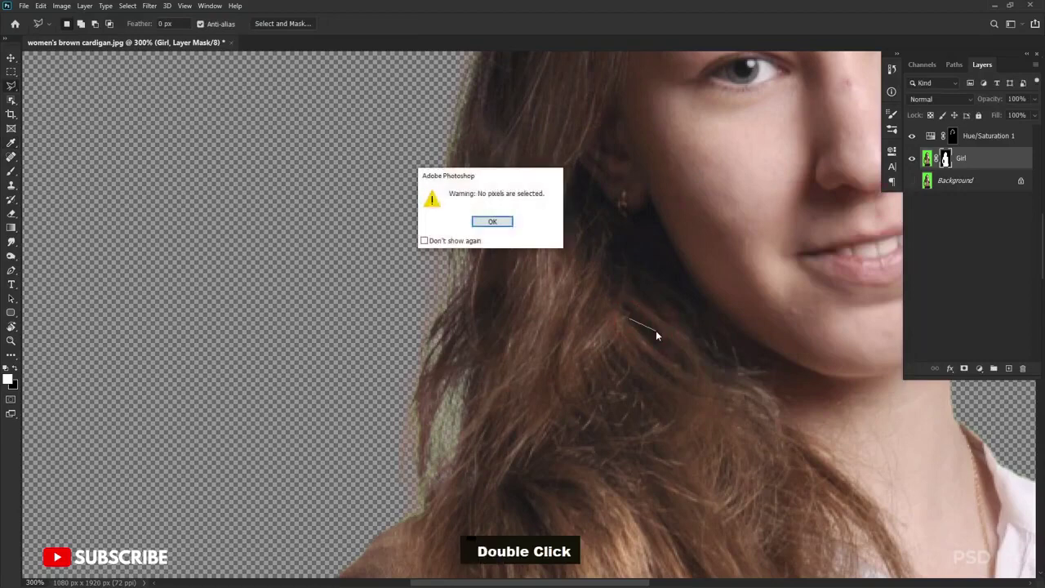
{"action": "left_click", "coordinate": [492, 221]}
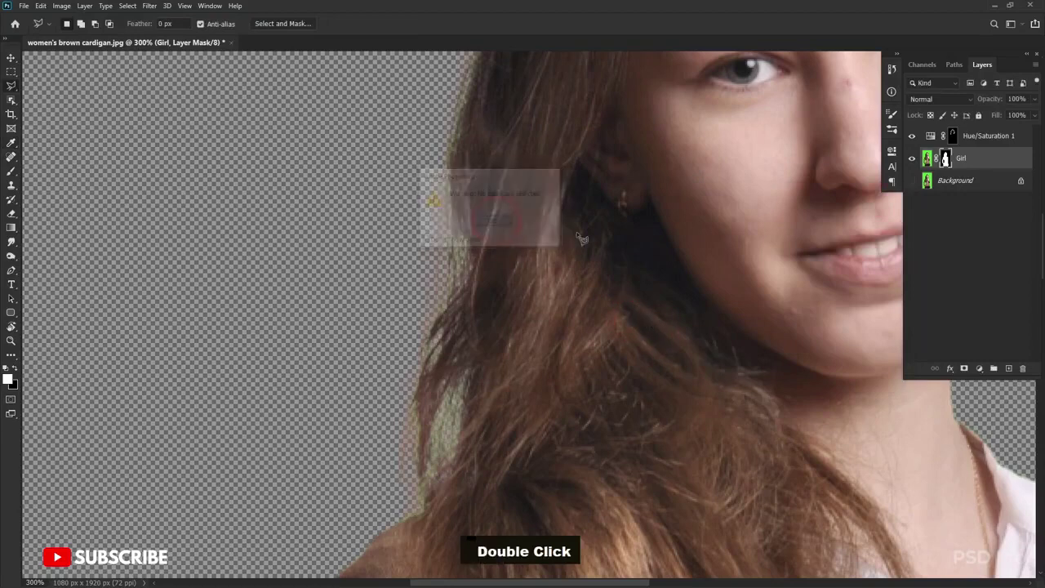
- Show the Girl layer mask by itself and outline the remaining grey hair gap above the shoulder with the Polygonal Lasso
{"action": "left_click", "coordinate": [945, 160], "text": "alt"}
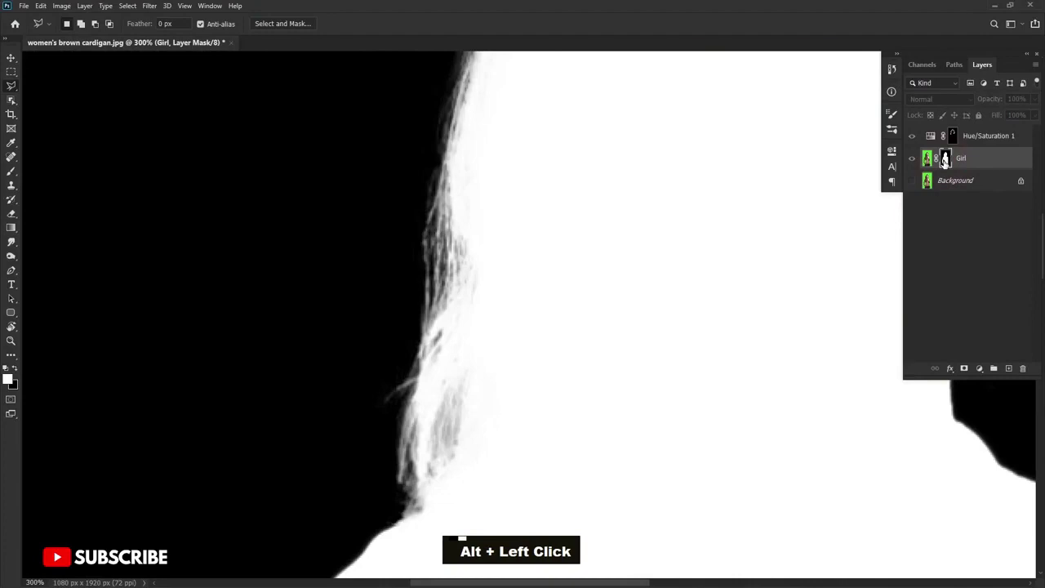
{"action": "left_click", "coordinate": [945, 160], "text": "alt"}
{"action": "left_click", "coordinate": [944, 160], "text": "alt"}
{"action": "left_click", "coordinate": [433, 394]}
{"action": "left_click", "coordinate": [425, 480]}
{"action": "left_click", "coordinate": [463, 490]}
{"action": "left_click", "coordinate": [484, 347]}
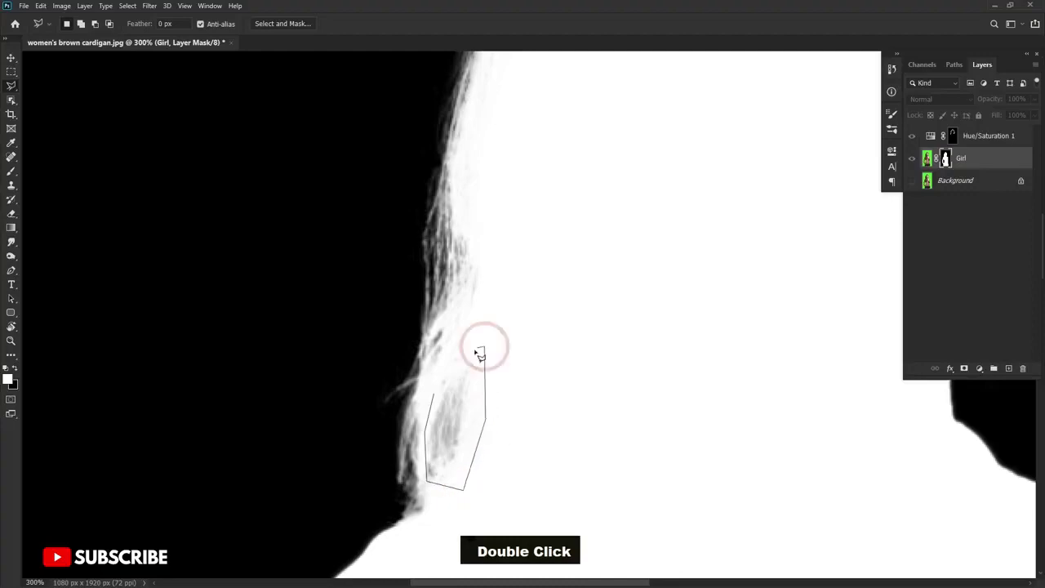
{"action": "double_click", "coordinate": [461, 359]}
- Back in the image view, darken the selected mask area using Levels with a black input of 141 and deselect it
{"action": "left_click", "coordinate": [945, 160], "text": "alt"}
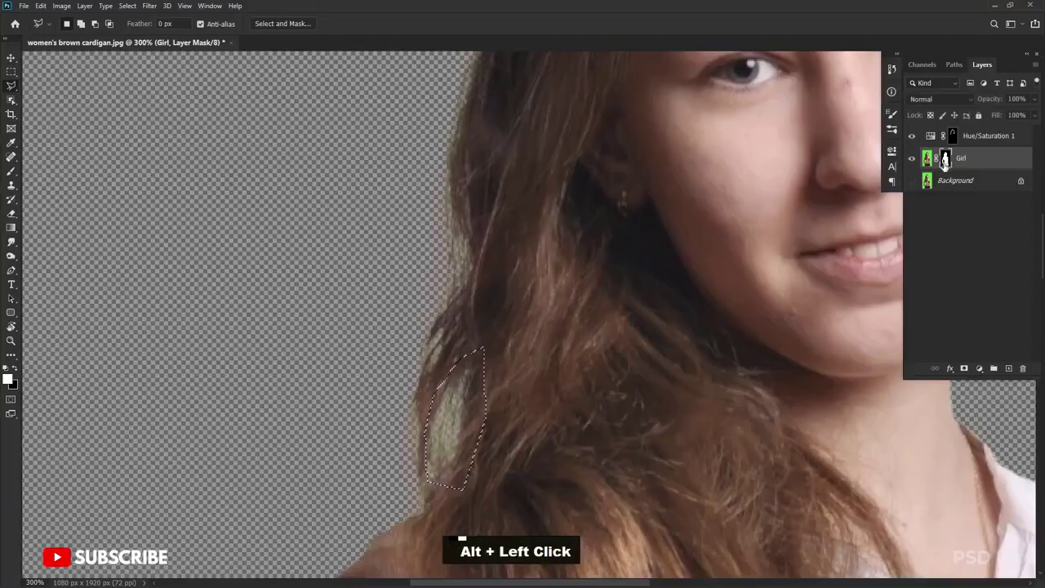
{"action": "key", "text": "ctrl+l"}
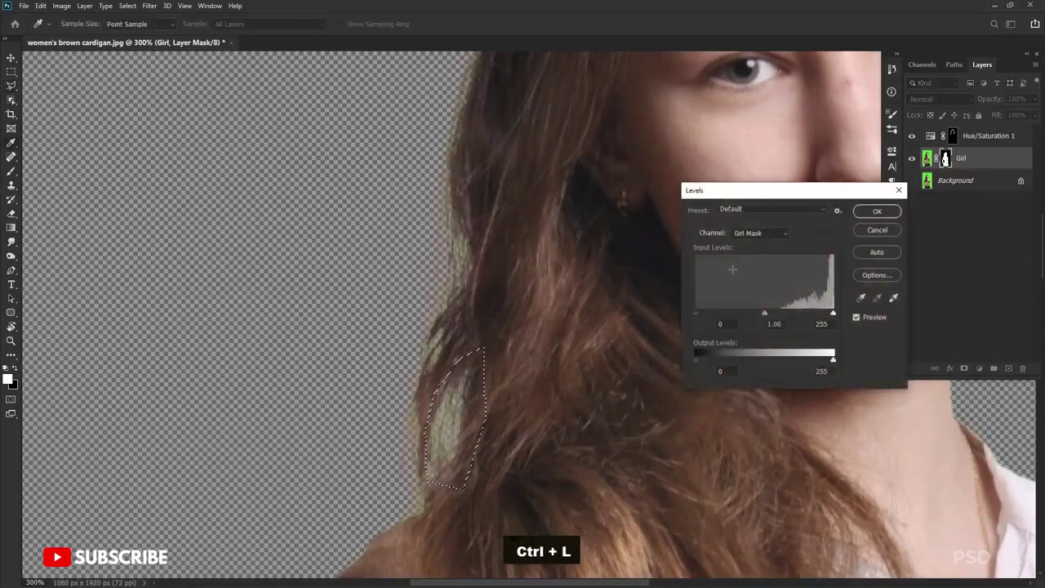
{"action": "left_click_drag", "start_coordinate": [696, 314], "coordinate": [710, 315]}
{"action": "left_click_drag", "start_coordinate": [763, 309], "coordinate": [771, 307]}
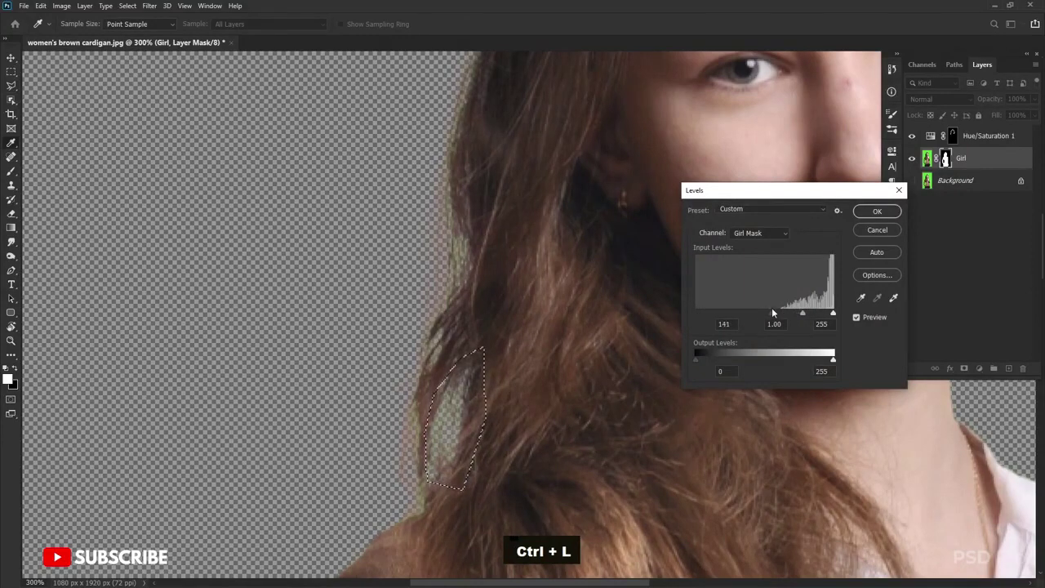
{"action": "left_click", "coordinate": [875, 214]}
{"action": "key", "text": "ctrl+d"}
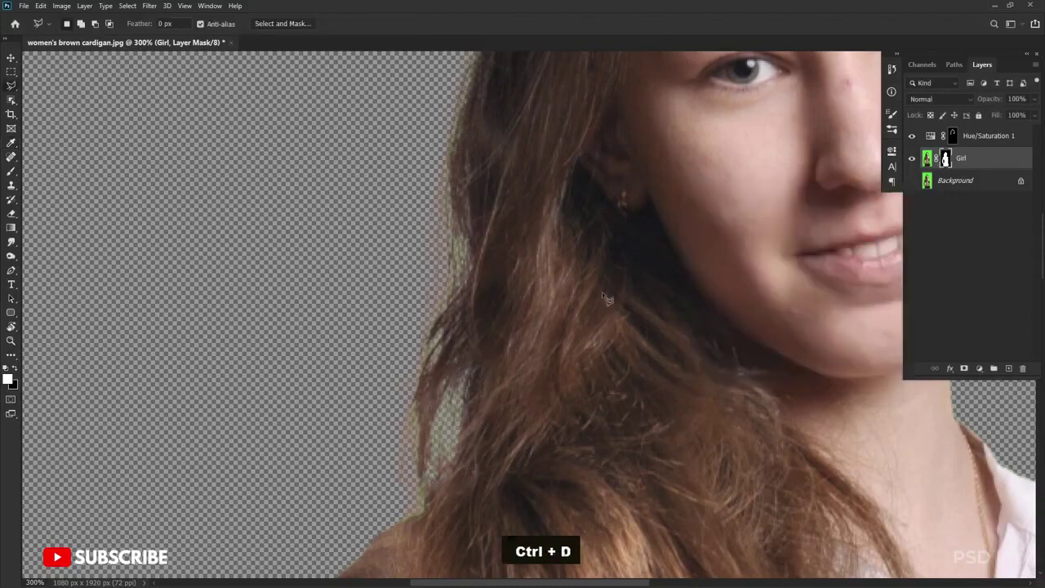
- Add a new empty layer above the Girl layer and clip it to Girl
{"action": "left_click", "coordinate": [11, 71]}
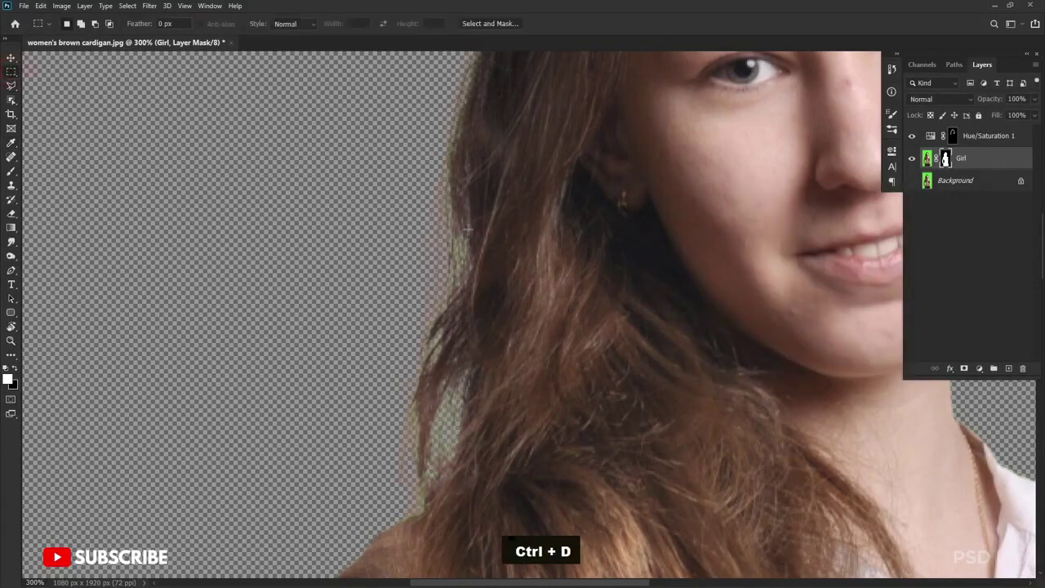
{"action": "key", "text": "space"}
{"action": "left_click_drag", "start_coordinate": [471, 250], "coordinate": [479, 294]}
{"action": "left_click", "coordinate": [927, 160]}
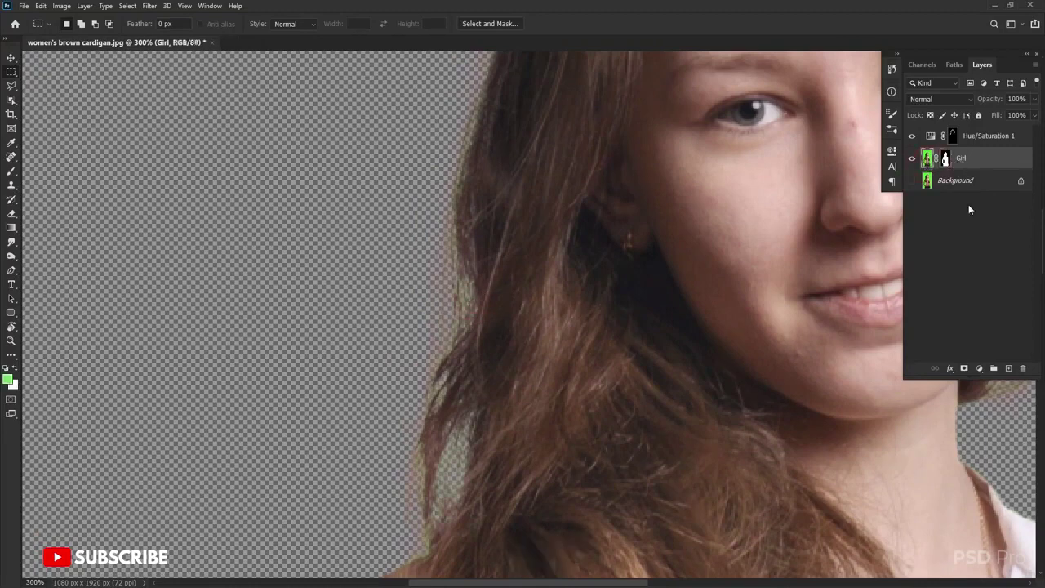
{"action": "left_click", "coordinate": [1009, 369]}
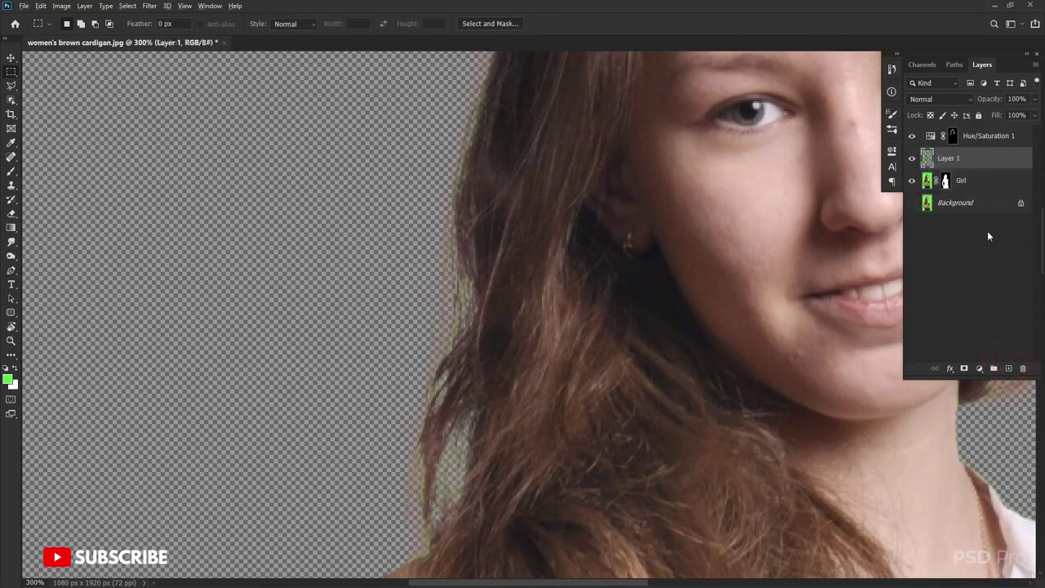
{"action": "left_click", "coordinate": [973, 166], "text": "alt"}
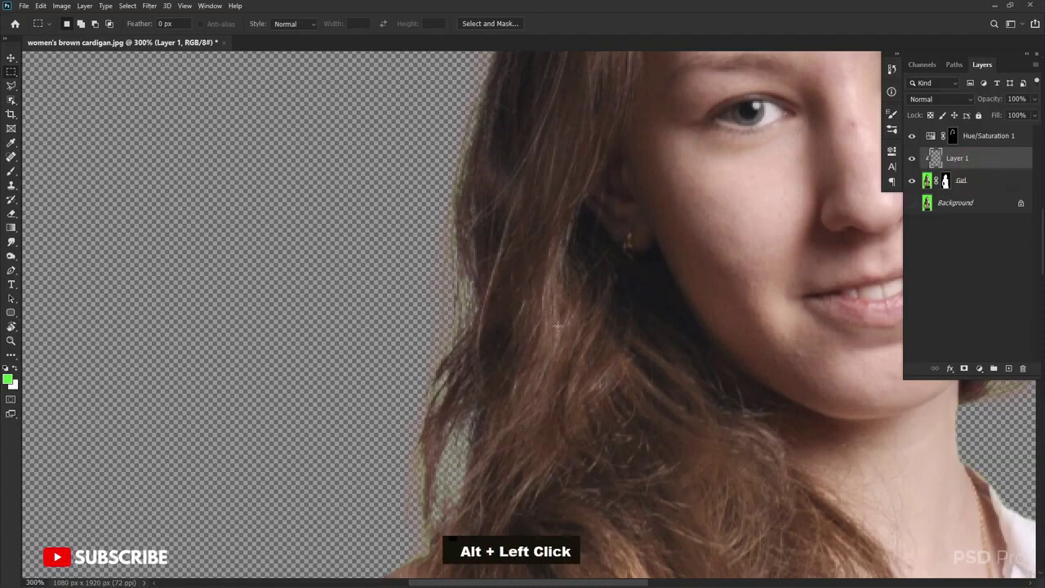
- Choose the Clone Stamp with a 25-pixel brush and try to clone brown hair over the green fringe beside the earring
{"action": "key", "text": "s"}
{"action": "key", "text": "bracketright"}
{"action": "key", "text": "bracketright"}
{"action": "key", "text": "bracketright"}
{"action": "key", "text": "bracketright"}
{"action": "key", "text": "bracketright"}
{"action": "key", "text": "bracketright"}
{"action": "key", "text": "bracketright"}
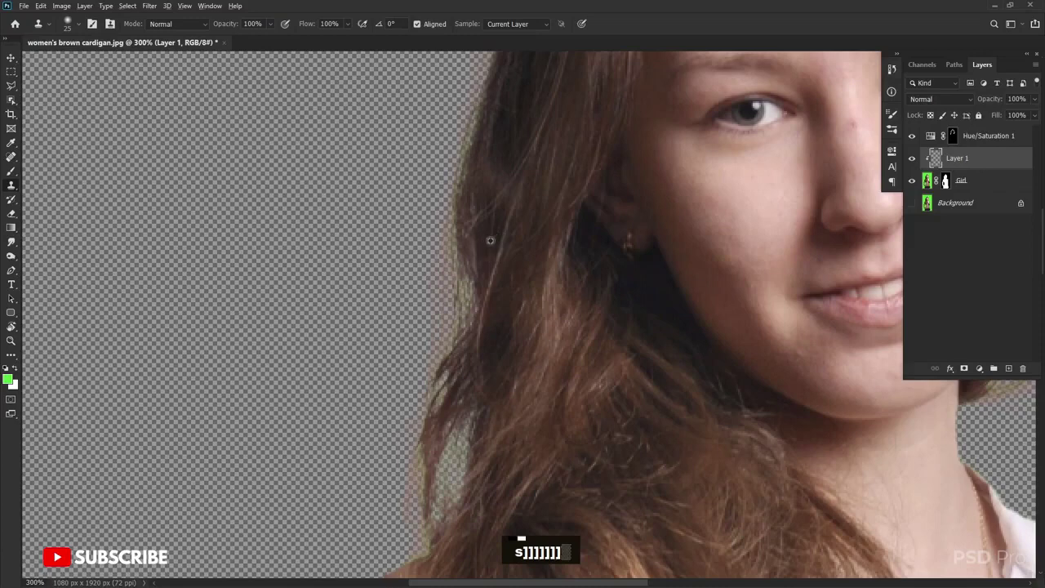
{"action": "left_click", "coordinate": [479, 235], "text": "alt"}
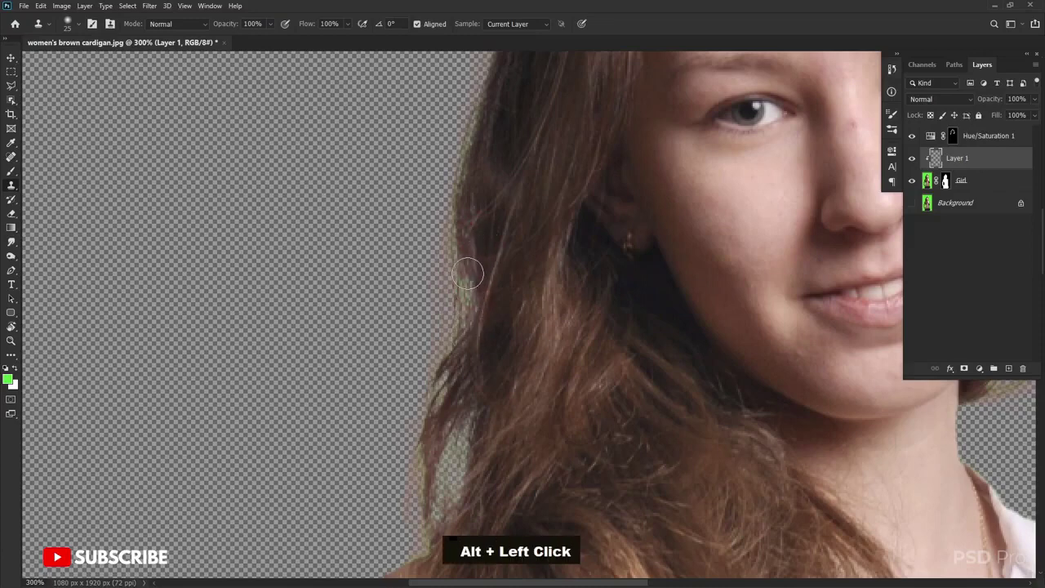
{"action": "left_click", "coordinate": [461, 218], "text": "alt"}
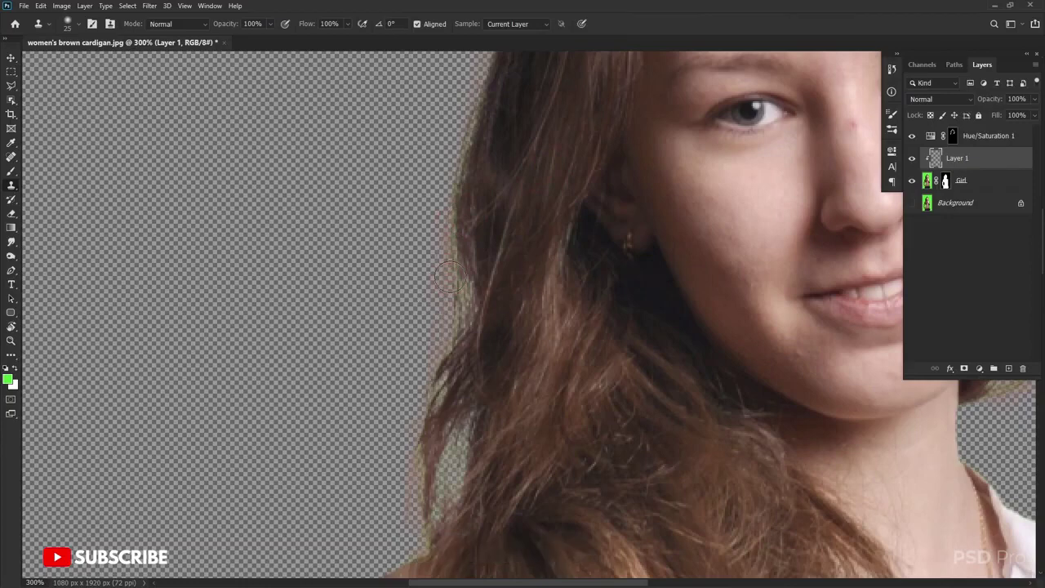
- Release Layer 1 from its clipping and toggle the visibility of the other layers to check it alone
{"action": "right_click", "coordinate": [10, 187]}
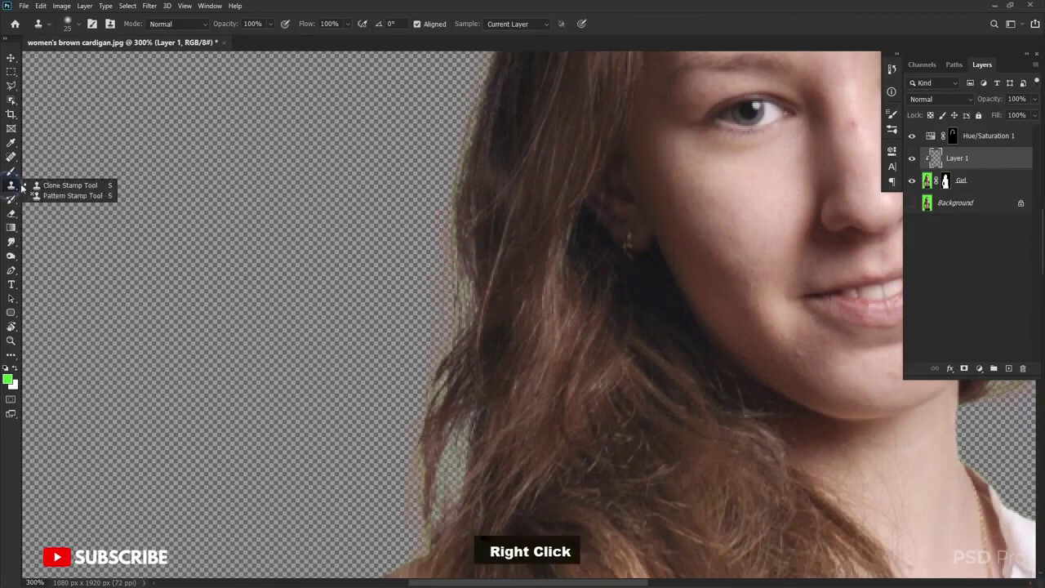
{"action": "left_click", "coordinate": [86, 181]}
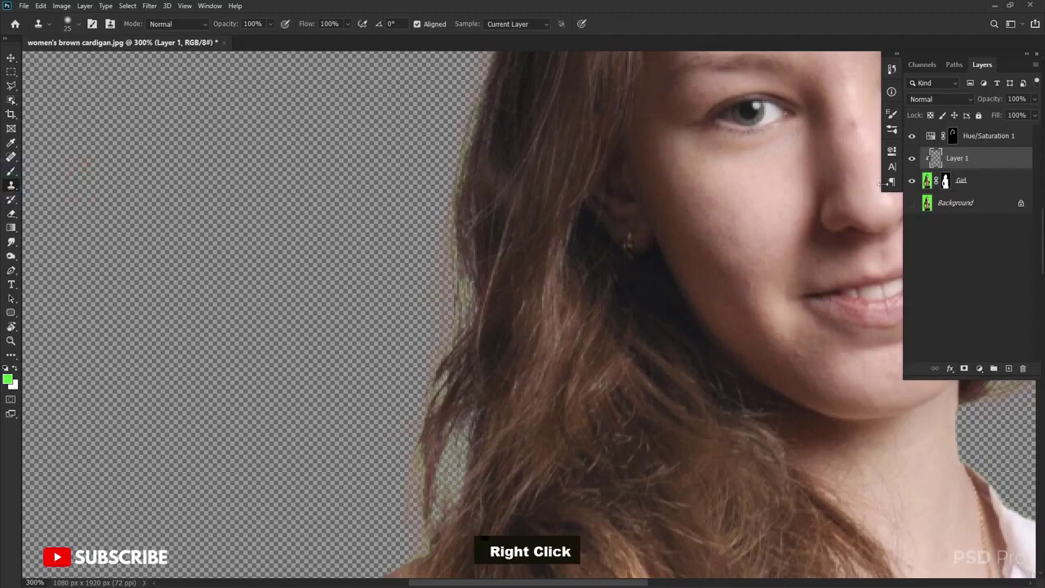
{"action": "key", "text": "alt"}
{"action": "left_click", "coordinate": [979, 166], "text": "alt"}
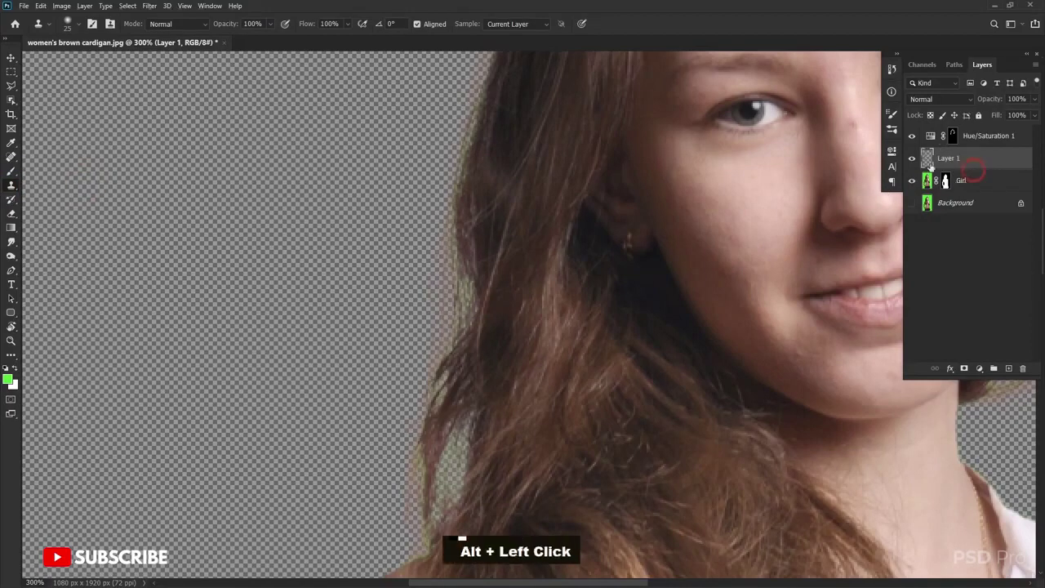
{"action": "left_click", "coordinate": [912, 160], "text": "alt"}
{"action": "left_click", "coordinate": [912, 160], "text": "alt"}
- Clip Layer 1 to Girl again and clone dark hair over the green outer edge with sampling set to All Layers
{"action": "left_click", "coordinate": [514, 25]}
{"action": "left_click", "coordinate": [508, 50]}
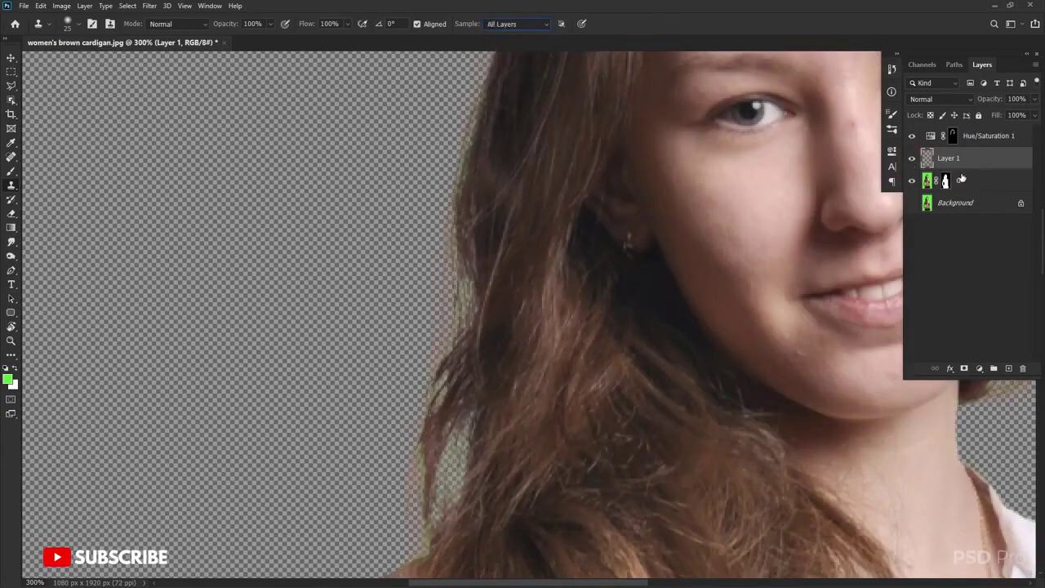
{"action": "left_click", "coordinate": [969, 172], "text": "alt"}
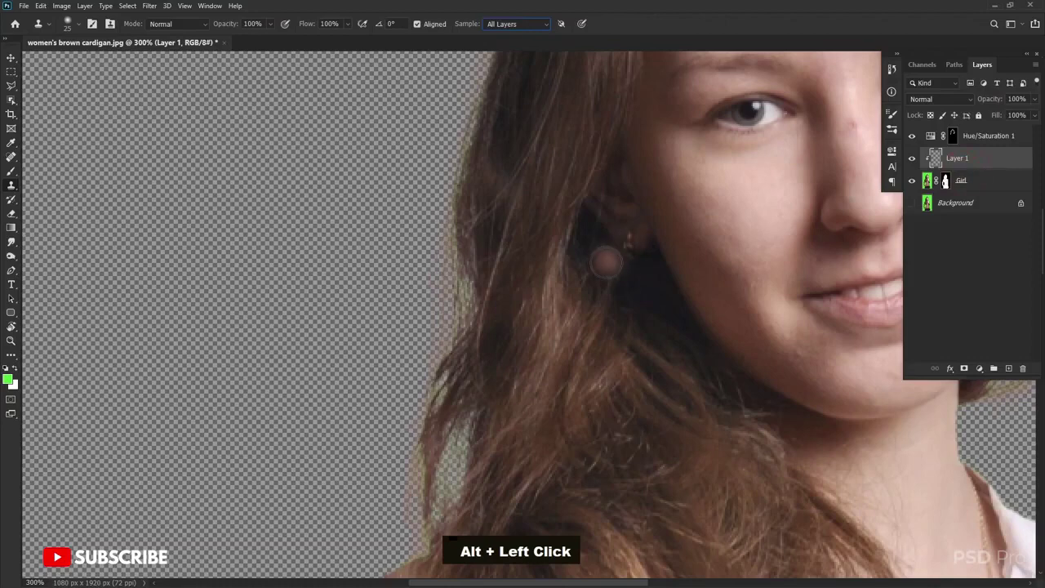
{"action": "left_click", "coordinate": [500, 220], "text": "alt"}
{"action": "mouse_move", "coordinate": [469, 277]}
{"action": "left_mouse_down"}
{"action": "mouse_move", "coordinate": [456, 352]}
{"action": "mouse_move", "coordinate": [472, 208]}
{"action": "left_mouse_up"}
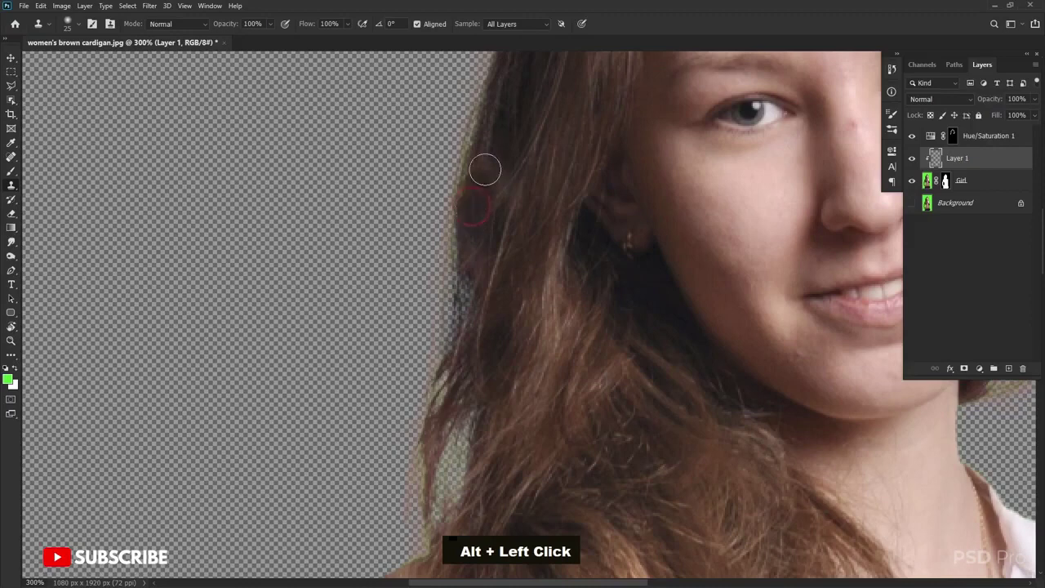
- Set Clone Stamp sampling to Current & Below and replace Layer 1 with a fresh empty layer clipped to Girl
{"action": "left_click", "coordinate": [515, 24]}
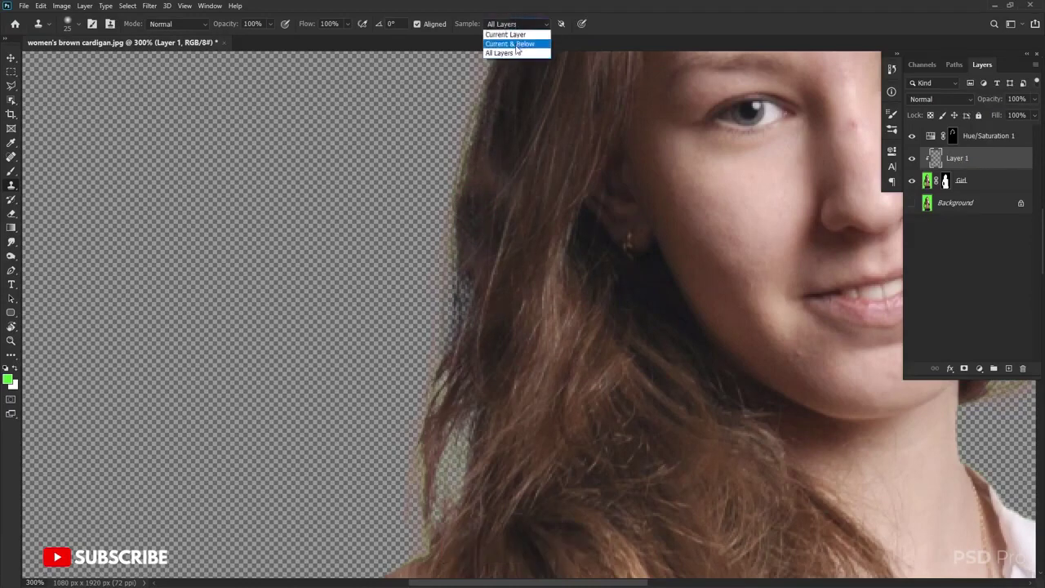
{"action": "left_click", "coordinate": [515, 43]}
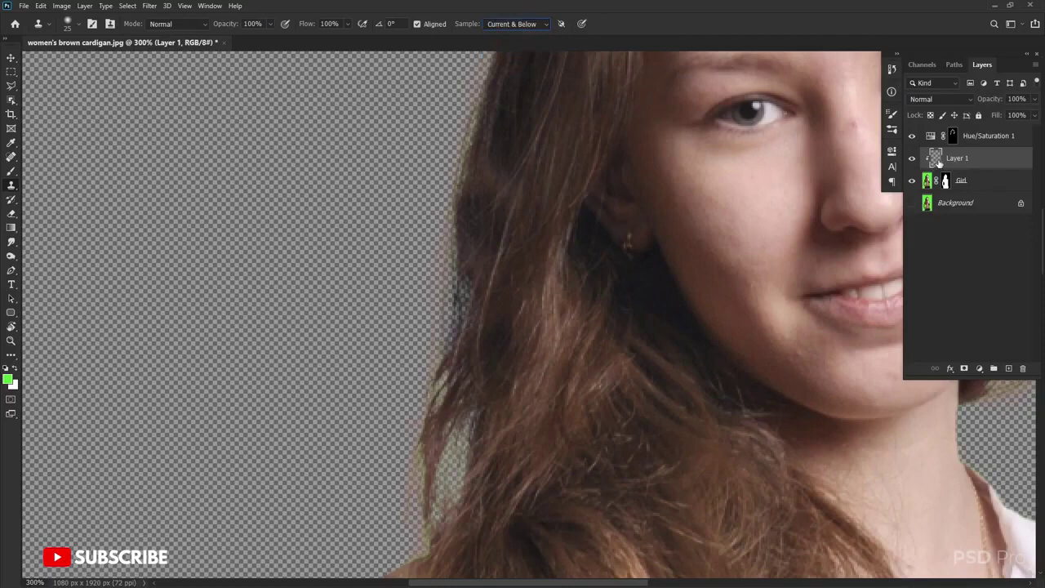
{"action": "left_click_drag", "start_coordinate": [974, 164], "coordinate": [1021, 368]}
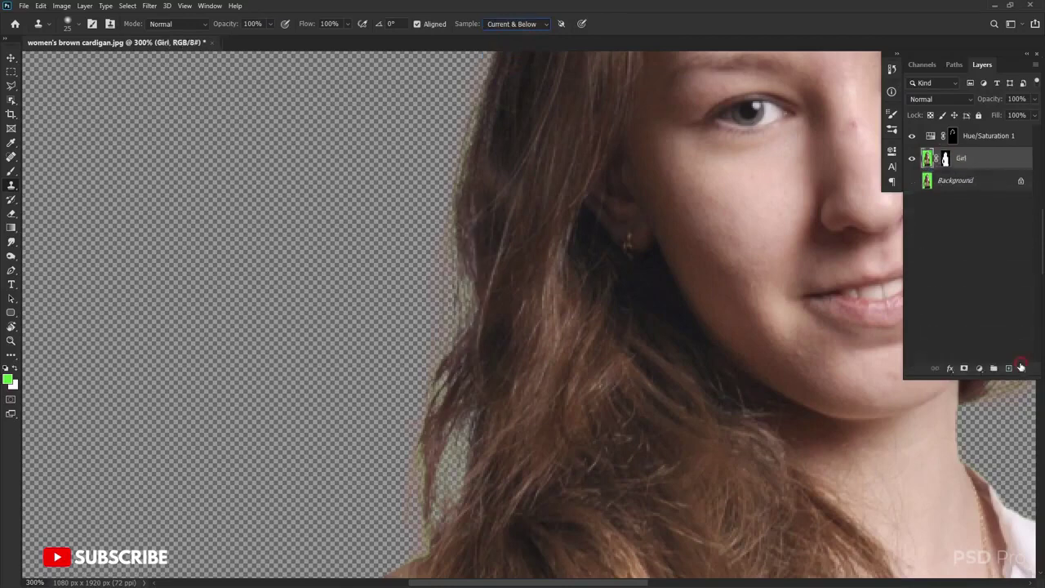
{"action": "left_click", "coordinate": [1009, 368]}
{"action": "left_click", "coordinate": [962, 170], "text": "alt"}
- Clone clean dark hair along the outer hair edge on the earring side, from beside the ear up toward the crown
{"action": "left_click", "coordinate": [503, 122], "text": "alt"}
{"action": "left_click_drag", "start_coordinate": [470, 146], "coordinate": [470, 253]}
{"action": "left_click_drag", "start_coordinate": [522, 175], "coordinate": [511, 306]}
{"action": "left_click", "coordinate": [500, 199], "text": "alt"}
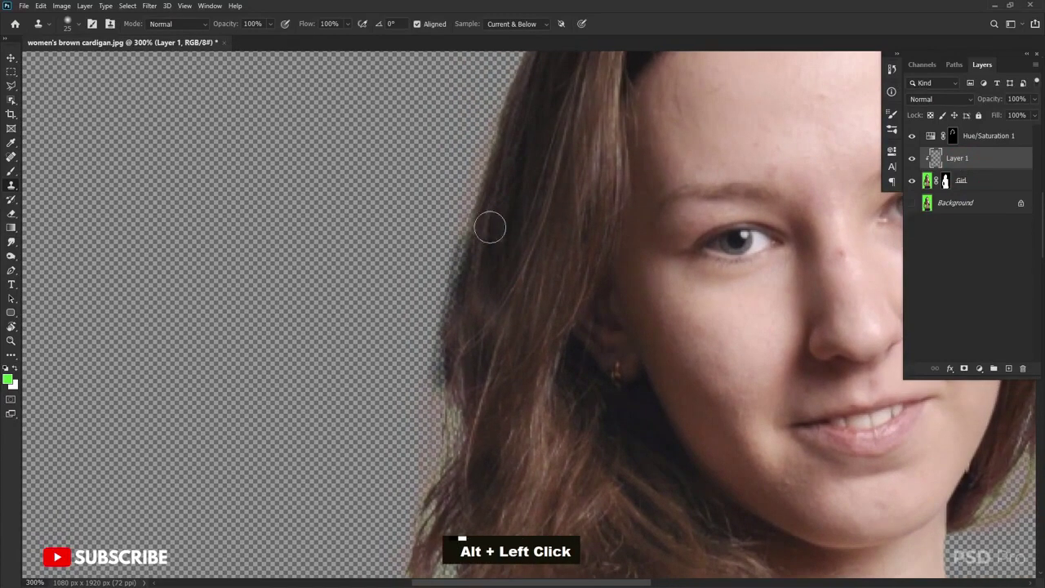
{"action": "mouse_move", "coordinate": [474, 232]}
{"action": "left_mouse_down"}
{"action": "mouse_move", "coordinate": [515, 133]}
{"action": "mouse_move", "coordinate": [527, 167]}
{"action": "mouse_move", "coordinate": [486, 315]}
{"action": "left_mouse_up"}
{"action": "left_click", "coordinate": [500, 252], "text": "alt"}
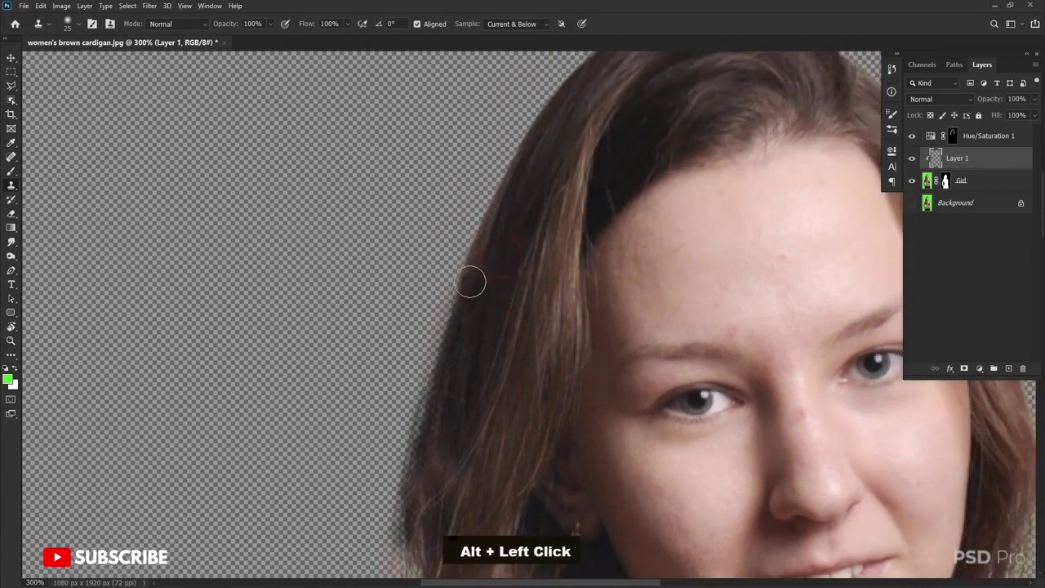
{"action": "left_click", "coordinate": [476, 266], "text": "alt"}
{"action": "left_click_drag", "start_coordinate": [475, 269], "coordinate": [454, 376]}
- Clone clean hair over the green fringe along the opposite side of the head, beside the forehead and temple
{"action": "mouse_move", "coordinate": [512, 350]}
{"action": "left_mouse_down"}
{"action": "mouse_move", "coordinate": [449, 422]}
{"action": "mouse_move", "coordinate": [427, 385]}
{"action": "mouse_move", "coordinate": [364, 354]}
{"action": "mouse_move", "coordinate": [482, 330]}
{"action": "mouse_move", "coordinate": [355, 252]}
{"action": "mouse_move", "coordinate": [476, 327]}
{"action": "mouse_move", "coordinate": [495, 294]}
{"action": "left_mouse_up"}
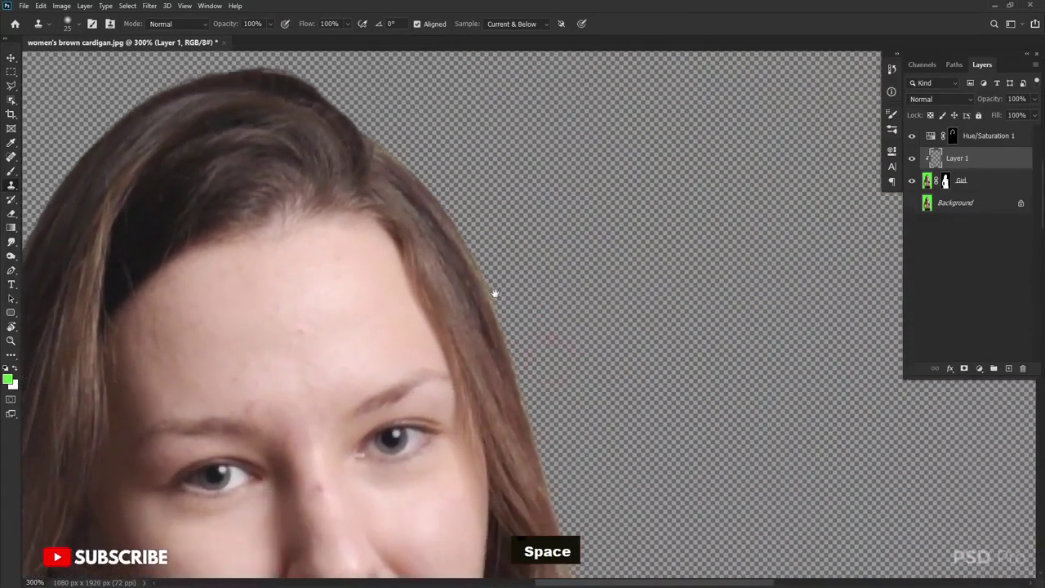
{"action": "left_click", "coordinate": [464, 251], "text": "alt"}
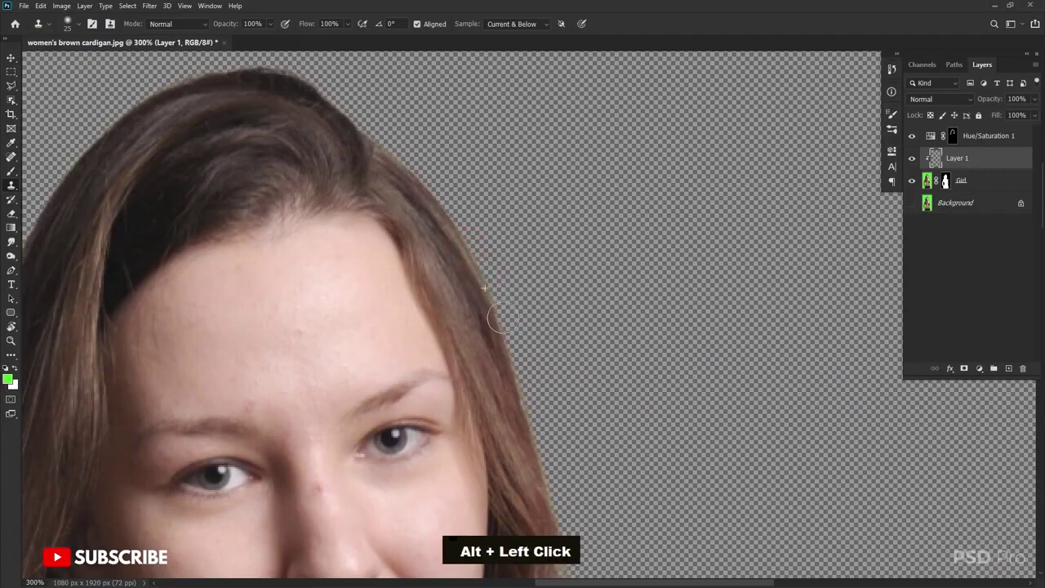
{"action": "left_click_drag", "start_coordinate": [525, 390], "coordinate": [492, 294]}
{"action": "left_click", "coordinate": [481, 261], "text": "alt"}
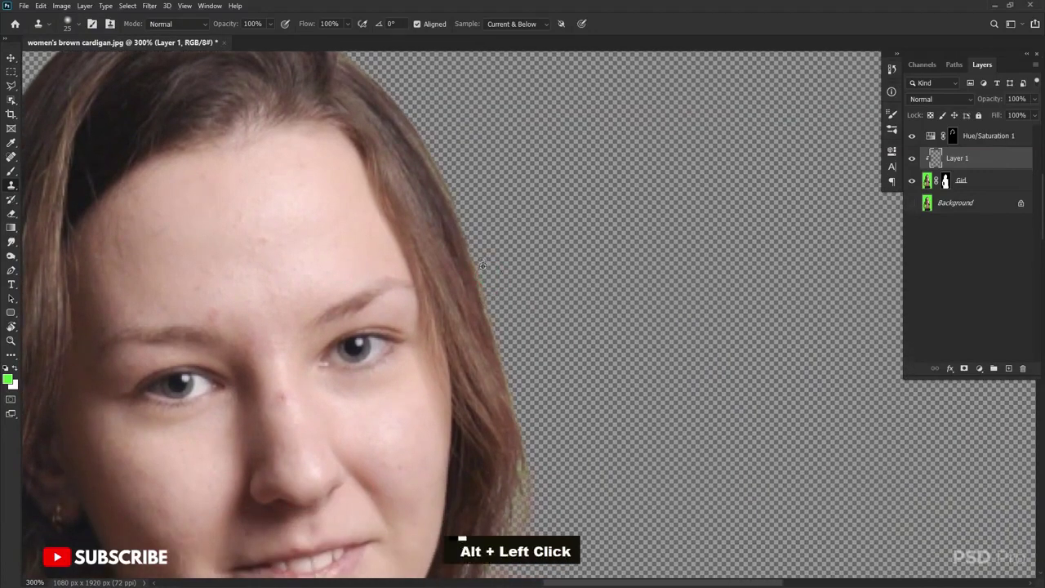
{"action": "left_click", "coordinate": [471, 259], "text": "alt"}
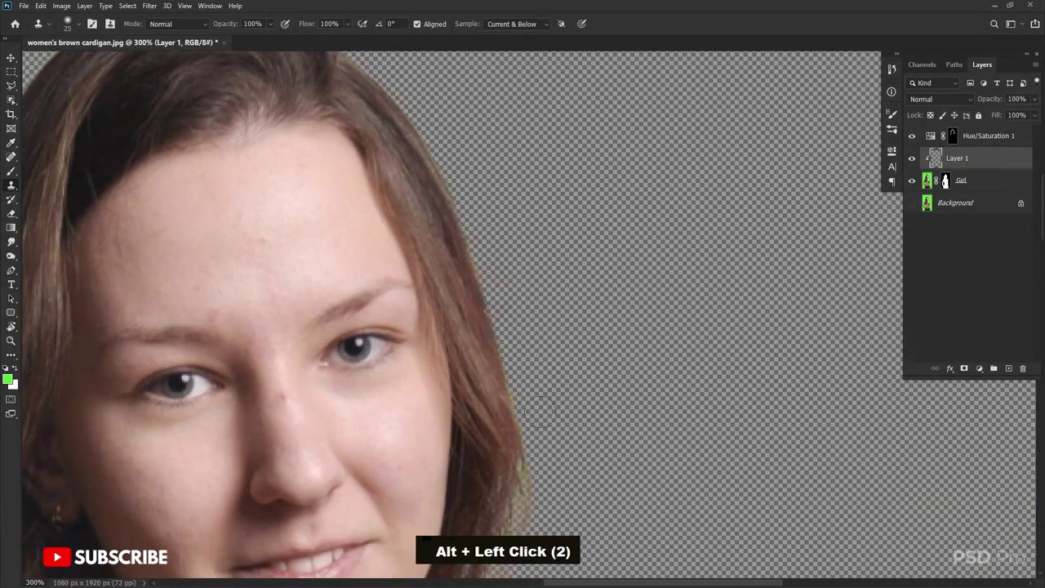
- Clone brown hair down the same outer edge beside the cheek to cover its green fringe
{"action": "left_click_drag", "start_coordinate": [528, 416], "coordinate": [499, 282]}
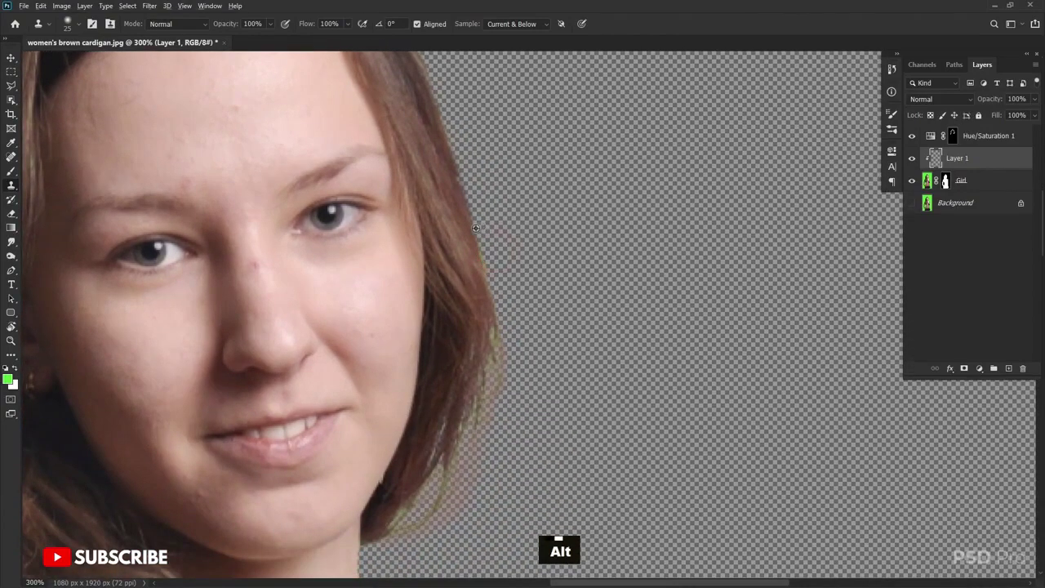
{"action": "left_click", "coordinate": [473, 229], "text": "alt"}
{"action": "left_click_drag", "start_coordinate": [544, 390], "coordinate": [537, 308]}
{"action": "left_click", "coordinate": [512, 269], "text": "alt"}
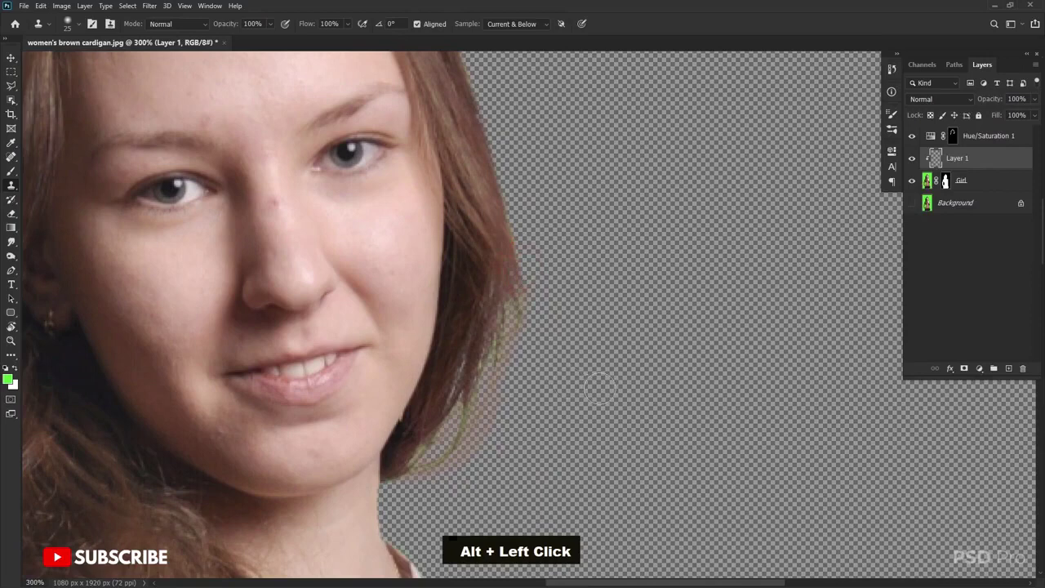
{"action": "left_click", "coordinate": [507, 247], "text": "alt"}
{"action": "left_click", "coordinate": [507, 253], "text": "alt"}
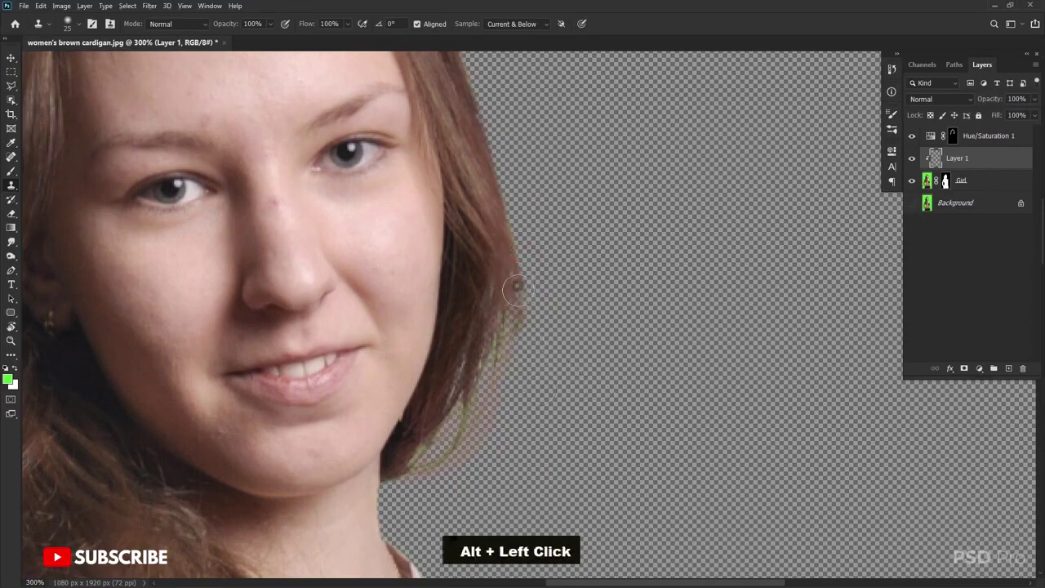
- Clone clean brown hair over the green-tinted outer edge level with the nose and mouth, on the side away from the earring
{"action": "left_click", "coordinate": [485, 309], "text": "alt"}
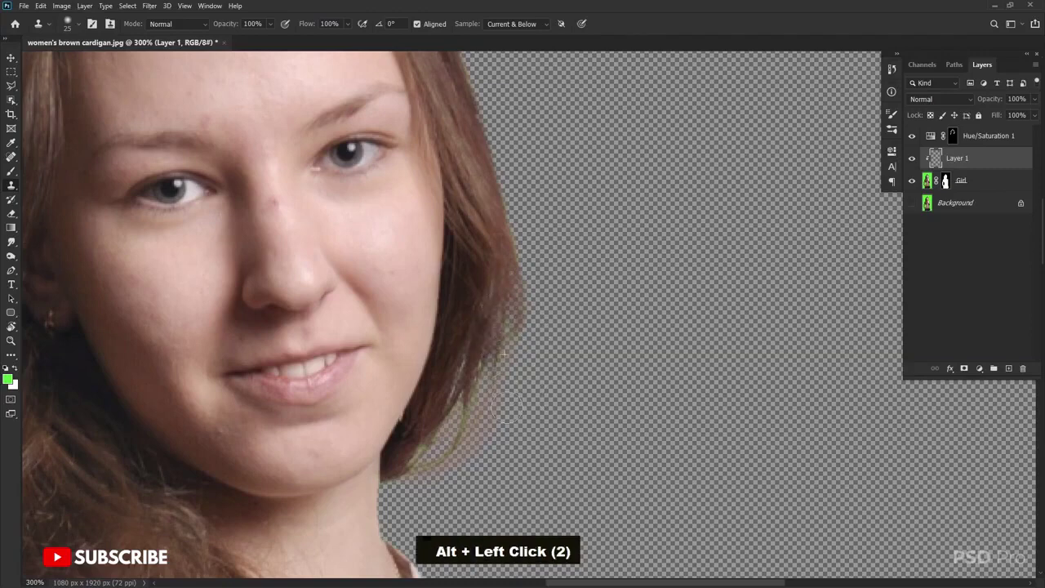
{"action": "left_click_drag", "start_coordinate": [507, 437], "coordinate": [534, 404]}
{"action": "left_click", "coordinate": [502, 301], "text": "alt"}
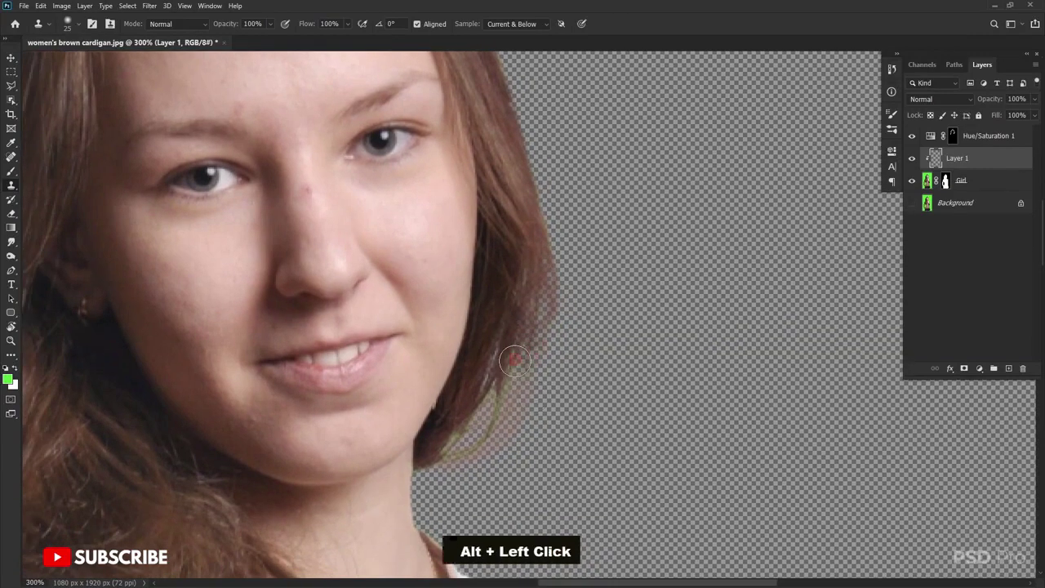
{"action": "left_click", "coordinate": [511, 227], "text": "alt"}
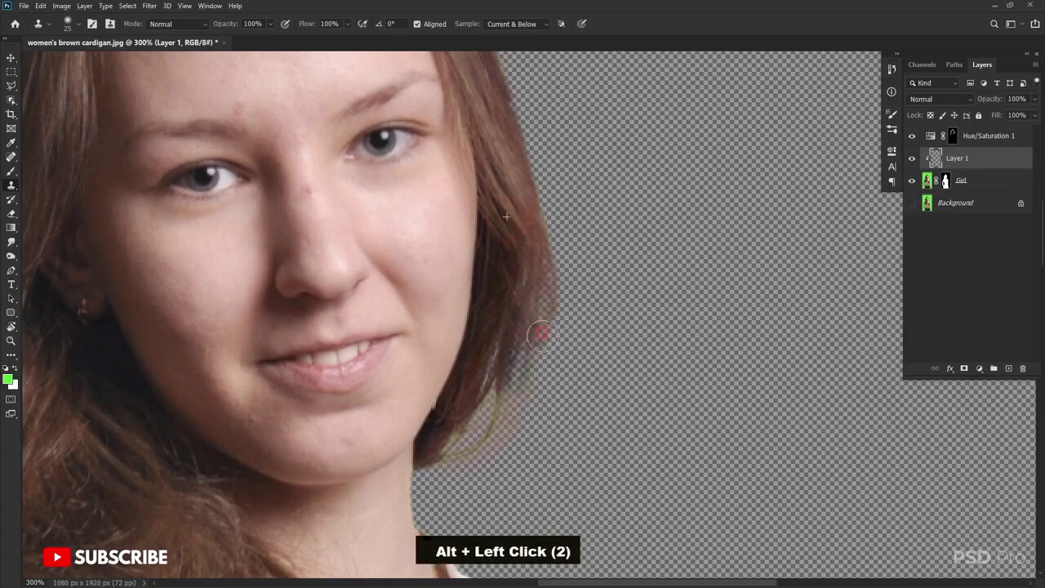
{"action": "left_click_drag", "start_coordinate": [588, 305], "coordinate": [610, 350]}
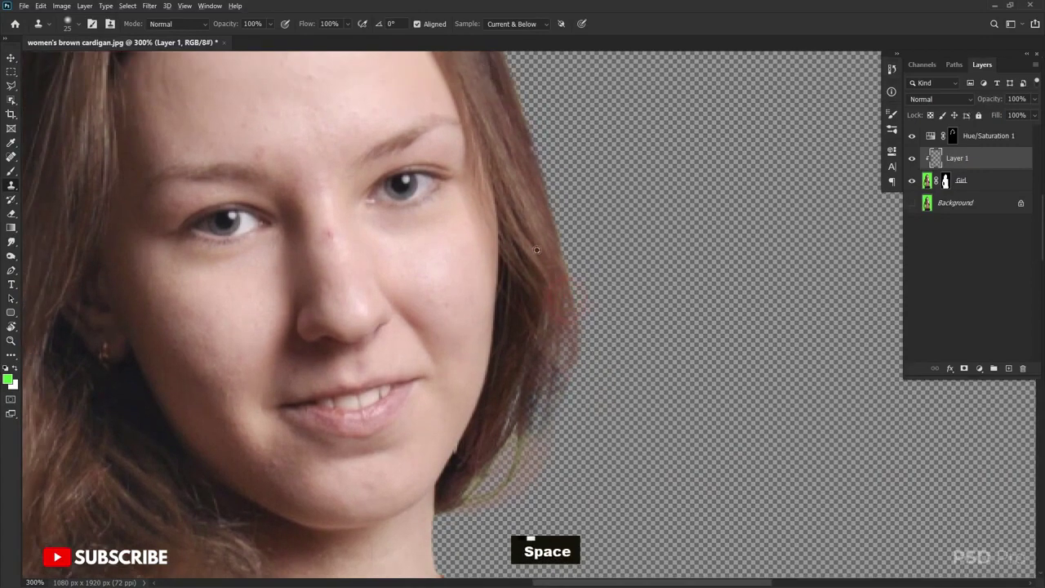
{"action": "left_click", "coordinate": [527, 226], "text": "alt"}
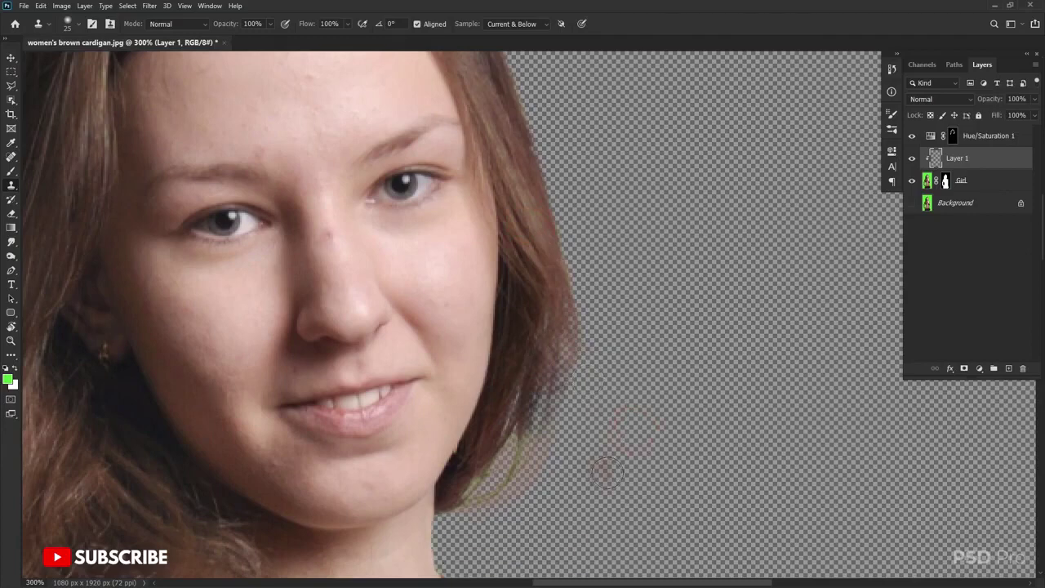
- Sample the long hair below the earring and clone it over the green hair tips beside the chin on the opposite side
{"action": "left_click", "coordinate": [82, 453], "text": "alt"}
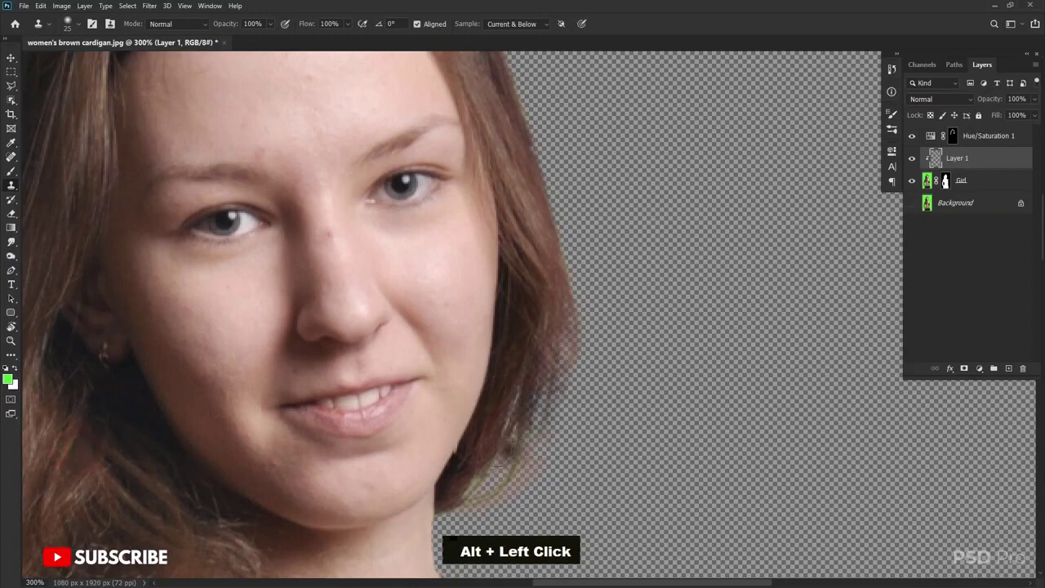
{"action": "left_click_drag", "start_coordinate": [504, 426], "coordinate": [507, 464]}
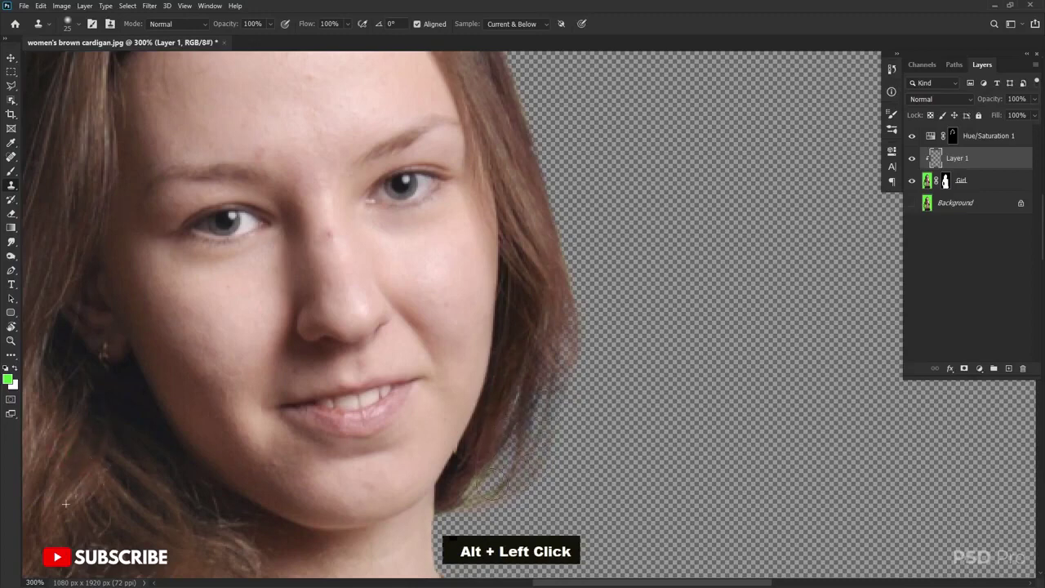
{"action": "left_click_drag", "start_coordinate": [494, 484], "coordinate": [466, 500]}
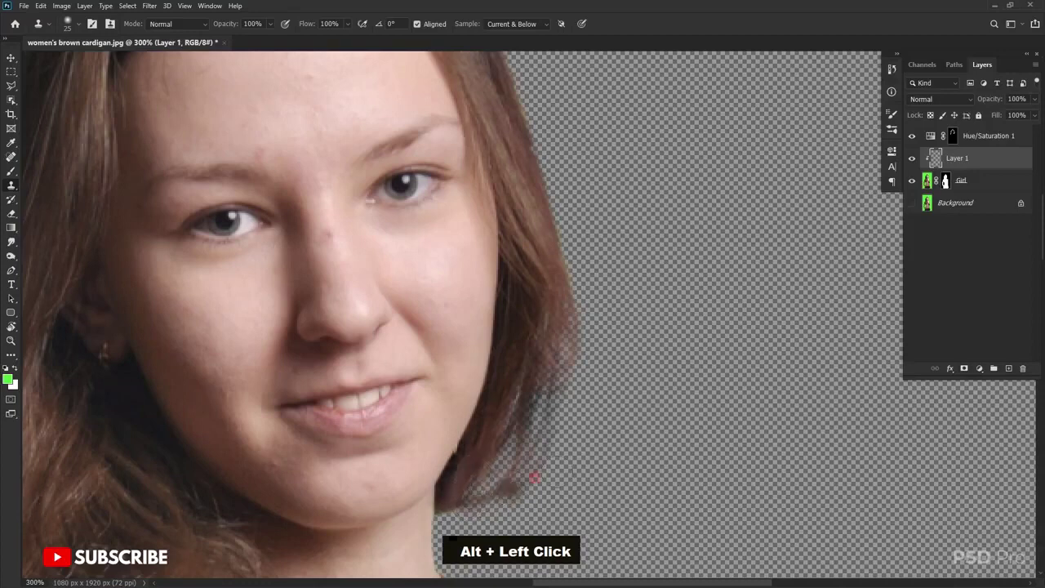
{"action": "left_click", "coordinate": [38, 427], "text": "alt"}
{"action": "mouse_move", "coordinate": [481, 482]}
{"action": "left_mouse_down"}
{"action": "mouse_move", "coordinate": [494, 433]}
{"action": "mouse_move", "coordinate": [527, 411]}
{"action": "mouse_move", "coordinate": [529, 426]}
{"action": "left_mouse_up"}
{"action": "left_click_drag", "start_coordinate": [486, 499], "coordinate": [489, 494]}
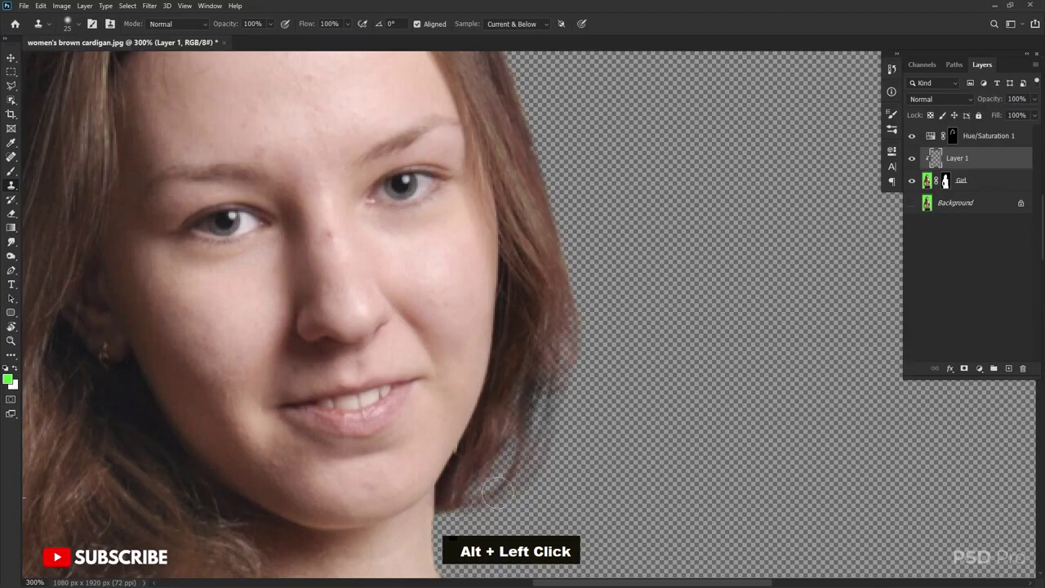
- Clone more of the earring-side hair over the outer strands between mouth and jaw on the opposite side
{"action": "left_click", "coordinate": [40, 431], "text": "alt"}
{"action": "left_click_drag", "start_coordinate": [517, 414], "coordinate": [538, 381]}
{"action": "left_click_drag", "start_coordinate": [531, 424], "coordinate": [547, 367]}
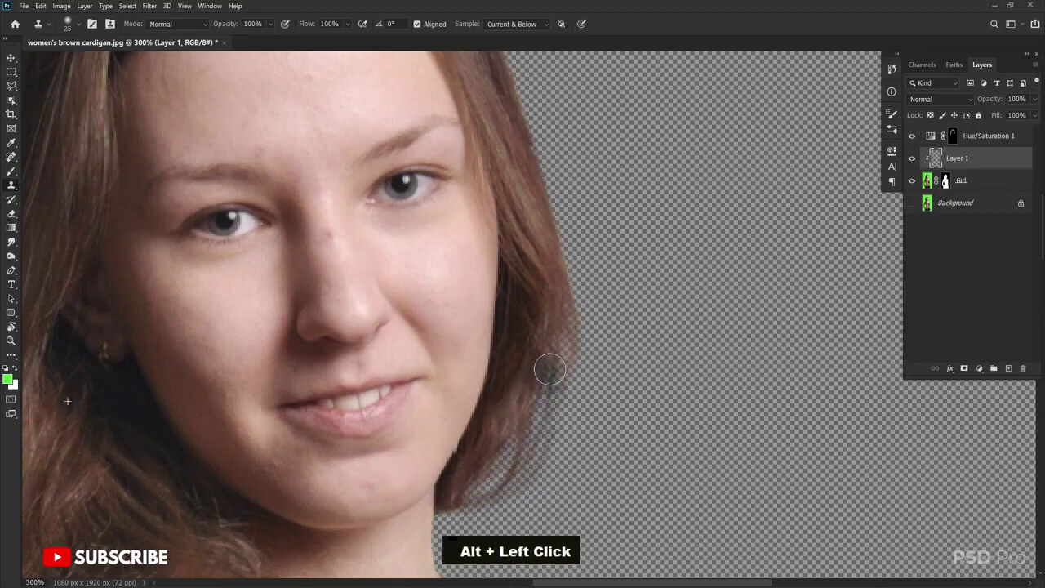
{"action": "left_click", "coordinate": [38, 442], "text": "alt"}
{"action": "mouse_move", "coordinate": [495, 420]}
{"action": "left_mouse_down"}
{"action": "mouse_move", "coordinate": [554, 370]}
{"action": "mouse_move", "coordinate": [539, 416]}
{"action": "mouse_move", "coordinate": [522, 441]}
{"action": "mouse_move", "coordinate": [550, 346]}
{"action": "mouse_move", "coordinate": [514, 419]}
{"action": "mouse_move", "coordinate": [519, 481]}
{"action": "mouse_move", "coordinate": [584, 512]}
{"action": "left_mouse_up"}
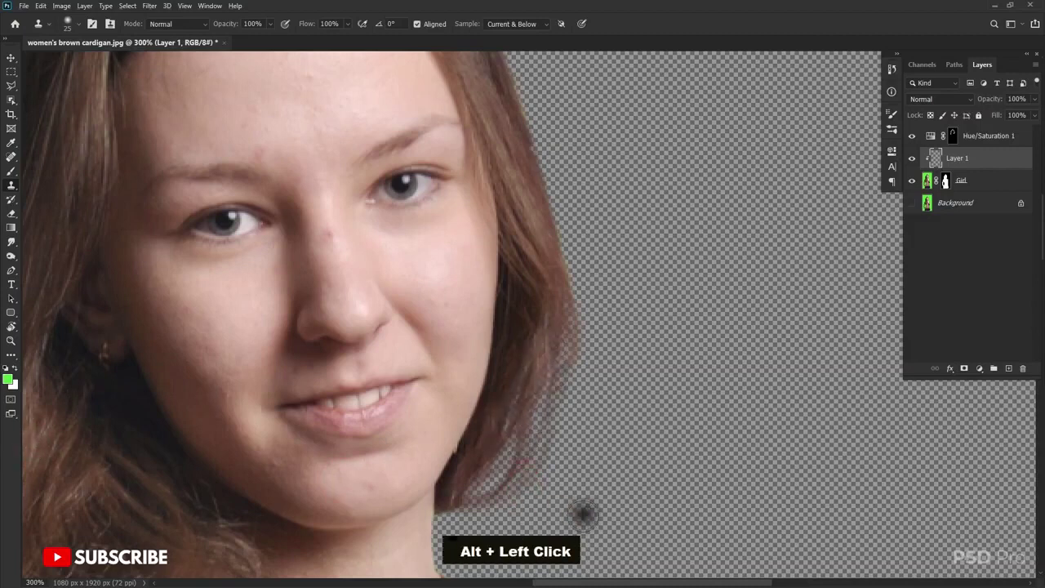
{"action": "left_click_drag", "start_coordinate": [420, 458], "coordinate": [574, 401]}
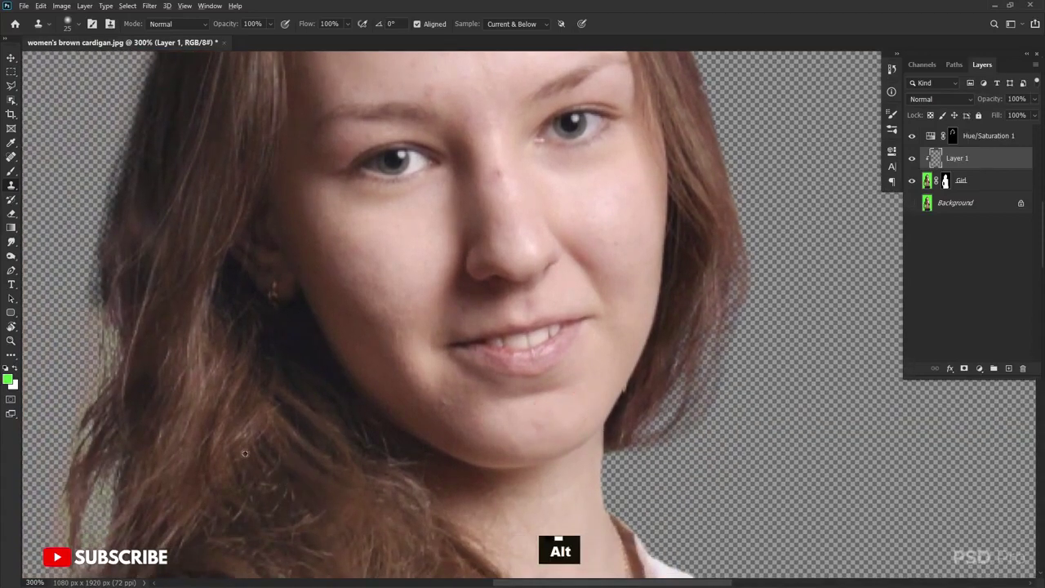
{"action": "left_click", "coordinate": [205, 387], "text": "alt"}
{"action": "mouse_move", "coordinate": [751, 325]}
{"action": "left_mouse_down"}
{"action": "mouse_move", "coordinate": [659, 341]}
{"action": "mouse_move", "coordinate": [684, 322]}
{"action": "mouse_move", "coordinate": [646, 438]}
{"action": "left_mouse_up"}
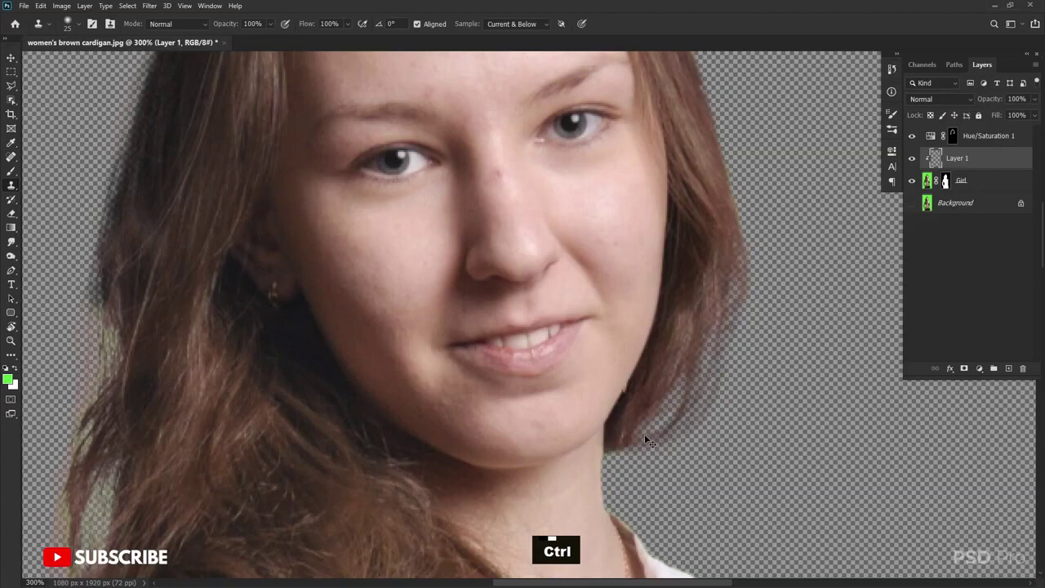
{"action": "key", "text": "ctrl+z"}
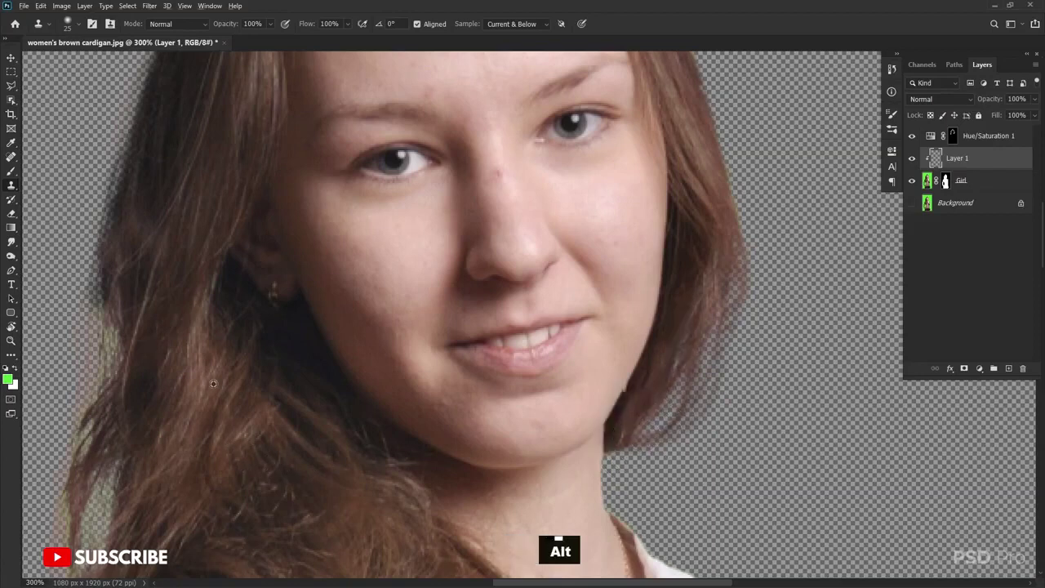
- Clone hair sampled below the ear over the opposite side's strands from mouth level down to the curled ends by the chin
{"action": "left_click", "coordinate": [231, 382], "text": "alt"}
{"action": "left_click_drag", "start_coordinate": [688, 310], "coordinate": [651, 432]}
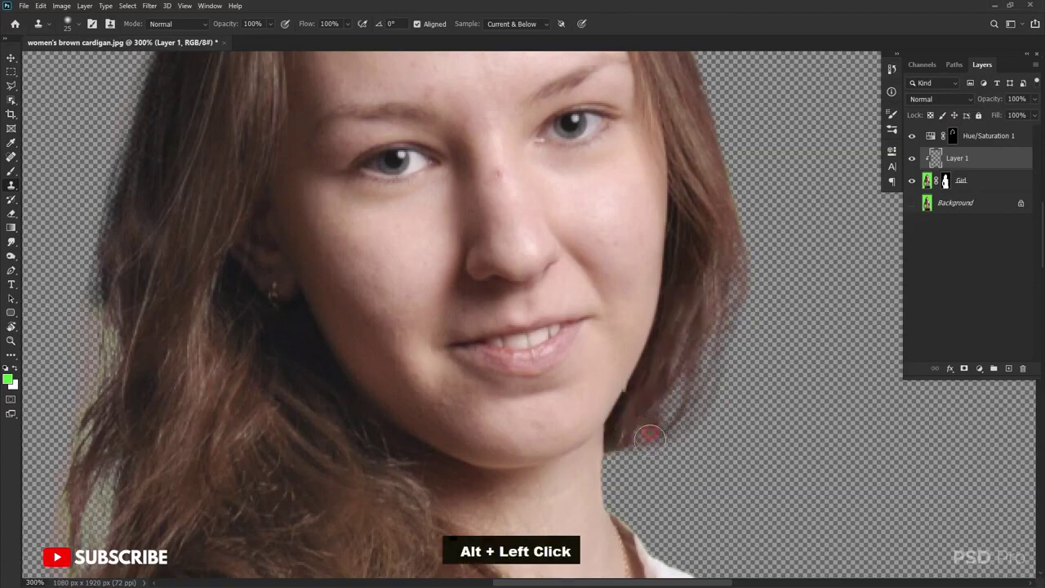
- Clone dark brown hair over the green fringe on the earring side, from ear level down the outer edge
{"action": "key", "text": "space"}
{"action": "left_click_drag", "start_coordinate": [460, 362], "coordinate": [551, 393]}
{"action": "left_click", "coordinate": [527, 290], "text": "alt"}
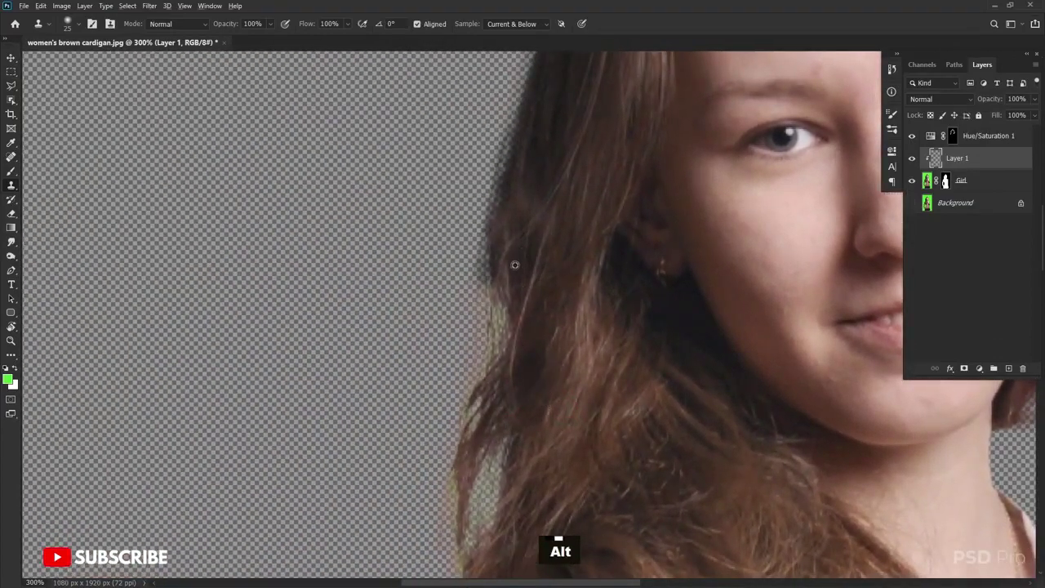
{"action": "left_click", "coordinate": [514, 265], "text": "alt"}
{"action": "left_click", "coordinate": [493, 306], "text": "alt"}
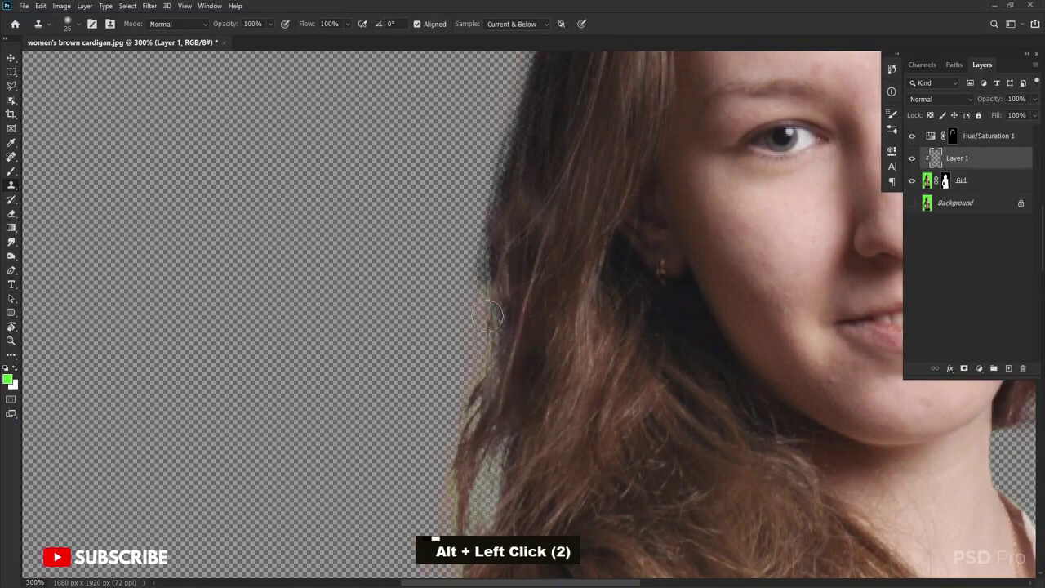
{"action": "left_click_drag", "start_coordinate": [493, 304], "coordinate": [483, 416]}
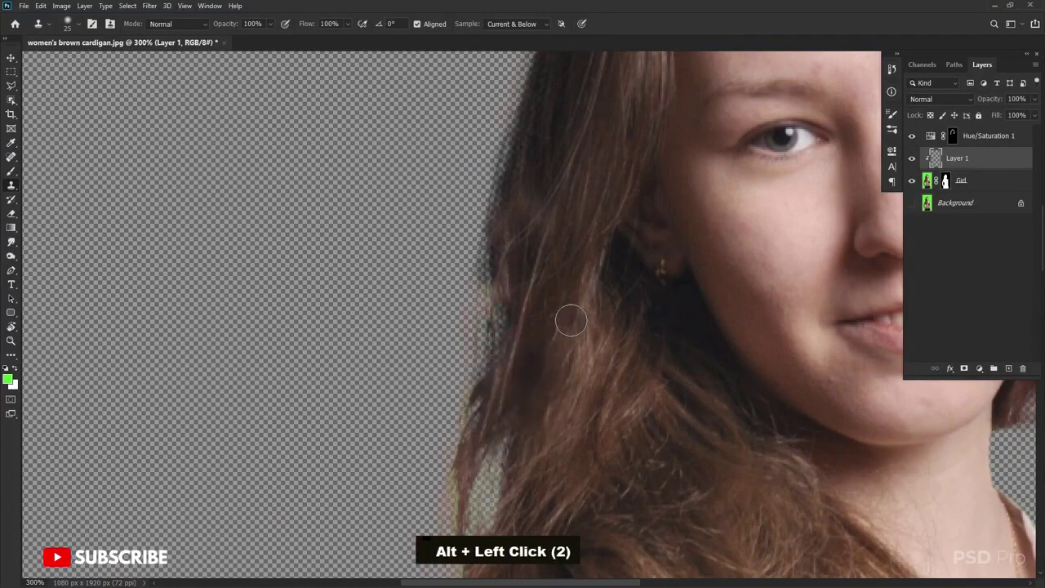
{"action": "left_click", "coordinate": [563, 251], "text": "alt"}
{"action": "left_click_drag", "start_coordinate": [484, 307], "coordinate": [444, 499]}
- Clone brown hair over the loose outer strand and the greenish gap just above the shoulder
{"action": "key", "text": "space"}
{"action": "left_click_drag", "start_coordinate": [574, 305], "coordinate": [574, 187]}
{"action": "left_click", "coordinate": [547, 223], "text": "alt"}
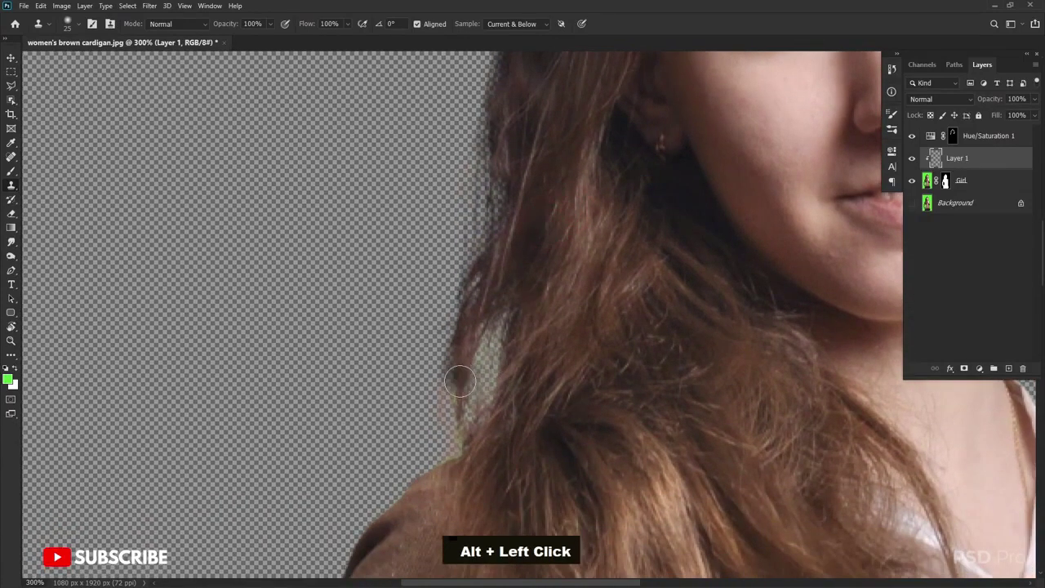
{"action": "left_click", "coordinate": [542, 296], "text": "alt"}
{"action": "mouse_move", "coordinate": [459, 384]}
{"action": "left_mouse_down"}
{"action": "mouse_move", "coordinate": [463, 445]}
{"action": "mouse_move", "coordinate": [476, 322]}
{"action": "mouse_move", "coordinate": [501, 297]}
{"action": "mouse_move", "coordinate": [483, 418]}
{"action": "mouse_move", "coordinate": [505, 343]}
{"action": "left_mouse_up"}
{"action": "left_click", "coordinate": [534, 296], "text": "alt"}
{"action": "left_click", "coordinate": [550, 314], "text": "alt"}
{"action": "left_click_drag", "start_coordinate": [449, 458], "coordinate": [443, 453]}
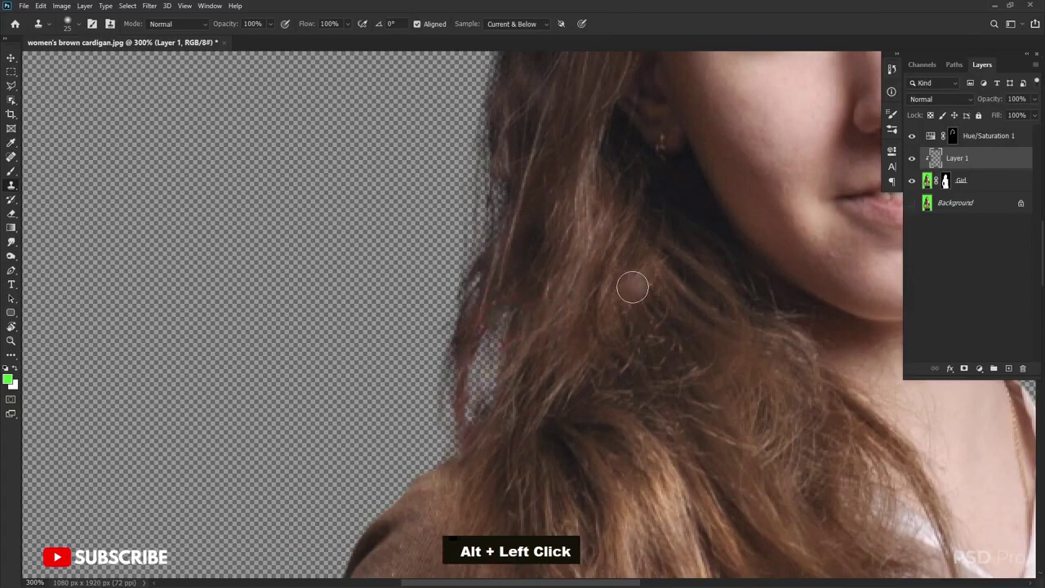
- Clone brown hair along the earring-side outer edge, from beside the ear up past the eye
{"action": "key", "text": "space"}
{"action": "left_click_drag", "start_coordinate": [585, 289], "coordinate": [546, 409]}
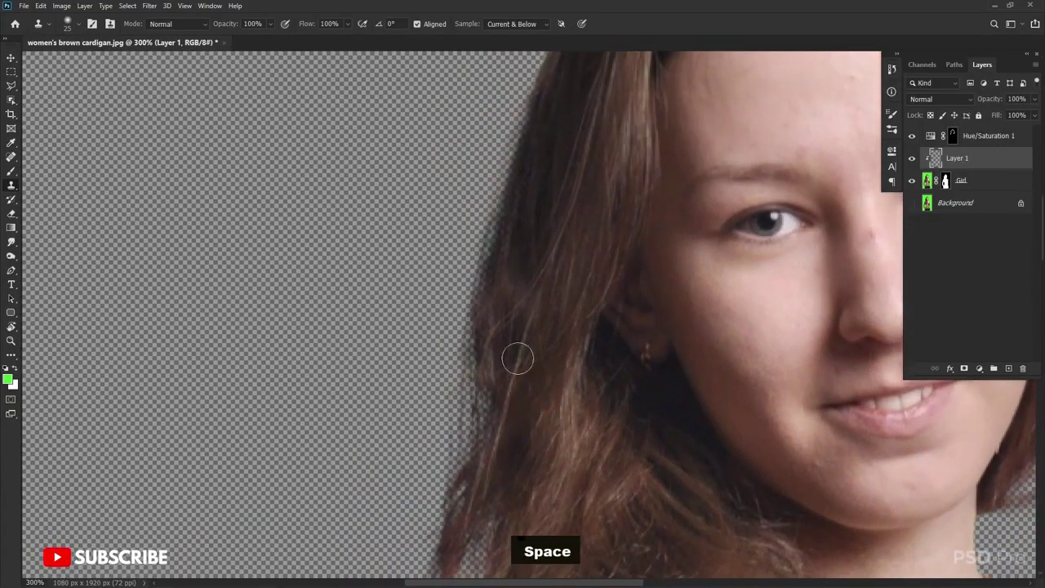
{"action": "left_click", "coordinate": [535, 304], "text": "alt"}
{"action": "mouse_move", "coordinate": [476, 355]}
{"action": "left_mouse_down"}
{"action": "mouse_move", "coordinate": [453, 455]}
{"action": "mouse_move", "coordinate": [488, 368]}
{"action": "left_mouse_up"}
{"action": "left_click", "coordinate": [562, 256], "text": "alt"}
{"action": "left_click_drag", "start_coordinate": [488, 287], "coordinate": [504, 198]}
{"action": "left_click", "coordinate": [562, 247], "text": "alt"}
{"action": "left_click_drag", "start_coordinate": [497, 282], "coordinate": [517, 111]}
- Clone dark hair along the upper outer edge beside the forehead and temple, and fit the whole image in view
{"action": "left_click_drag", "start_coordinate": [539, 298], "coordinate": [521, 394]}
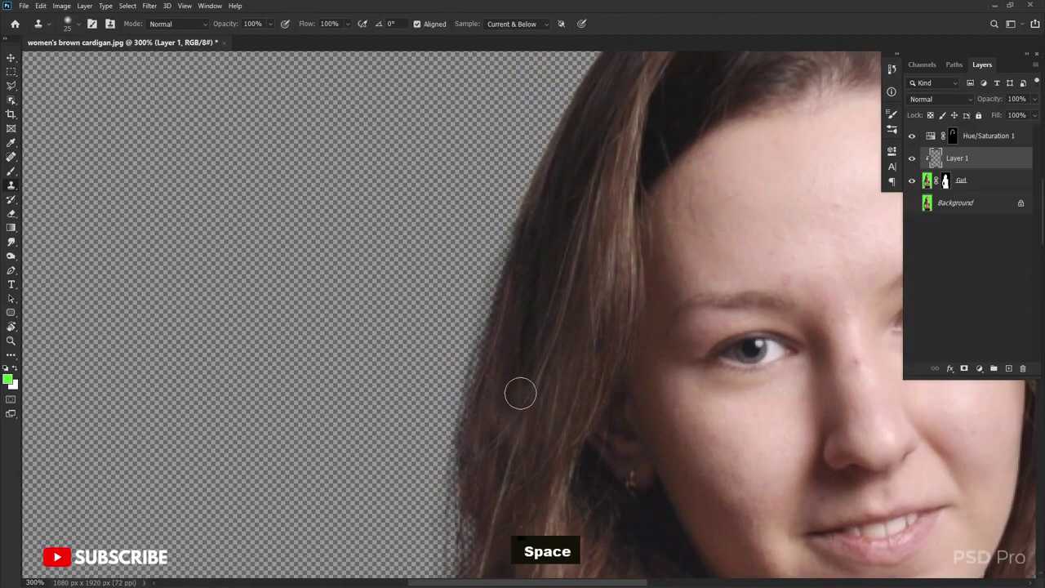
{"action": "left_click", "coordinate": [556, 172], "text": "alt"}
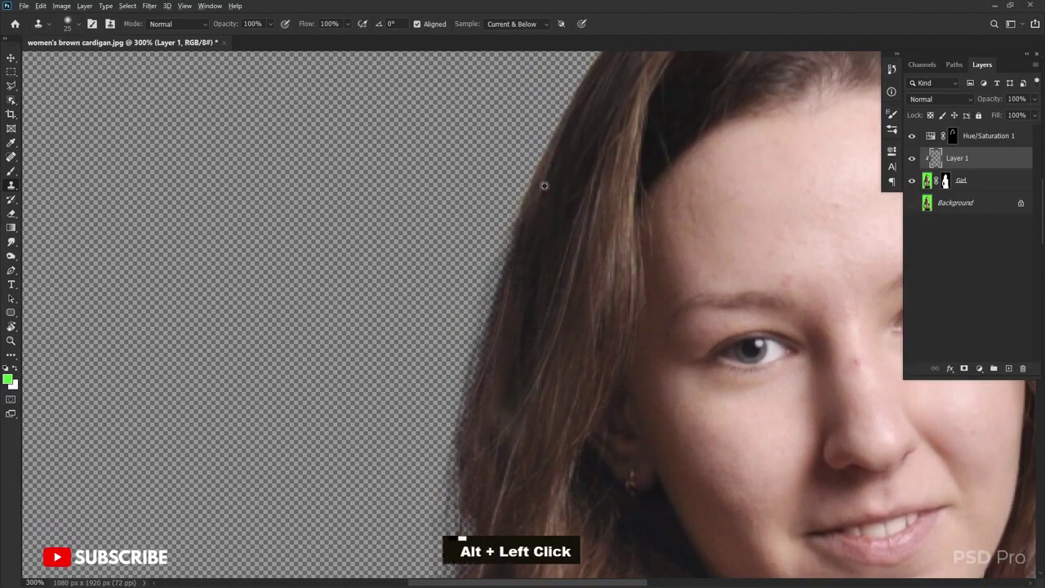
{"action": "left_click_drag", "start_coordinate": [525, 232], "coordinate": [487, 404]}
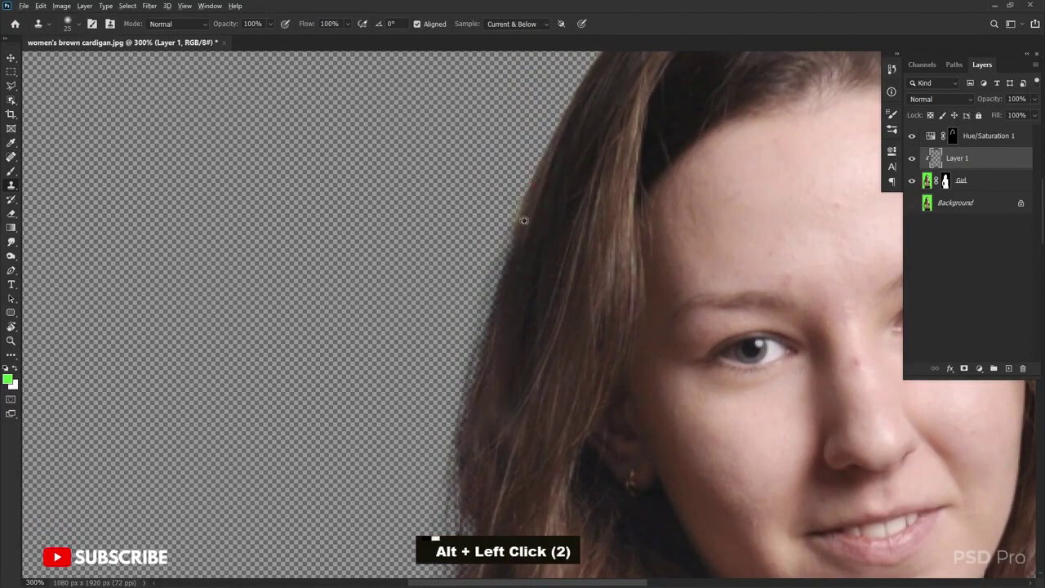
{"action": "key", "text": "alt"}
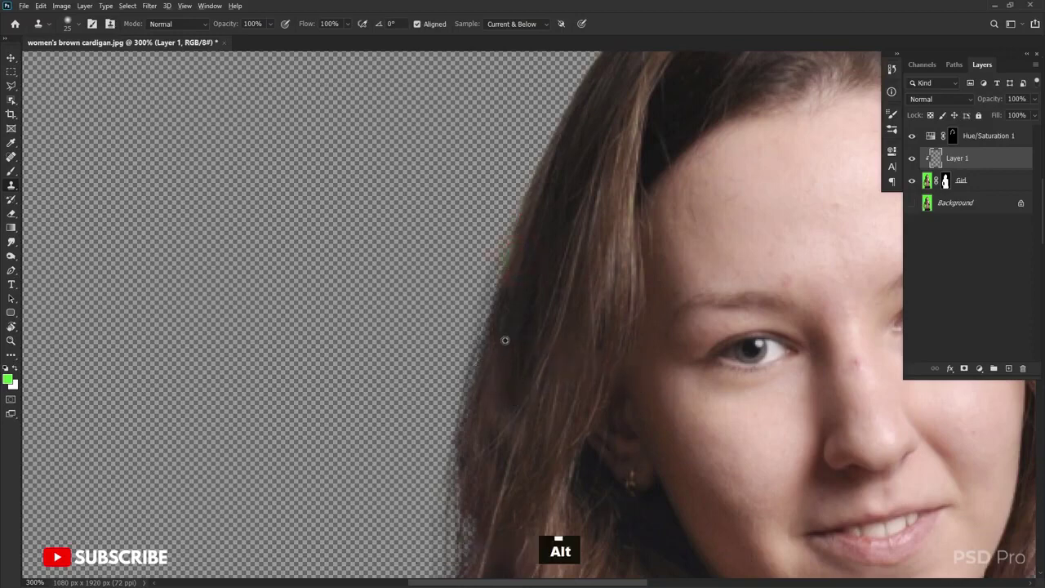
{"action": "left_click", "coordinate": [493, 339], "text": "alt"}
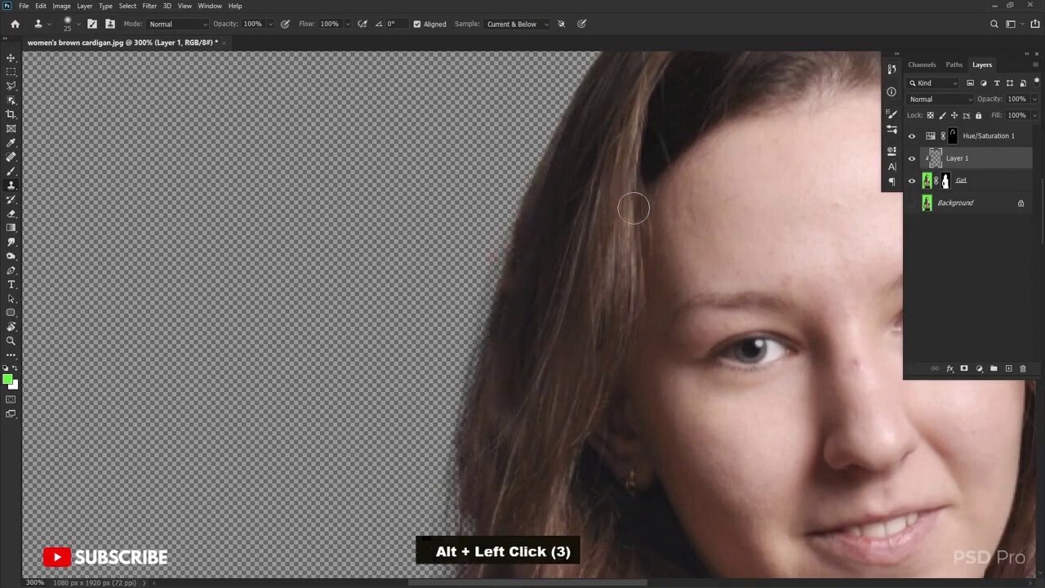
{"action": "key", "text": "ctrl+0"}
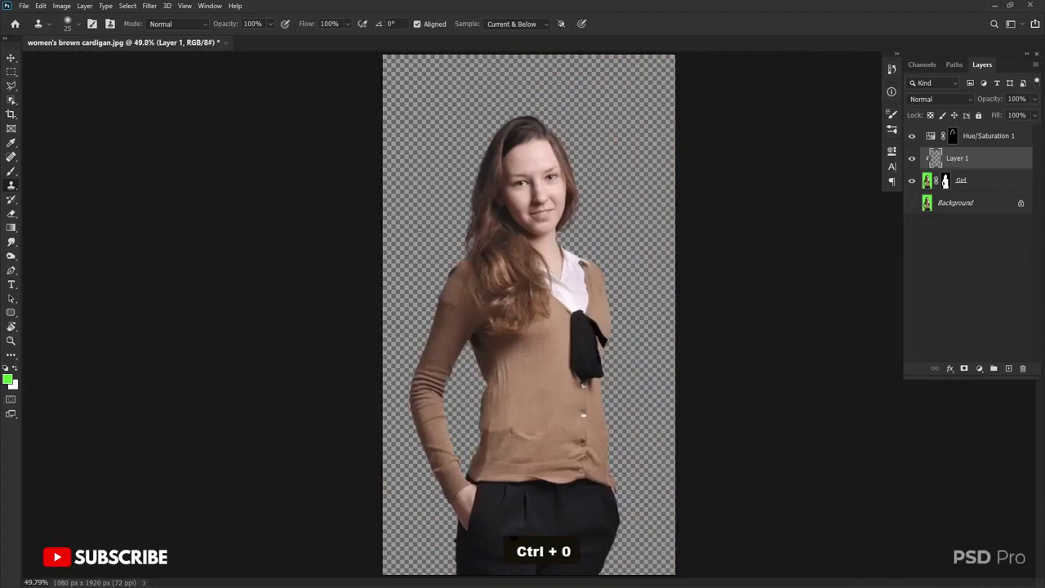
- Switch to the Move tool and rename Layer 1 as "Hair Patch"
{"action": "left_click", "coordinate": [13, 59]}
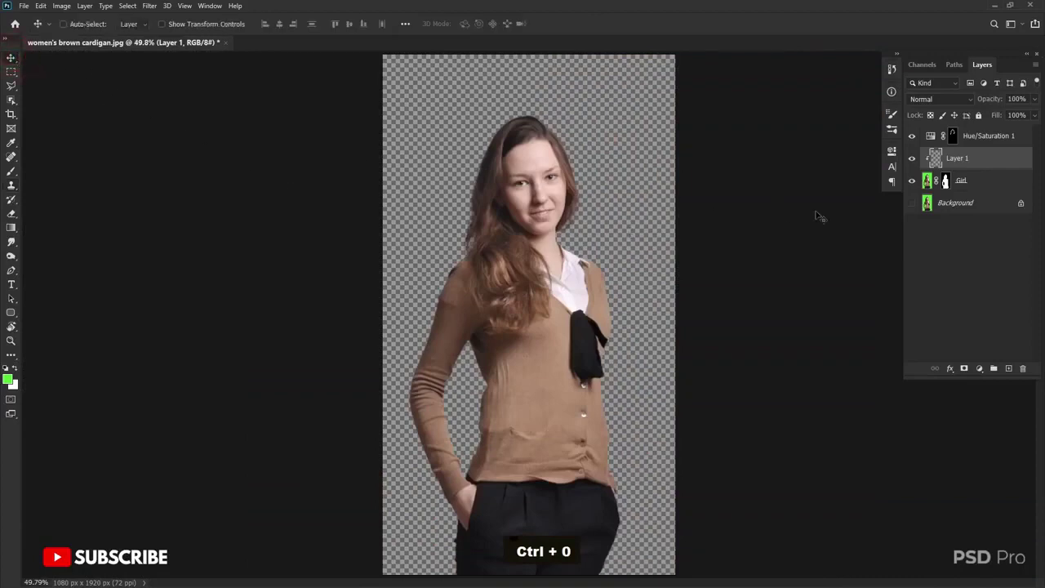
{"action": "left_click", "coordinate": [941, 249]}
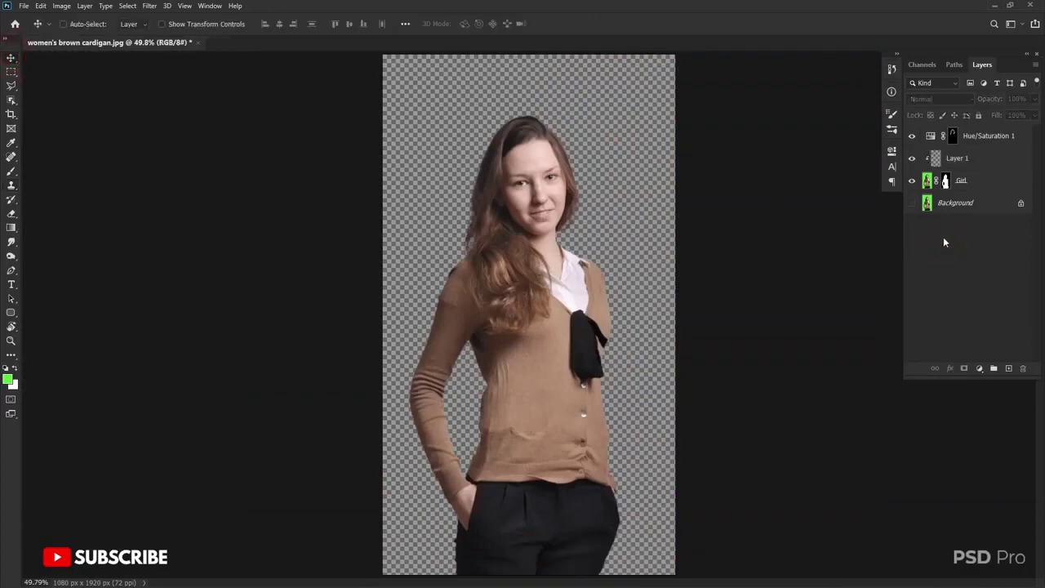
{"action": "double_click", "coordinate": [960, 159]}
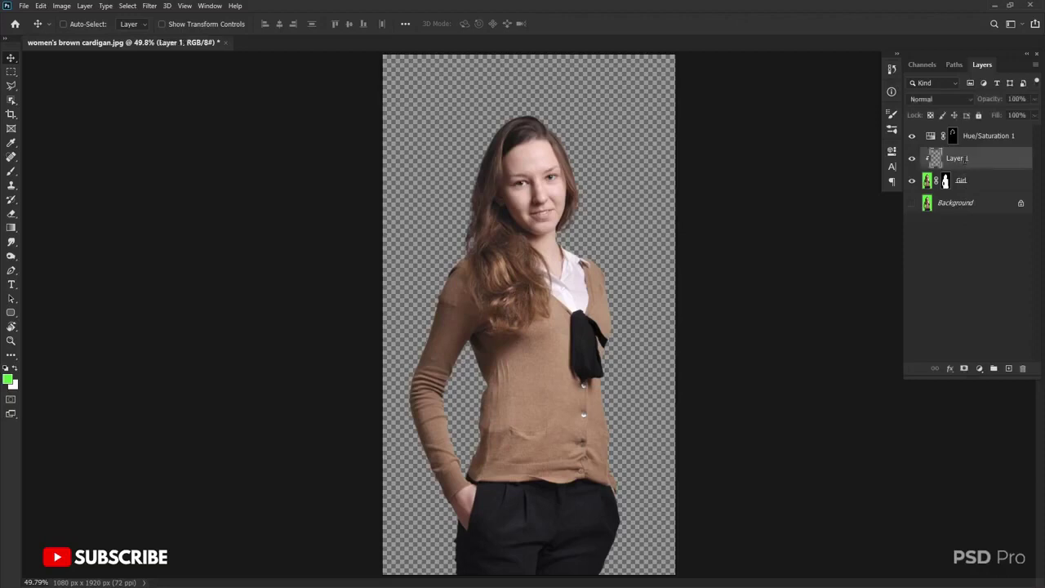
{"action": "type", "text": "Ha"}
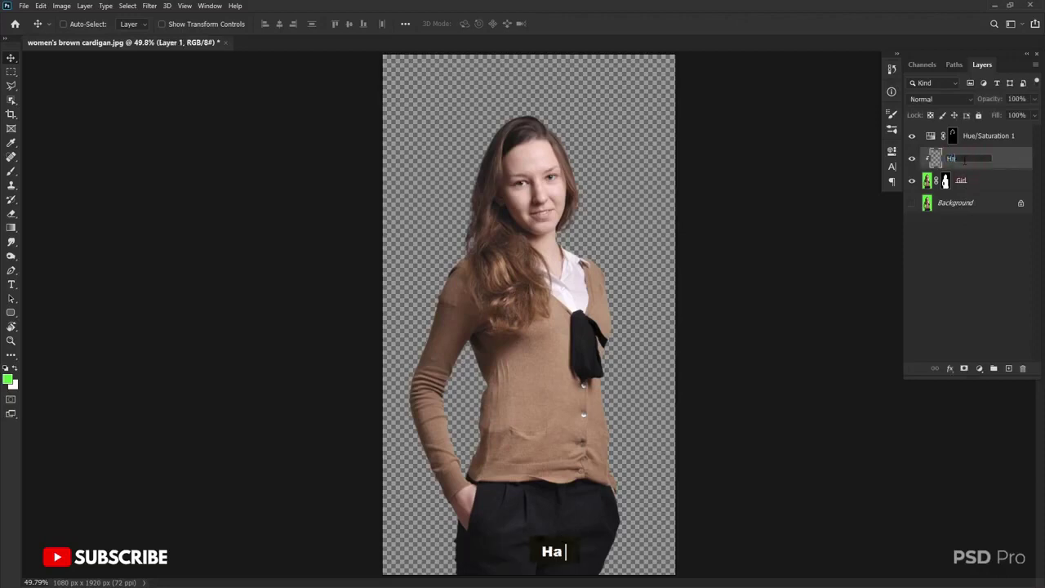
{"action": "type", "text": "ir Patch"}
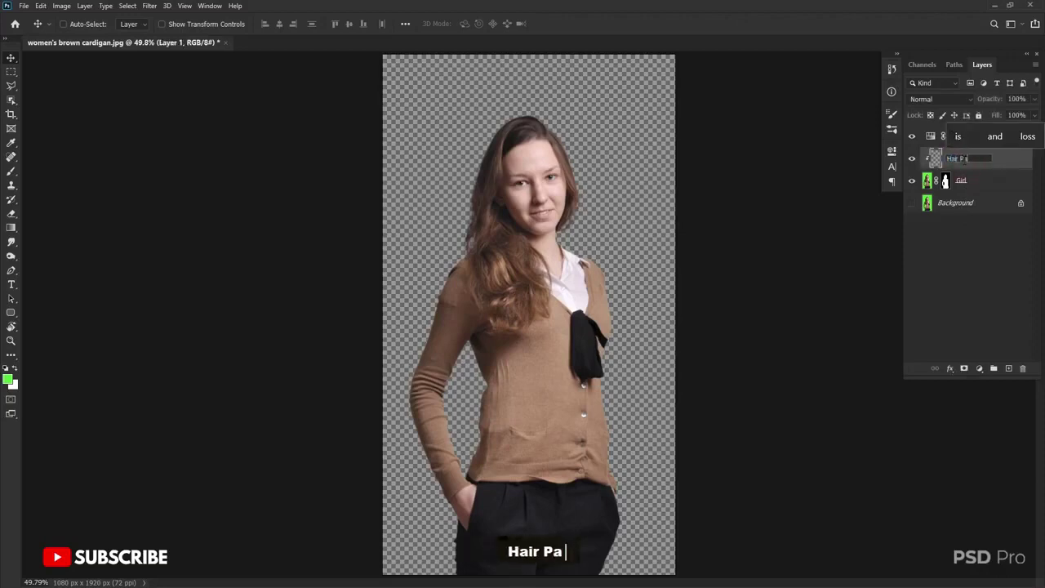
{"action": "left_click", "coordinate": [1002, 163]}
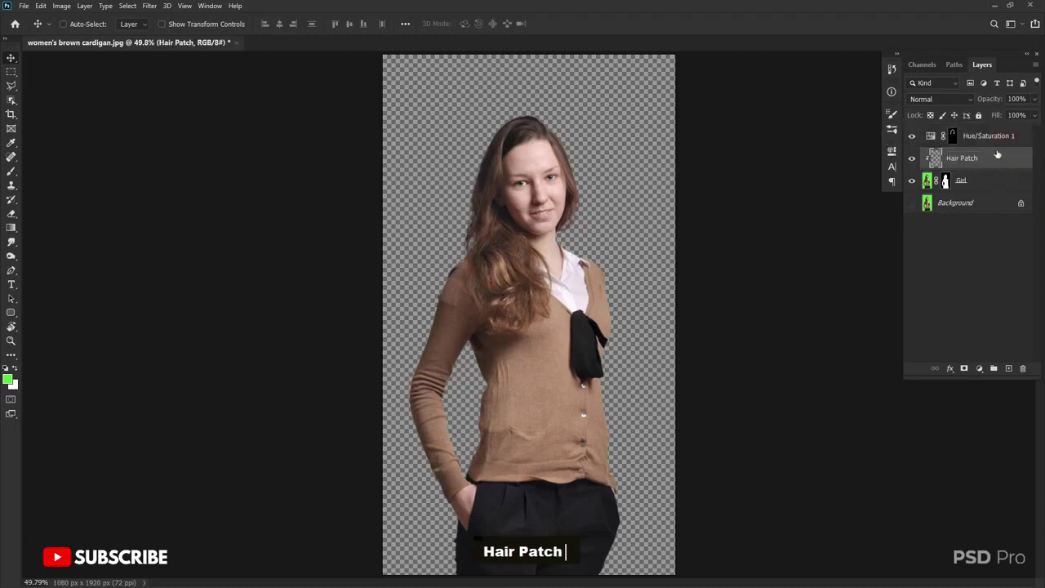
- Rename the Hue/Saturation 1 adjustment layer as "Hair Color"
{"action": "left_click", "coordinate": [992, 139]}
{"action": "left_click", "coordinate": [915, 143]}
{"action": "left_click", "coordinate": [915, 142]}
{"action": "double_click", "coordinate": [983, 136]}
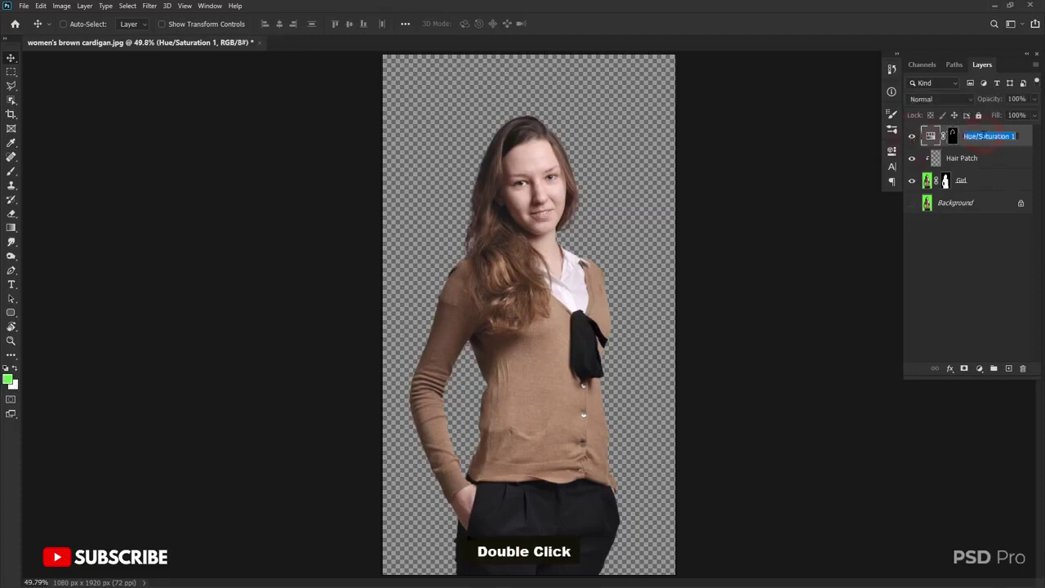
{"action": "type", "text": "Hair "}
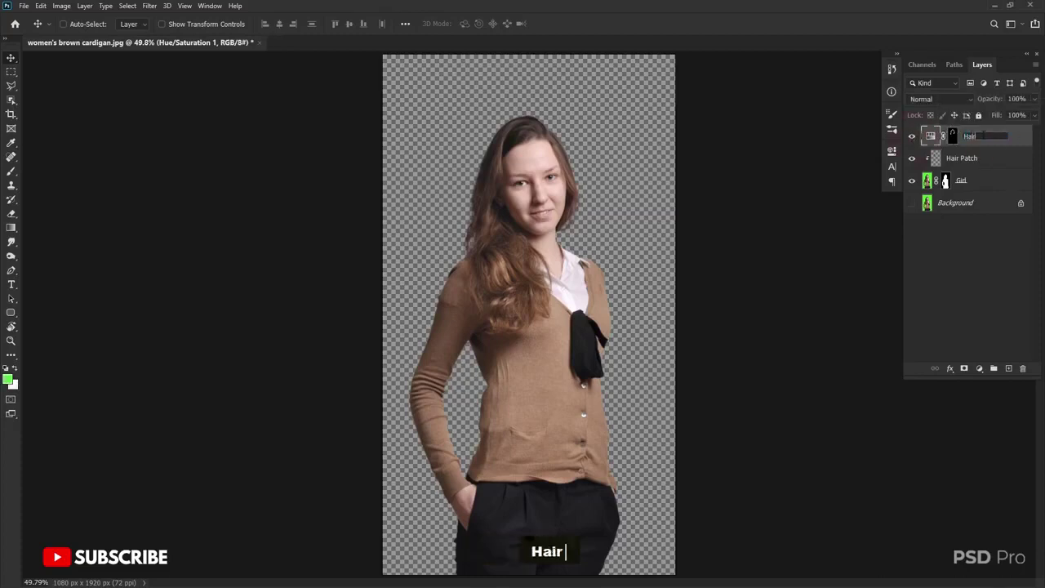
{"action": "type", "text": "Color"}
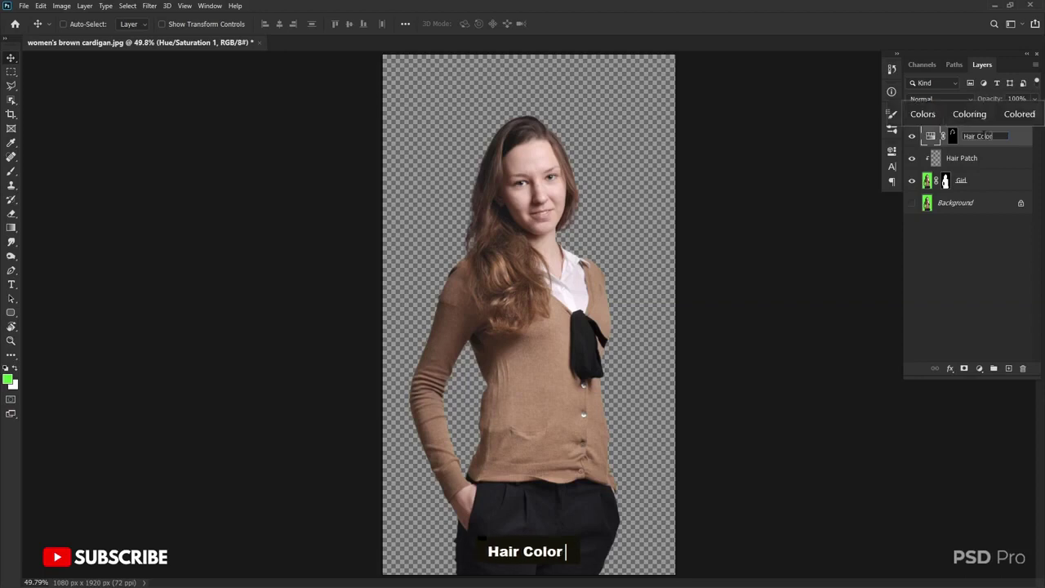
{"action": "key", "text": "Return"}
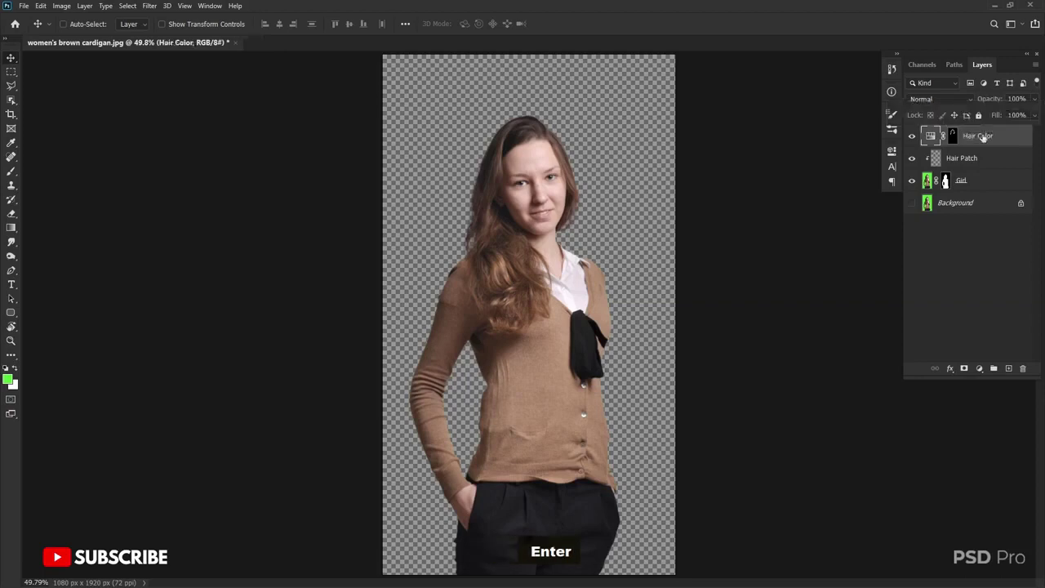
- Group the Girl, Hair Patch and Hair Color layers and name the group "Girl"
{"action": "left_click", "coordinate": [980, 186]}
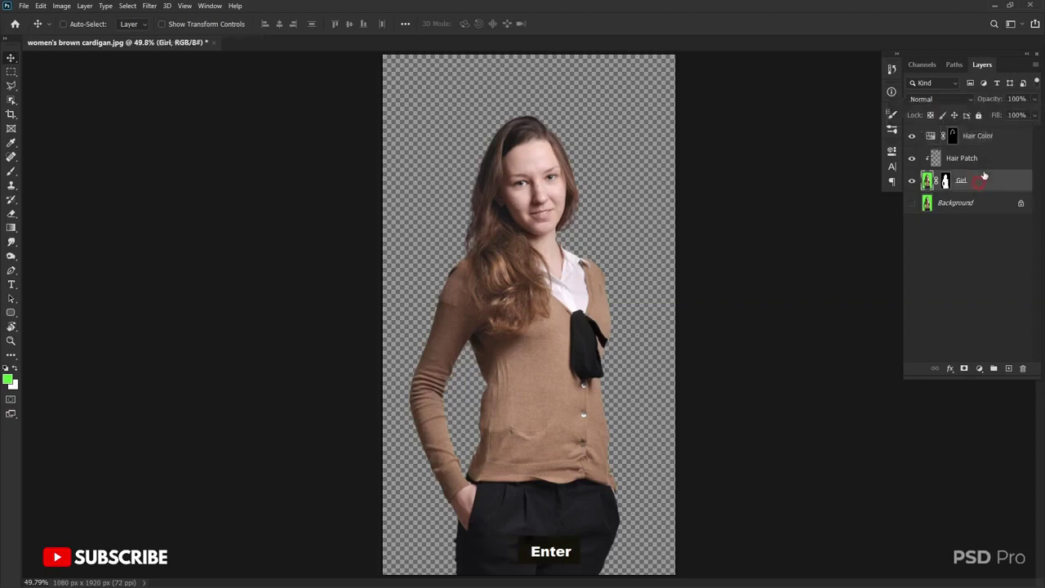
{"action": "left_click", "coordinate": [986, 137], "text": "shift"}
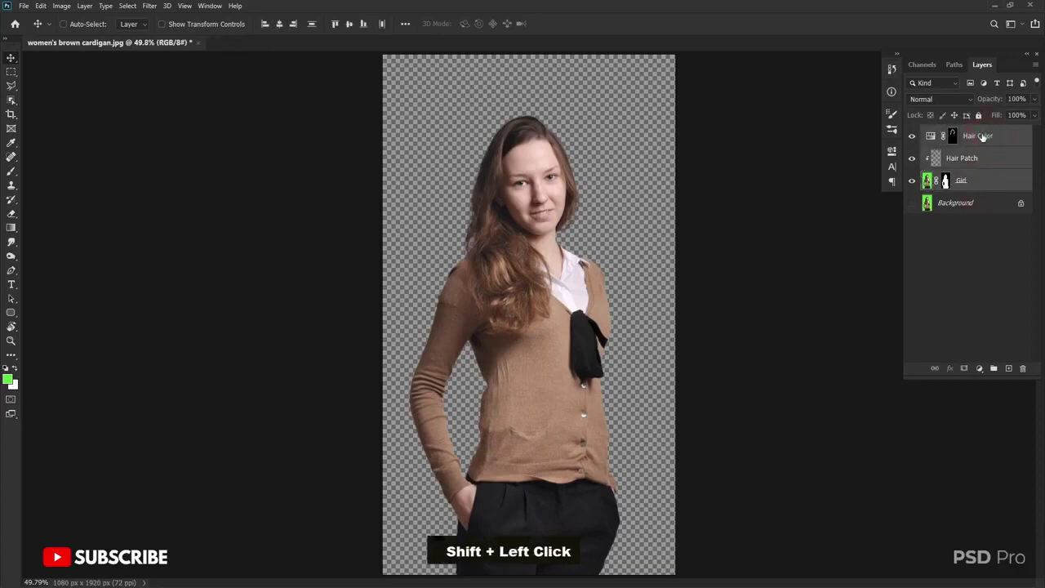
{"action": "key", "text": "ctrl+g"}
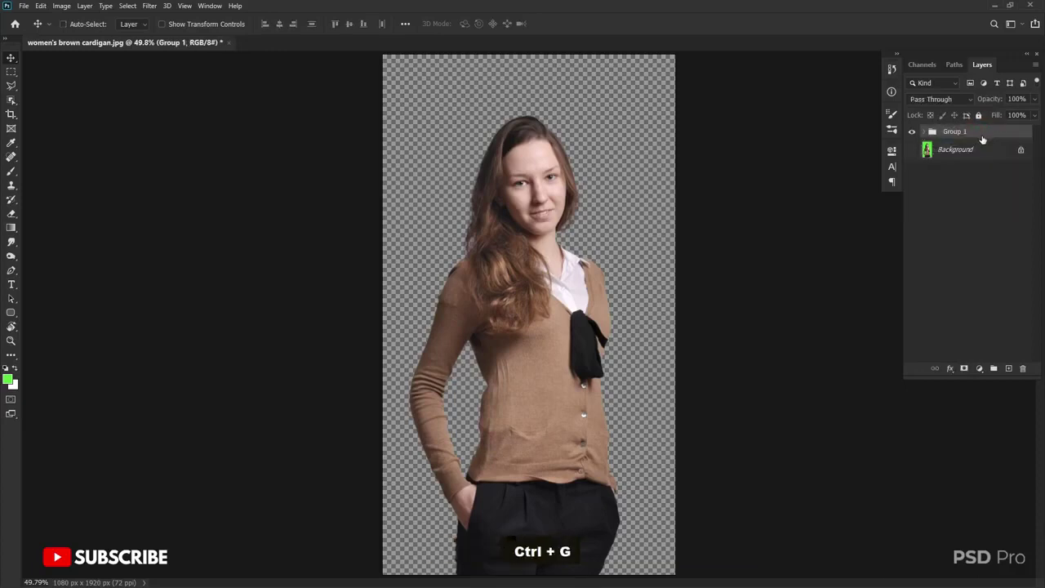
{"action": "double_click", "coordinate": [955, 134]}
{"action": "type", "text": "Girl"}
{"action": "key", "text": "Return"}
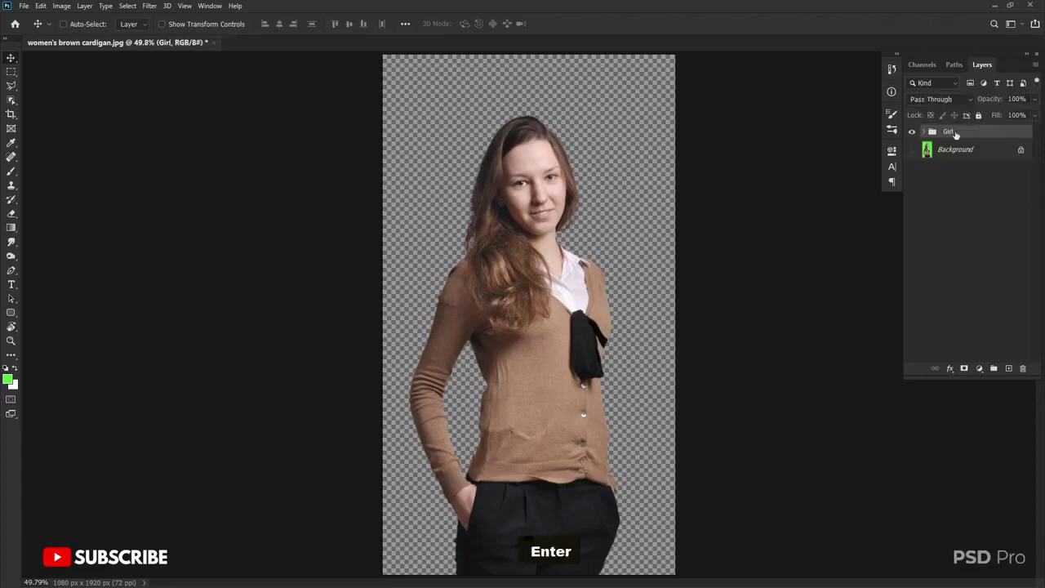
- Place the forest-haze-hd-wallpaper-39811 image beneath the Girl group, scaled to fill the canvas with the road shifted slightly to the right
{"action": "key", "text": "alt+Tab"}
{"action": "key", "text": "alt+Tab"}
{"action": "key", "text": "alt+Tab"}
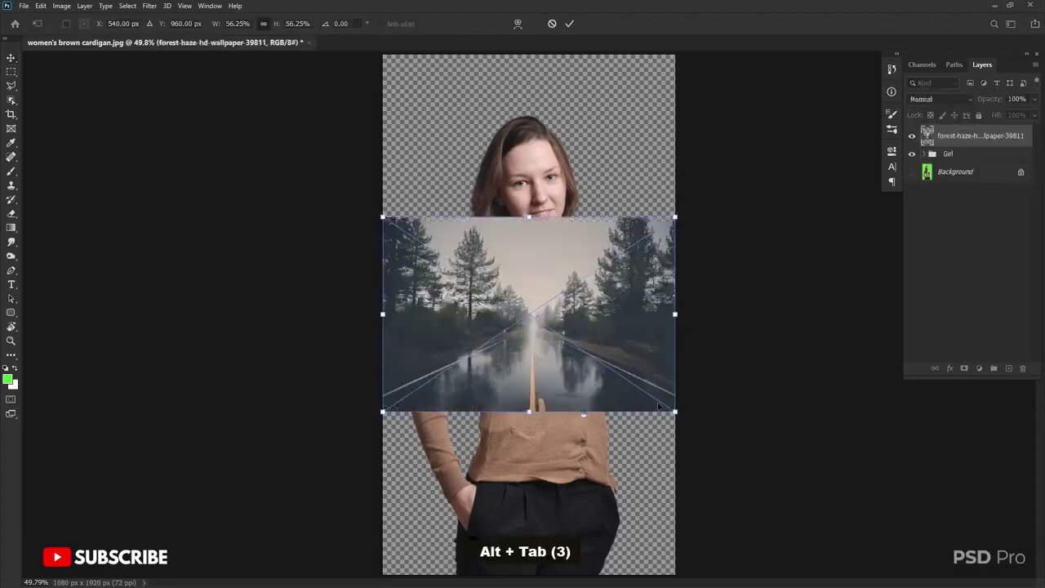
{"action": "left_click_drag", "start_coordinate": [676, 411], "coordinate": [1001, 514]}
{"action": "left_click_drag", "start_coordinate": [644, 423], "coordinate": [624, 423]}
{"action": "left_click", "coordinate": [569, 24]}
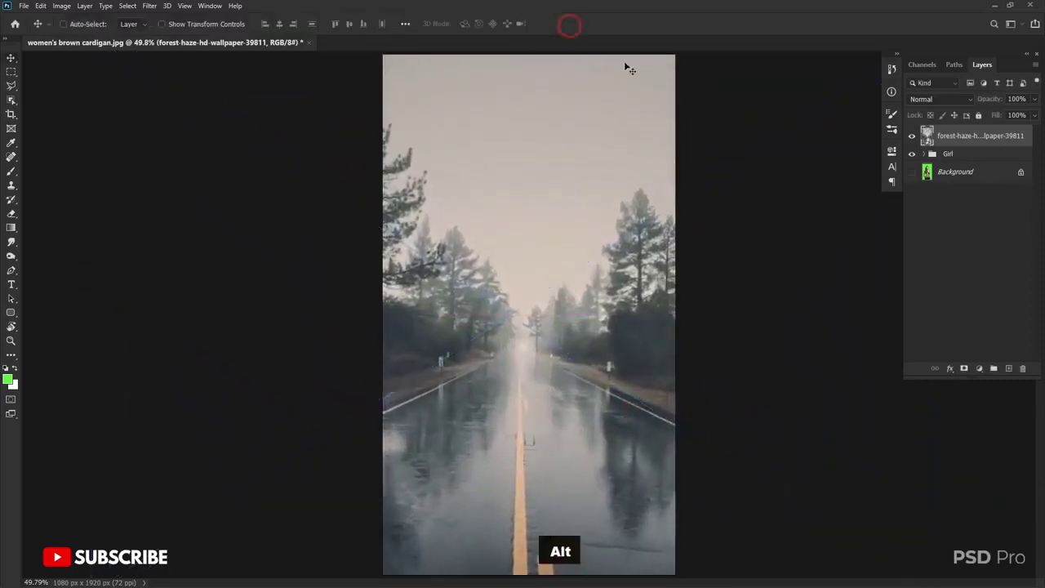
{"action": "left_click_drag", "start_coordinate": [994, 136], "coordinate": [992, 165]}
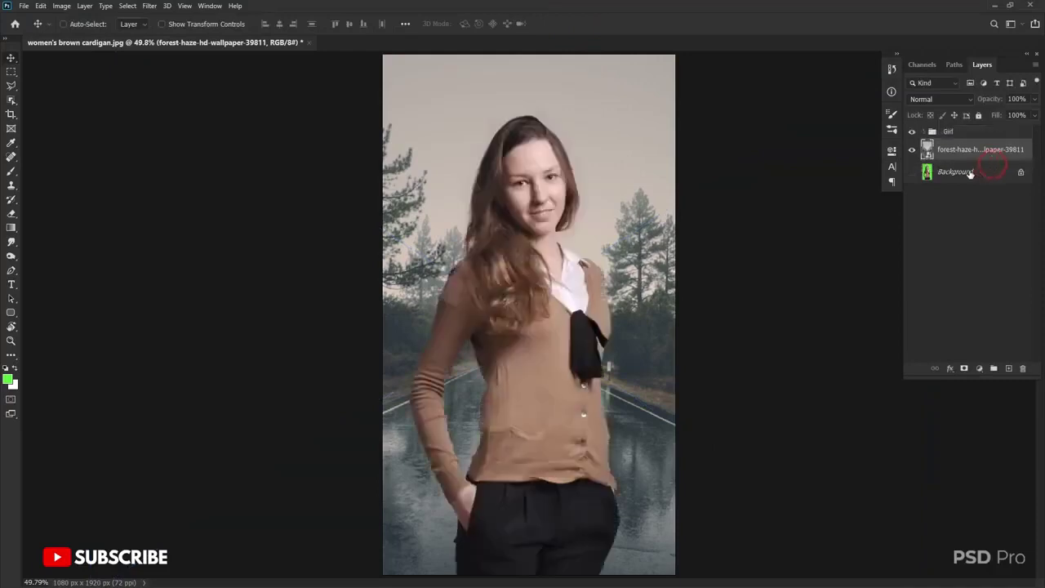
{"action": "left_click_drag", "start_coordinate": [643, 323], "coordinate": [658, 322]}
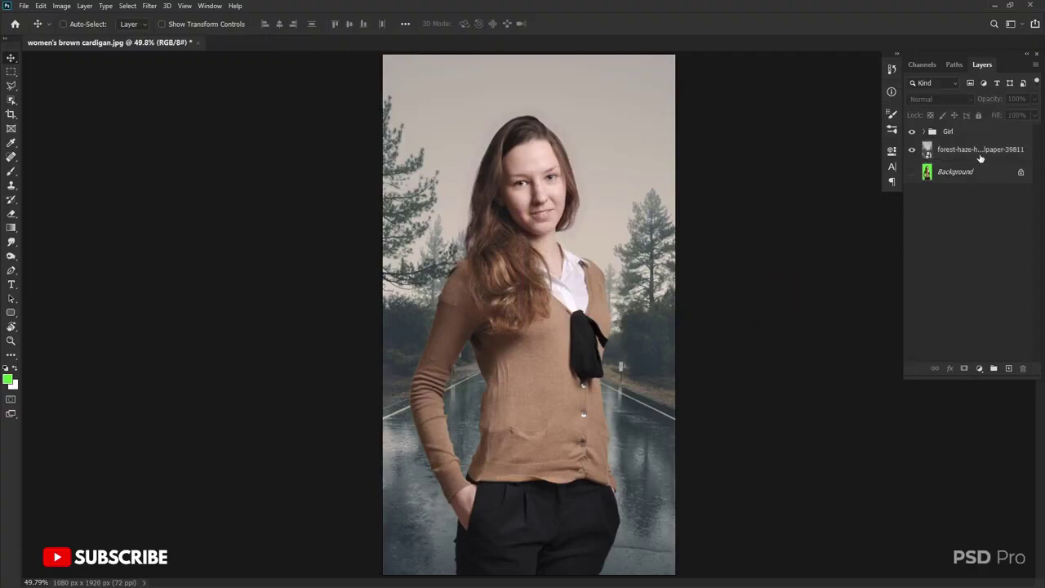
- Rasterize the forest wallpaper layer and soften it with a Box Blur at a radius of about 4 pixels
{"action": "right_click", "coordinate": [980, 155]}
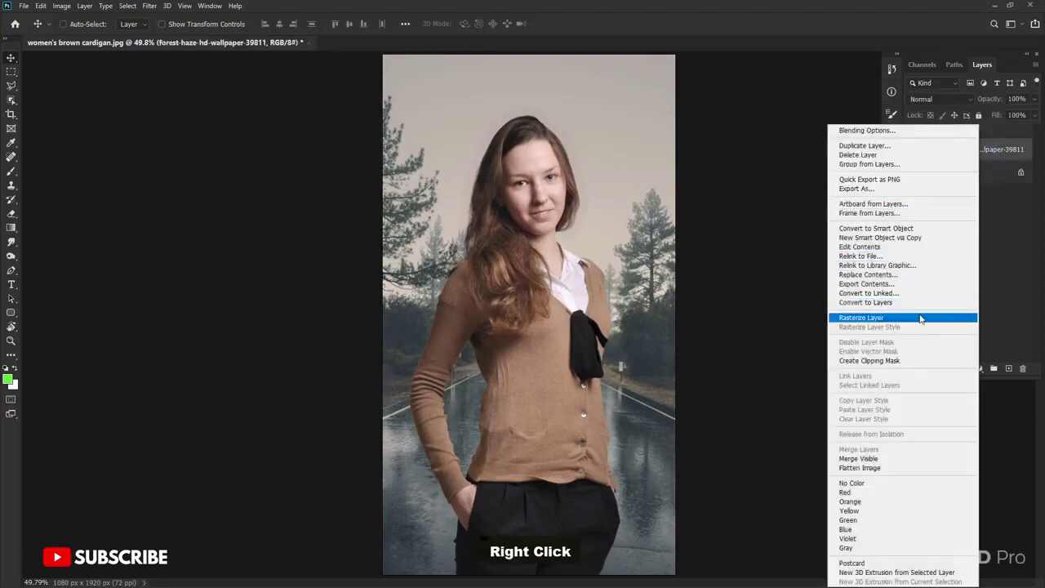
{"action": "left_click", "coordinate": [920, 318]}
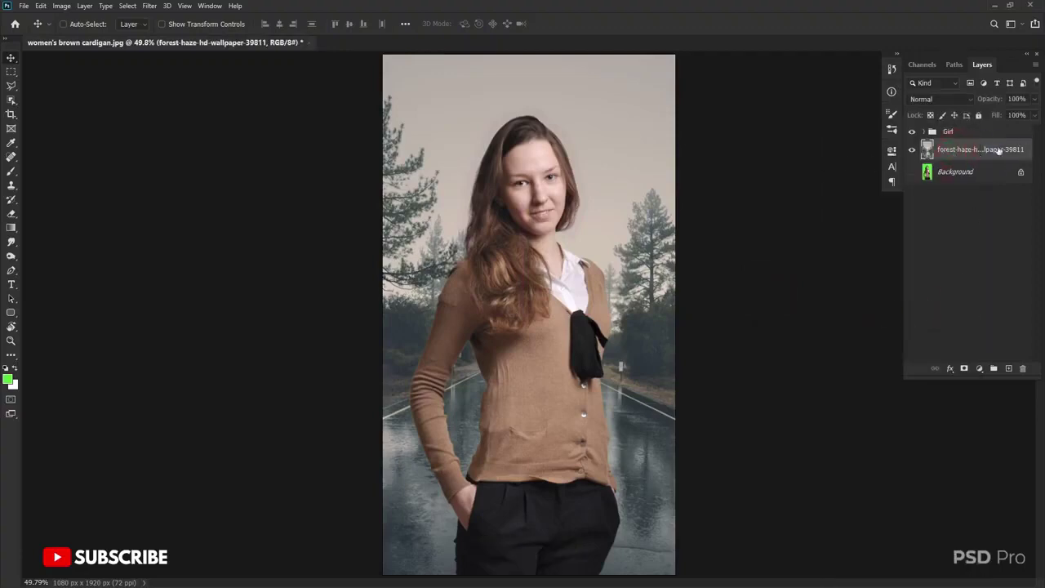
{"action": "left_click", "coordinate": [150, 5]}
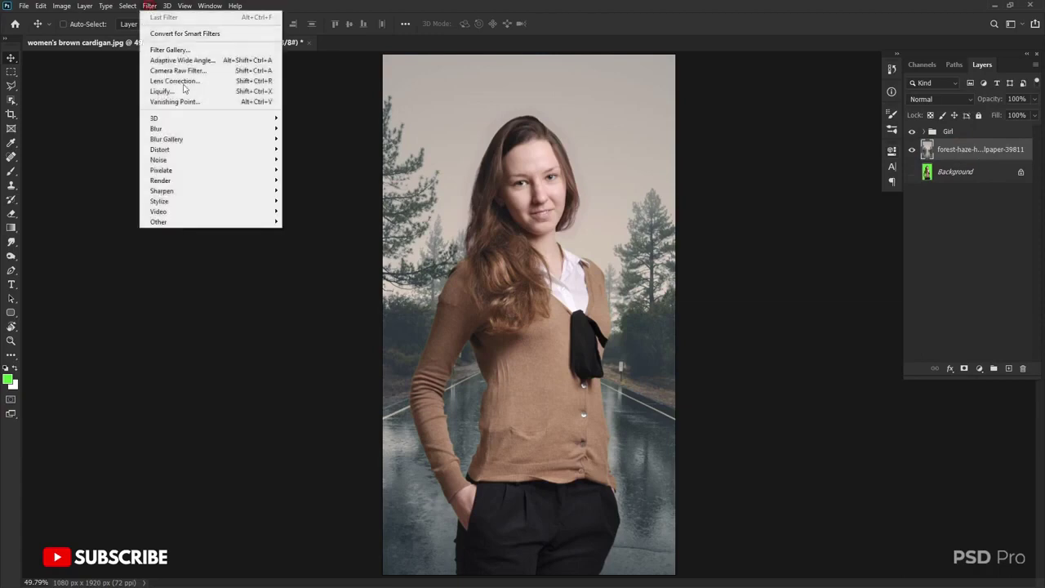
{"action": "mouse_move", "coordinate": [201, 130]}
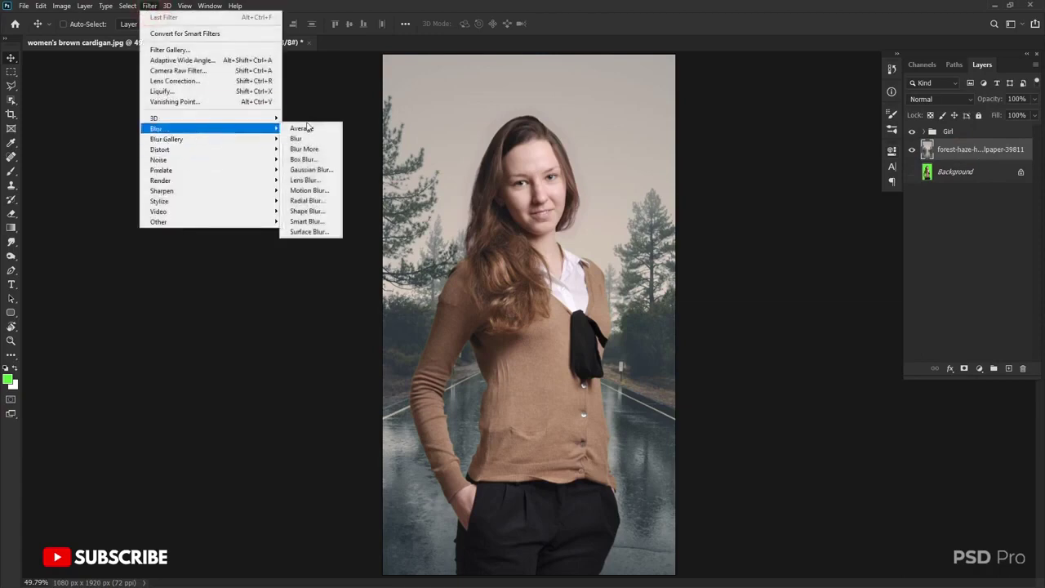
{"action": "left_click", "coordinate": [317, 159]}
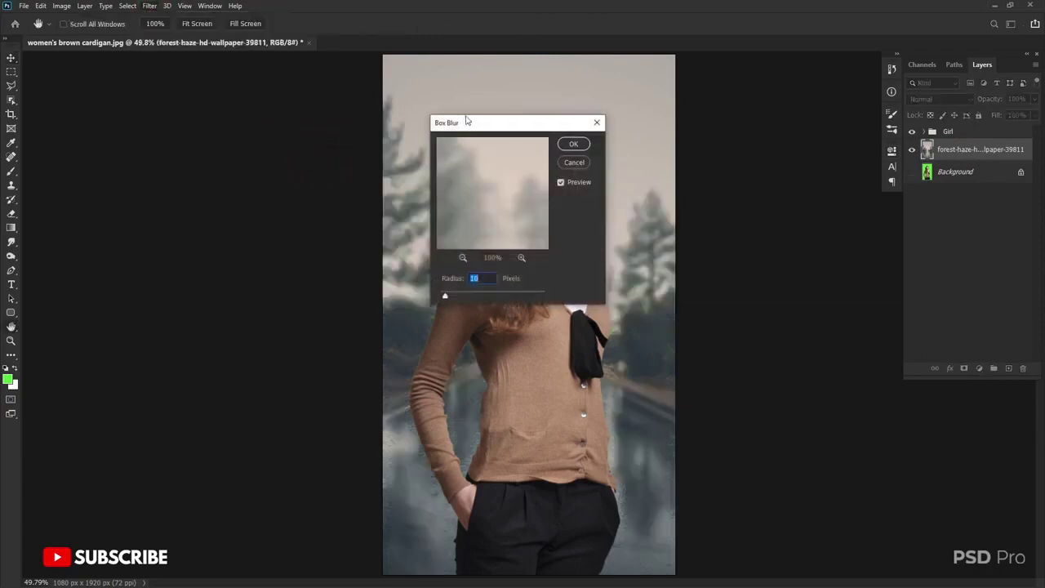
{"action": "left_click_drag", "start_coordinate": [487, 129], "coordinate": [797, 102]}
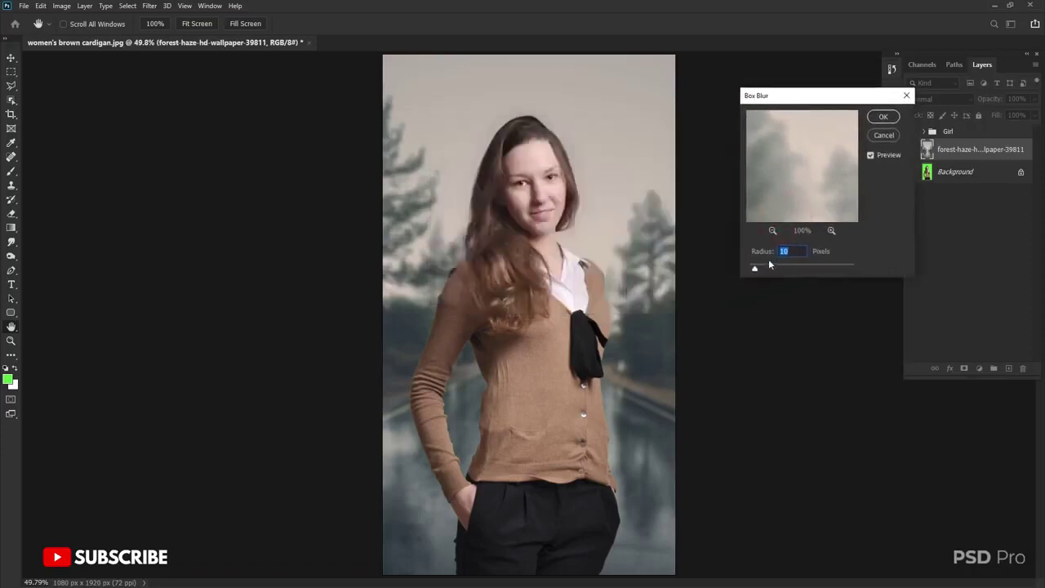
{"action": "left_click_drag", "start_coordinate": [753, 271], "coordinate": [752, 273]}
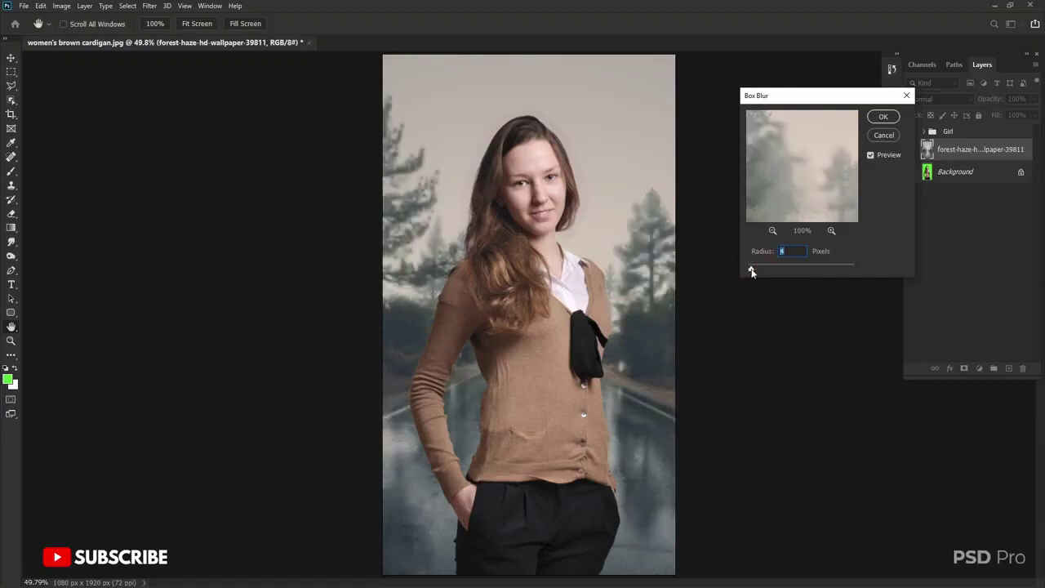
{"action": "left_click", "coordinate": [884, 117]}
{"action": "left_click", "coordinate": [934, 241]}
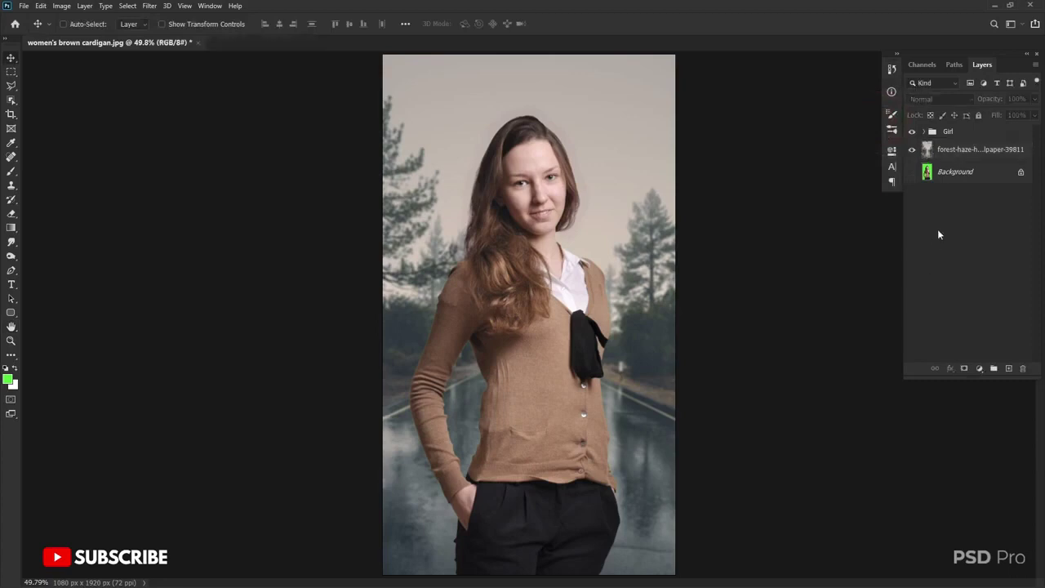
- Add a Color Balance adjustment above the Girl group and tune its midtones, with Magenta–Green at -10 and Yellow–Blue at +3
{"action": "left_click", "coordinate": [970, 136]}
{"action": "left_click", "coordinate": [979, 368]}
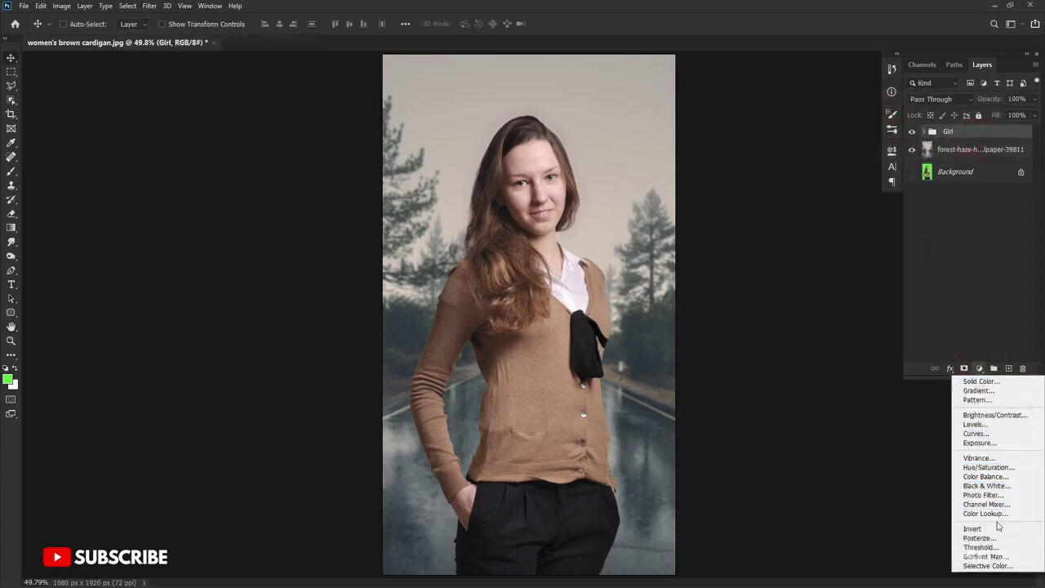
{"action": "left_click", "coordinate": [996, 477]}
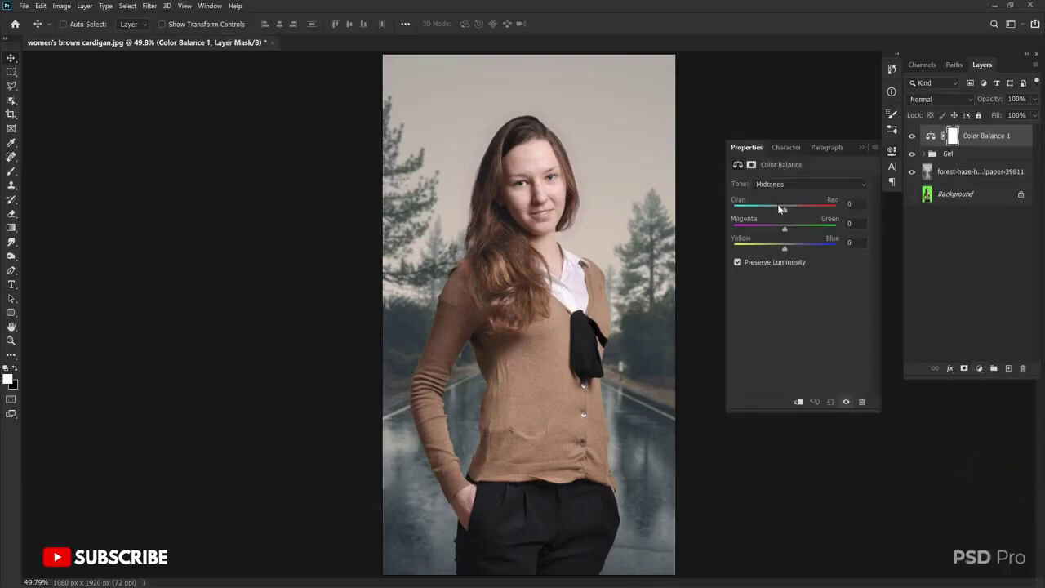
{"action": "left_click_drag", "start_coordinate": [782, 207], "coordinate": [786, 248]}
- Set the Color Balance shadows to Cyan–Red +11 and Magenta–Green -2
{"action": "left_click", "coordinate": [792, 184]}
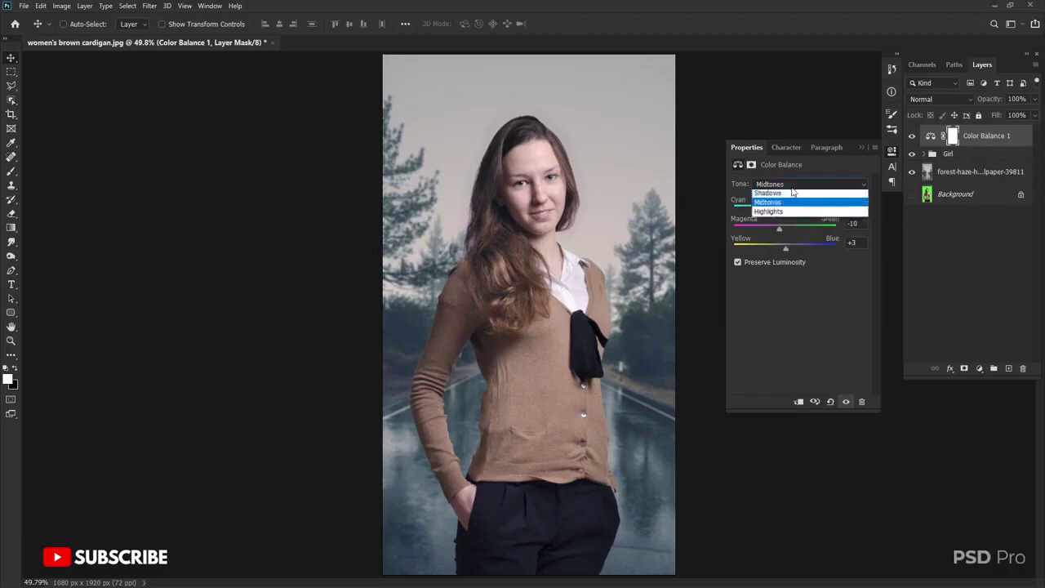
{"action": "left_click", "coordinate": [792, 193]}
{"action": "mouse_move", "coordinate": [784, 210]}
{"action": "left_mouse_down"}
{"action": "mouse_move", "coordinate": [776, 207]}
{"action": "mouse_move", "coordinate": [792, 205]}
{"action": "mouse_move", "coordinate": [781, 226]}
{"action": "left_mouse_up"}
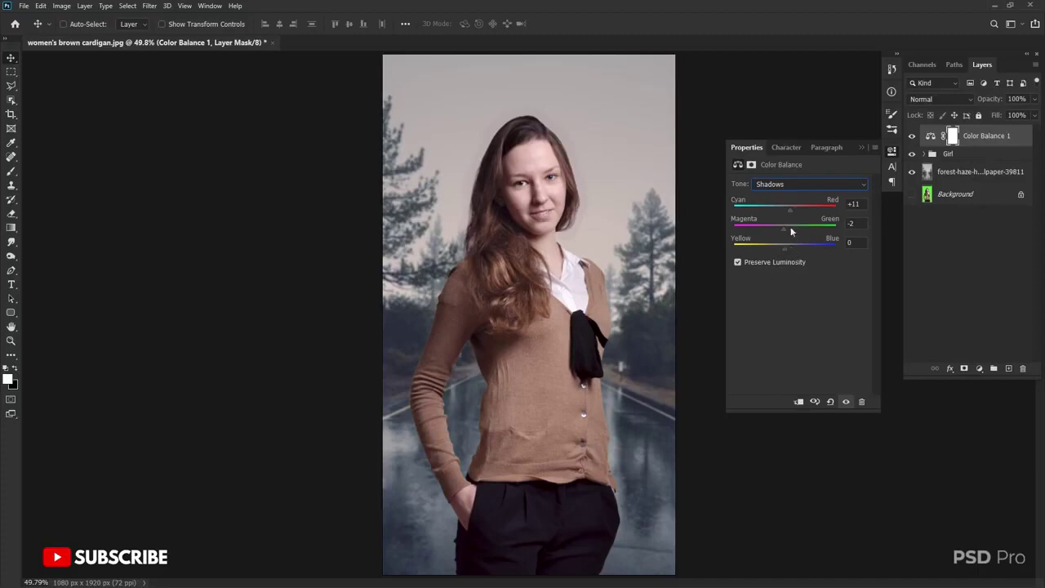
- Set the Color Balance highlights to Cyan–Red -11, Magenta–Green +5 and Yellow–Blue -6
{"action": "left_click", "coordinate": [784, 185]}
{"action": "left_click", "coordinate": [784, 213]}
{"action": "mouse_move", "coordinate": [783, 215]}
{"action": "left_mouse_down"}
{"action": "mouse_move", "coordinate": [774, 214]}
{"action": "mouse_move", "coordinate": [794, 213]}
{"action": "mouse_move", "coordinate": [781, 213]}
{"action": "mouse_move", "coordinate": [786, 231]}
{"action": "left_mouse_up"}
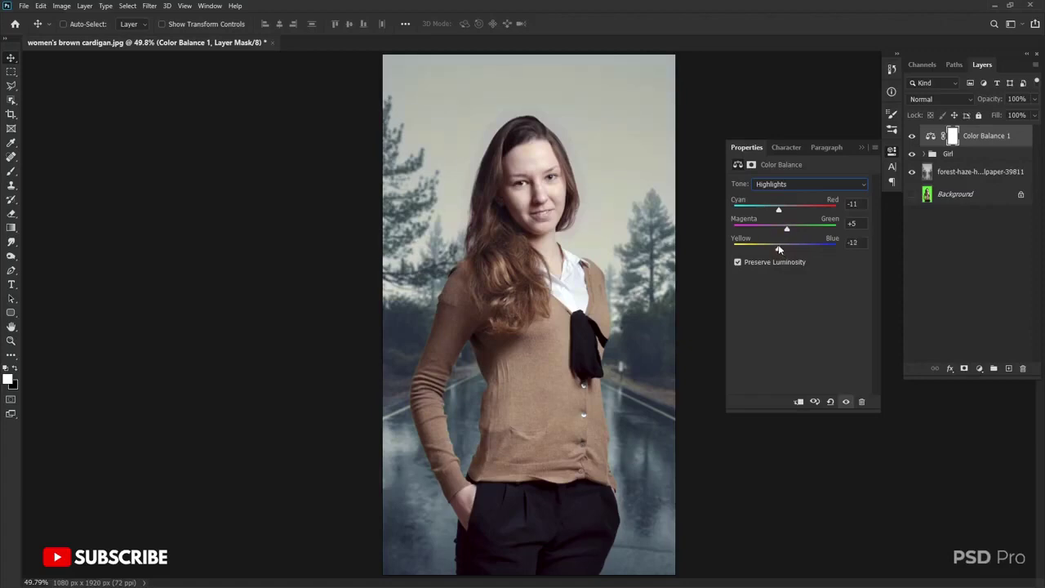
{"action": "left_click_drag", "start_coordinate": [778, 244], "coordinate": [791, 241]}
{"action": "left_click", "coordinate": [862, 147]}
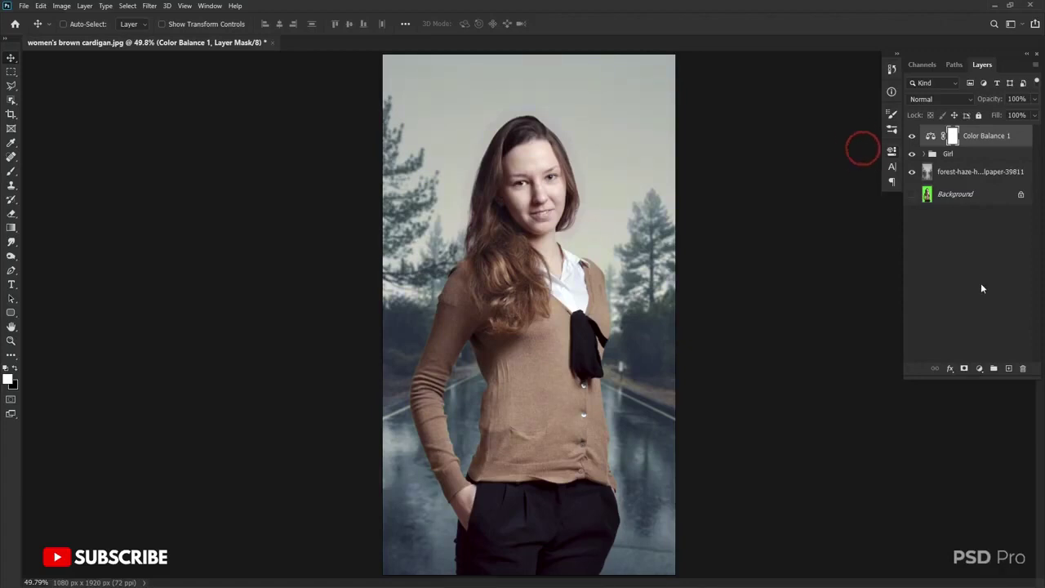
- Add a Curves adjustment above Color Balance, with a highlight point and a slightly lifted shadow point at output 61
{"action": "left_click", "coordinate": [979, 368]}
{"action": "left_click", "coordinate": [975, 434]}
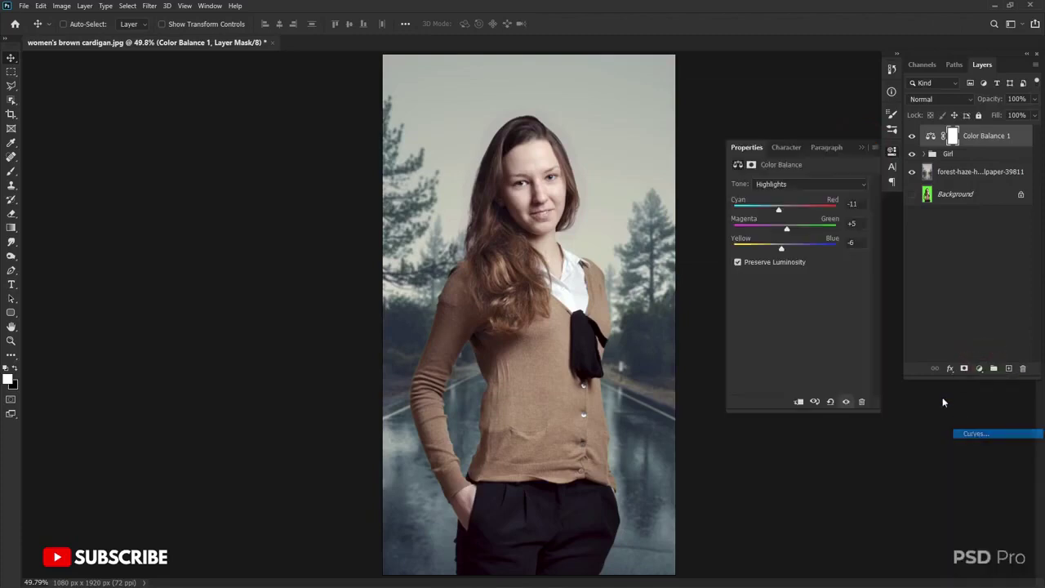
{"action": "left_click_drag", "start_coordinate": [825, 245], "coordinate": [833, 239]}
{"action": "left_click_drag", "start_coordinate": [784, 291], "coordinate": [779, 292]}
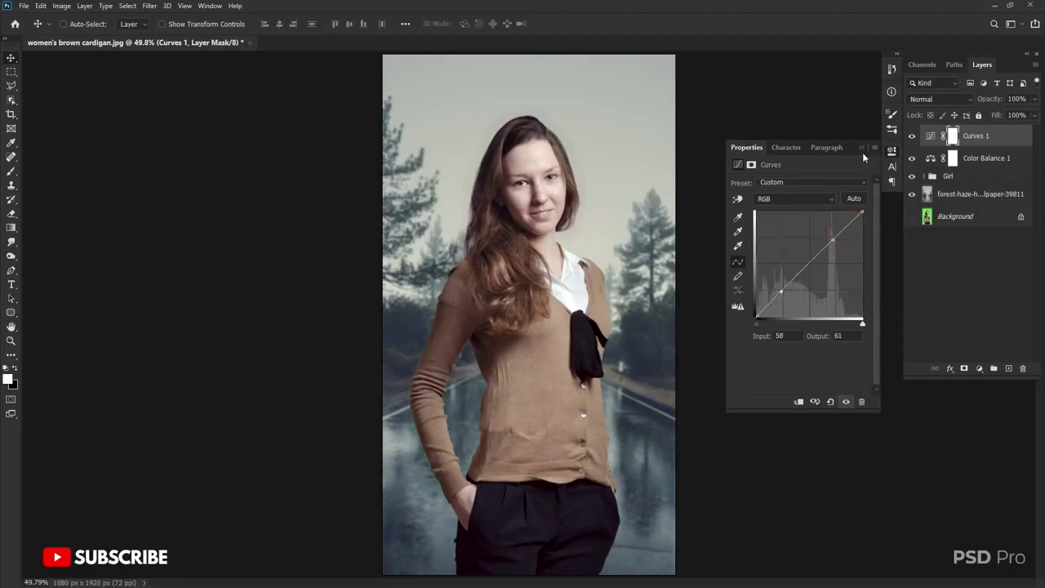
{"action": "left_click", "coordinate": [861, 147]}
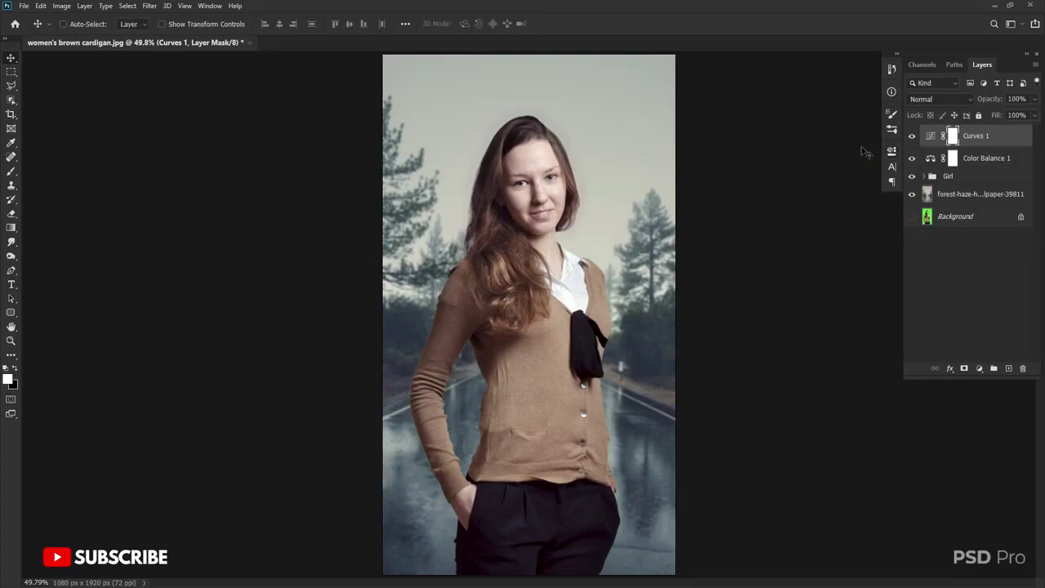
- Compare the original green-screen photo with the finished composite by repeatedly isolating the Background layer and restoring the other layers
{"action": "left_click", "coordinate": [913, 217], "text": "alt"}
{"action": "left_click", "coordinate": [913, 217], "text": "alt"}
{"action": "left_click", "coordinate": [913, 217], "text": "alt"}
{"action": "left_click", "coordinate": [913, 217], "text": "alt"}
{"action": "left_click", "coordinate": [913, 217], "text": "alt"}
{"action": "left_click", "coordinate": [913, 217], "text": "alt"}
{"action": "left_click", "coordinate": [913, 217], "text": "alt"}
{"action": "left_click", "coordinate": [913, 217], "text": "alt"}
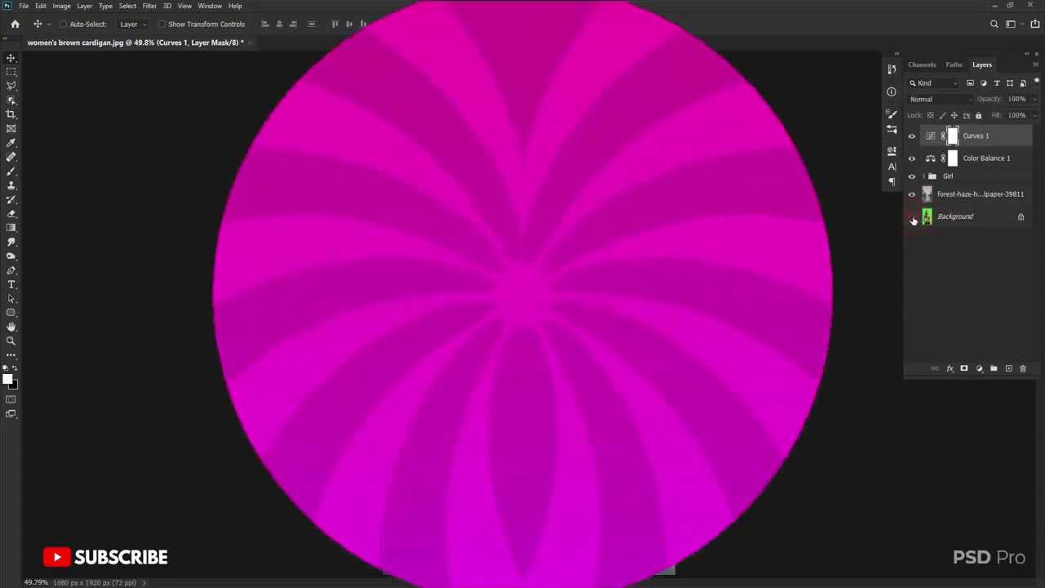